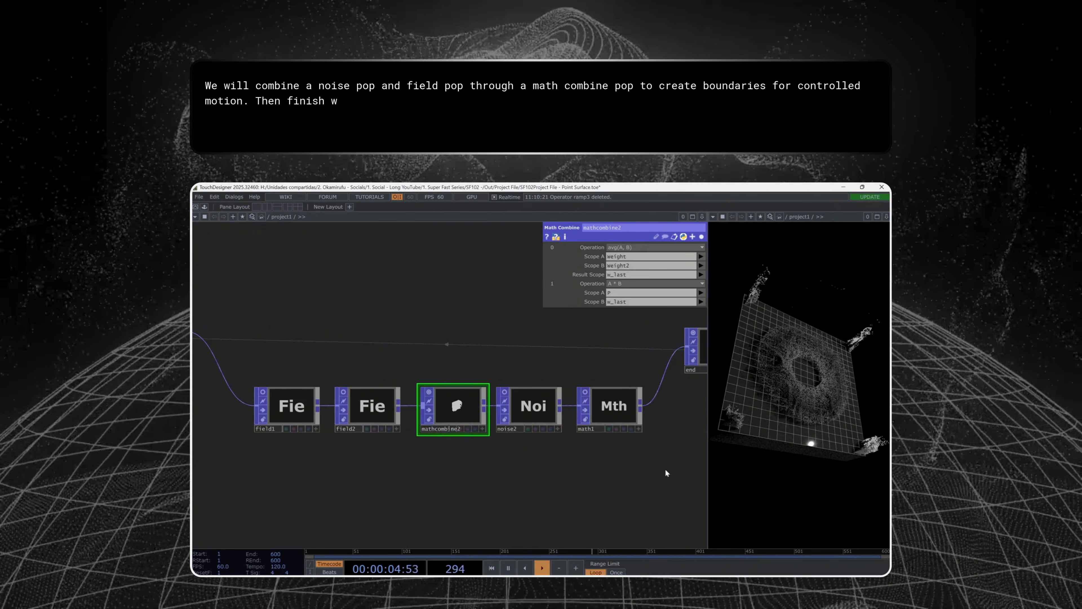
- Look over the finished network from the field and math combine operators through the render section to the final output
{"action": "scroll", "coordinate": [656, 472], "scroll_direction": "down", "scroll_amount": 5}
{"action": "left_click_drag", "start_coordinate": [620, 480], "coordinate": [400, 468]}
{"action": "left_click_drag", "start_coordinate": [534, 461], "coordinate": [274, 408]}
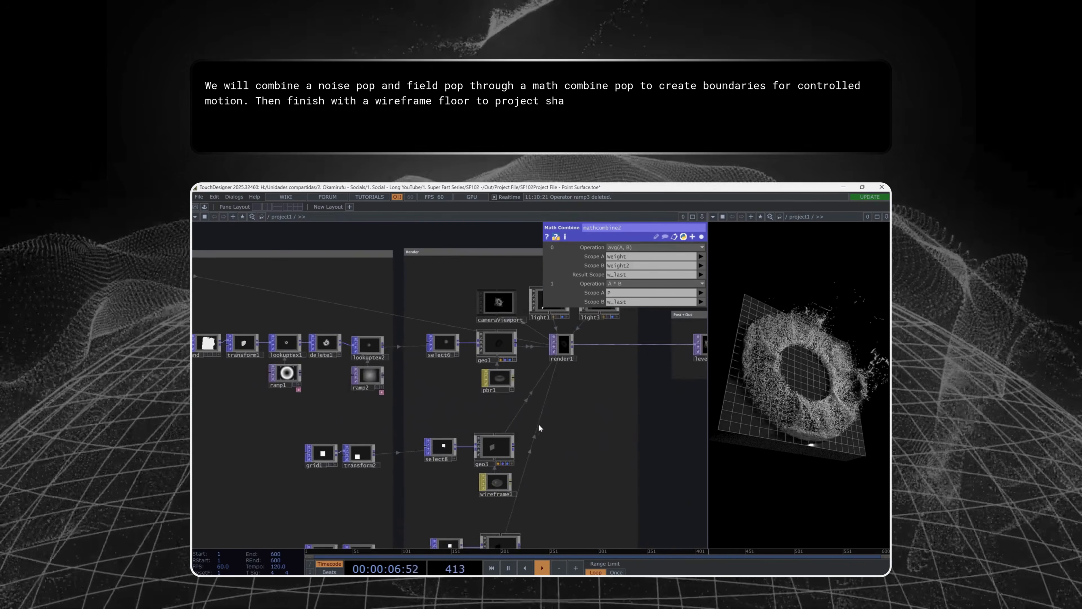
{"action": "left_click_drag", "start_coordinate": [580, 425], "coordinate": [586, 337]}
{"action": "right_click_drag", "start_coordinate": [592, 353], "coordinate": [309, 494]}
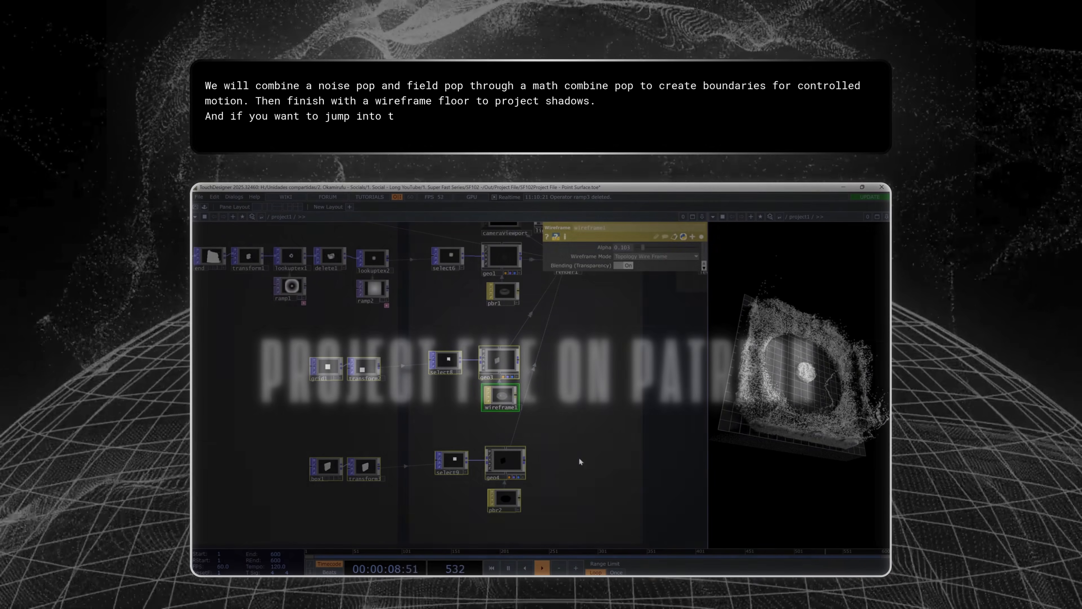
{"action": "scroll", "coordinate": [443, 386], "scroll_direction": "up", "scroll_amount": 12}
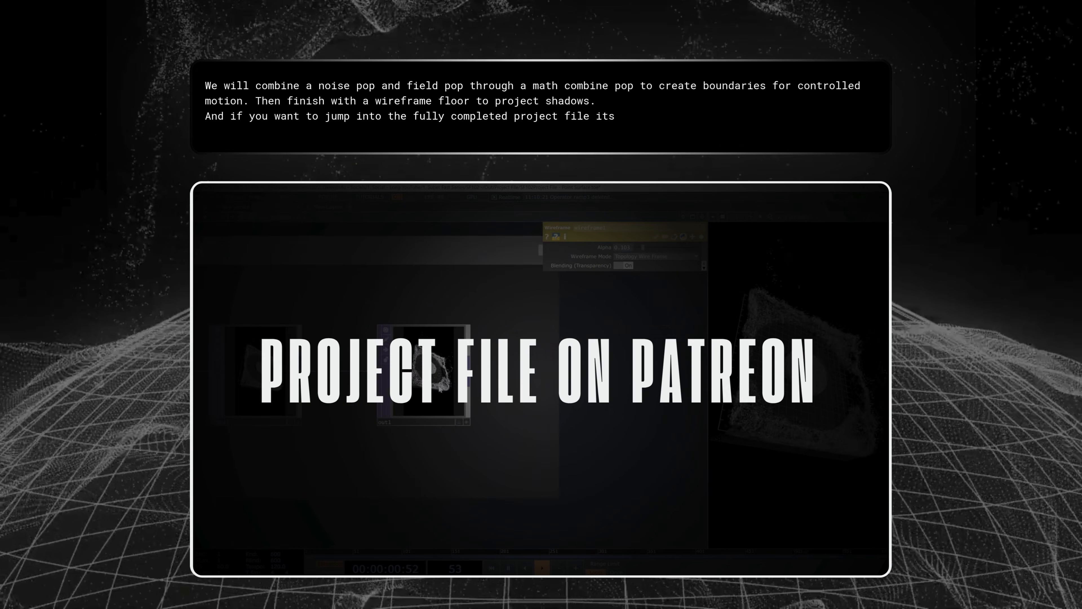
{"action": "left_click_drag", "start_coordinate": [485, 377], "coordinate": [658, 406]}
{"action": "scroll", "coordinate": [658, 406], "scroll_direction": "down", "scroll_amount": 6}
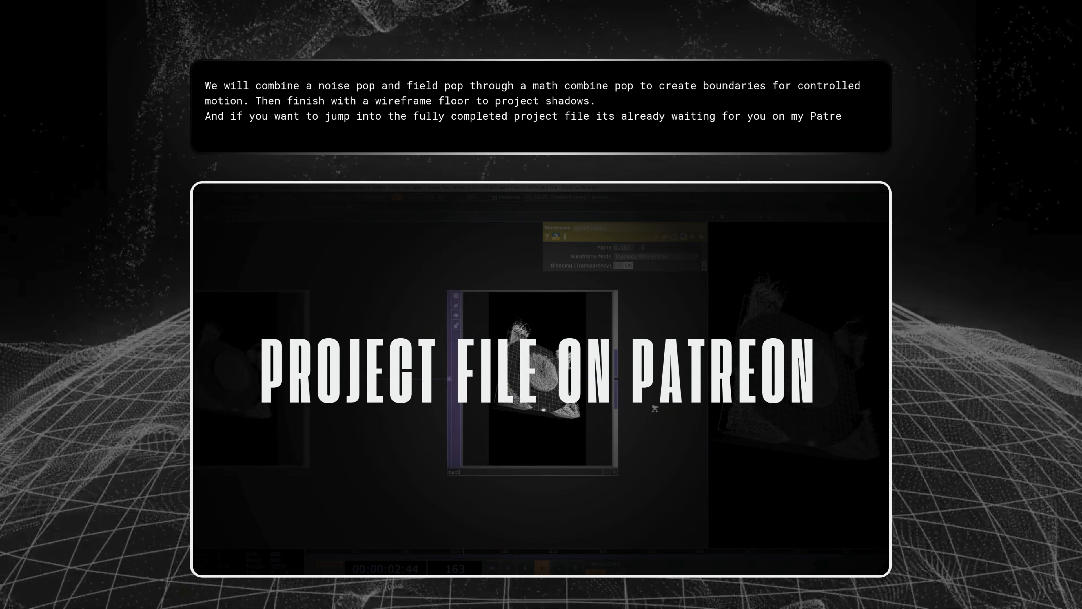
{"action": "left_click_drag", "start_coordinate": [461, 484], "coordinate": [487, 488]}
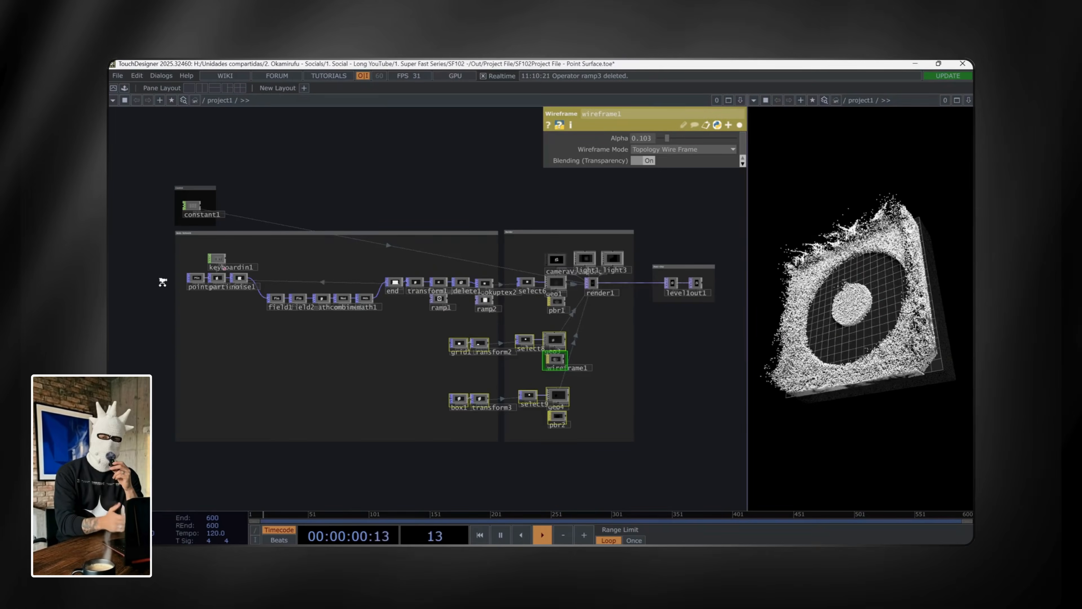
- Examine the particle section of the finished network: point generator, particle, noise, both fields and the math combine operator
{"action": "scroll", "coordinate": [166, 281], "scroll_direction": "up", "scroll_amount": 3}
{"action": "scroll", "coordinate": [166, 282], "scroll_direction": "up", "scroll_amount": 3}
{"action": "left_click_drag", "start_coordinate": [398, 340], "coordinate": [362, 390]}
{"action": "left_click", "coordinate": [295, 328]}
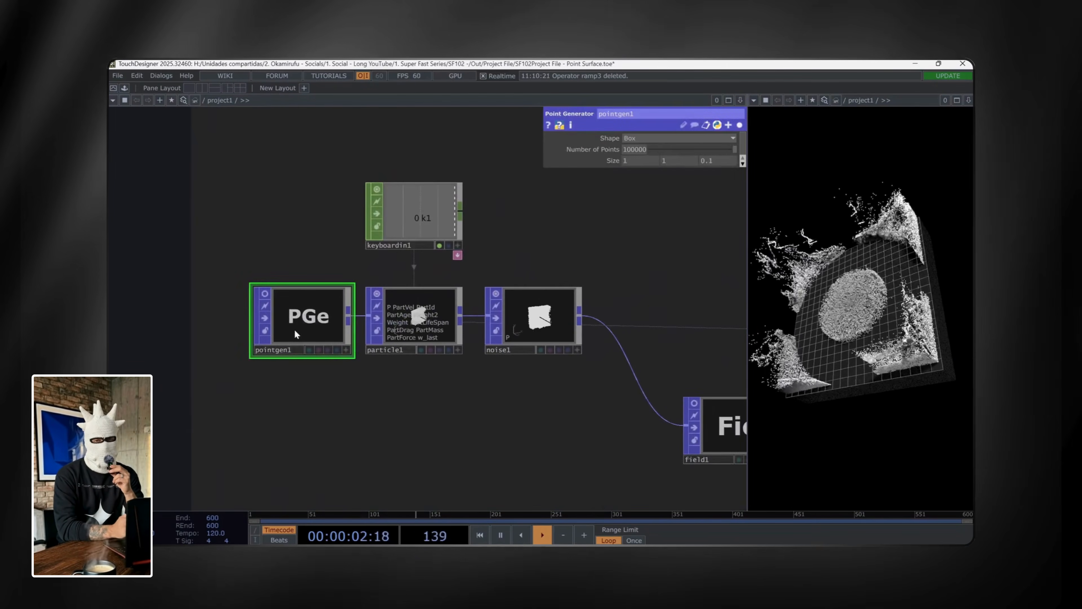
{"action": "left_click", "coordinate": [404, 329]}
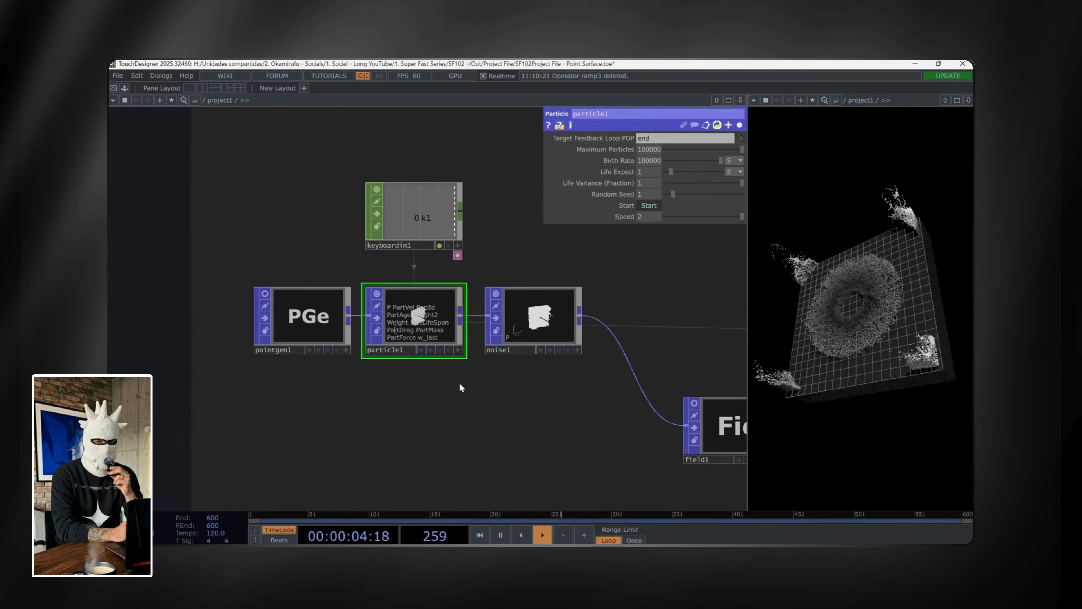
{"action": "left_click", "coordinate": [551, 338]}
{"action": "left_click_drag", "start_coordinate": [589, 435], "coordinate": [307, 297]}
{"action": "right_click_drag", "start_coordinate": [570, 394], "coordinate": [460, 298]}
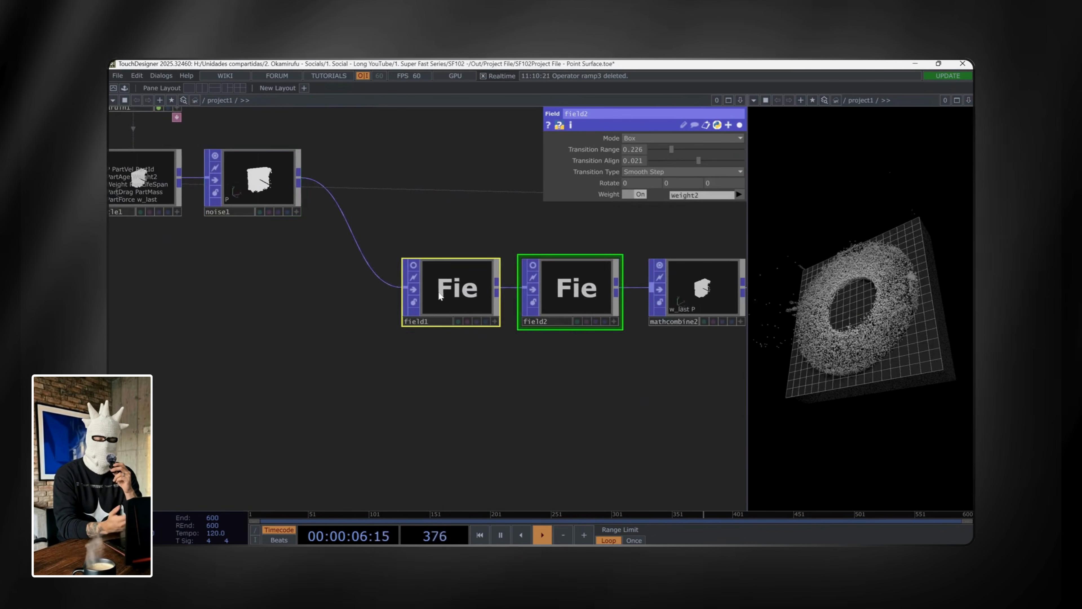
{"action": "left_click_drag", "start_coordinate": [568, 390], "coordinate": [336, 400]}
{"action": "left_click", "coordinate": [455, 308]}
{"action": "left_click_drag", "start_coordinate": [691, 362], "coordinate": [455, 386]}
{"action": "left_click_drag", "start_coordinate": [611, 341], "coordinate": [456, 405]}
{"action": "scroll", "coordinate": [571, 303], "scroll_direction": "up", "scroll_amount": 6}
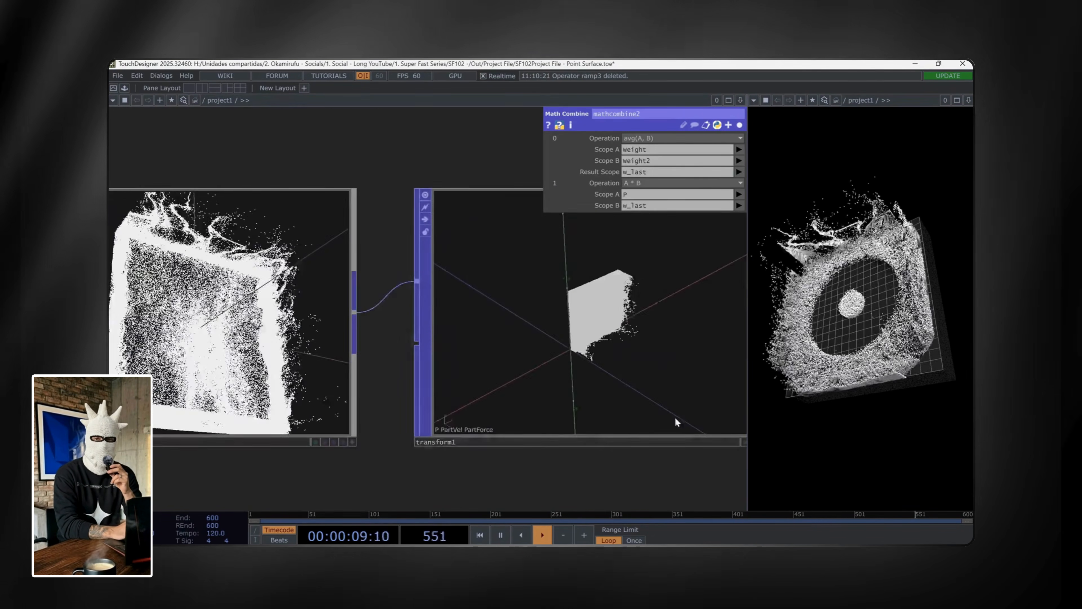
- Inspect the transform1 point cloud in its viewer and the lookup texture, ramp and delete operators that follow it
{"action": "left_click_drag", "start_coordinate": [716, 454], "coordinate": [547, 433]}
{"action": "left_click", "coordinate": [612, 425]}
{"action": "left_click_drag", "start_coordinate": [536, 377], "coordinate": [486, 281]}
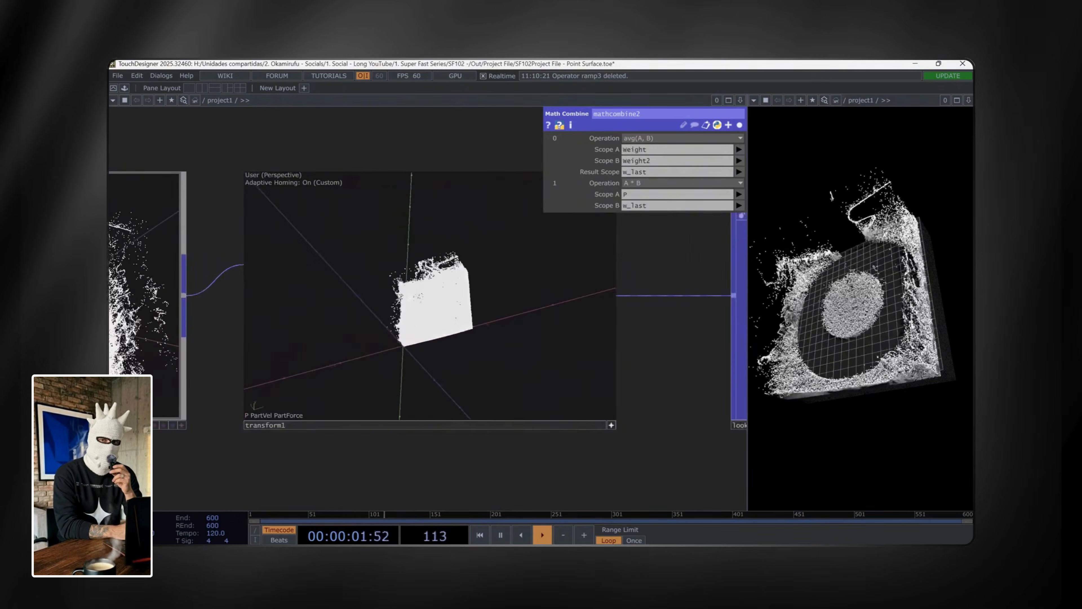
{"action": "scroll", "coordinate": [487, 279], "scroll_direction": "up", "scroll_amount": 3}
{"action": "left_click", "coordinate": [611, 426]}
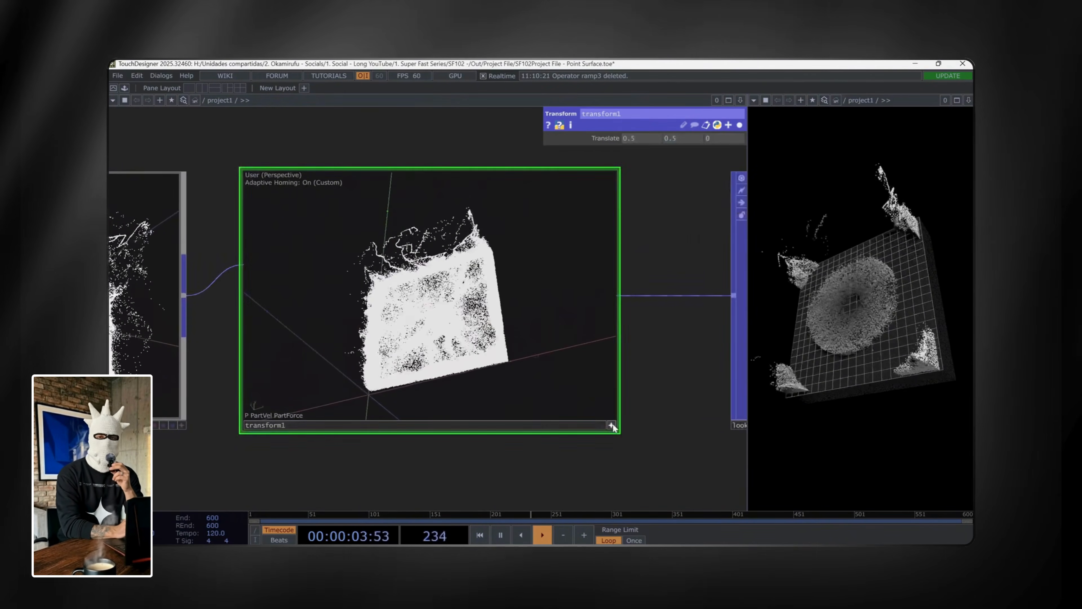
{"action": "scroll", "coordinate": [644, 452], "scroll_direction": "down", "scroll_amount": 4}
{"action": "left_click_drag", "start_coordinate": [648, 461], "coordinate": [326, 318]}
{"action": "right_click_drag", "start_coordinate": [594, 431], "coordinate": [412, 214]}
{"action": "left_click_drag", "start_coordinate": [660, 473], "coordinate": [379, 430]}
{"action": "scroll", "coordinate": [369, 425], "scroll_direction": "down", "scroll_amount": 4}
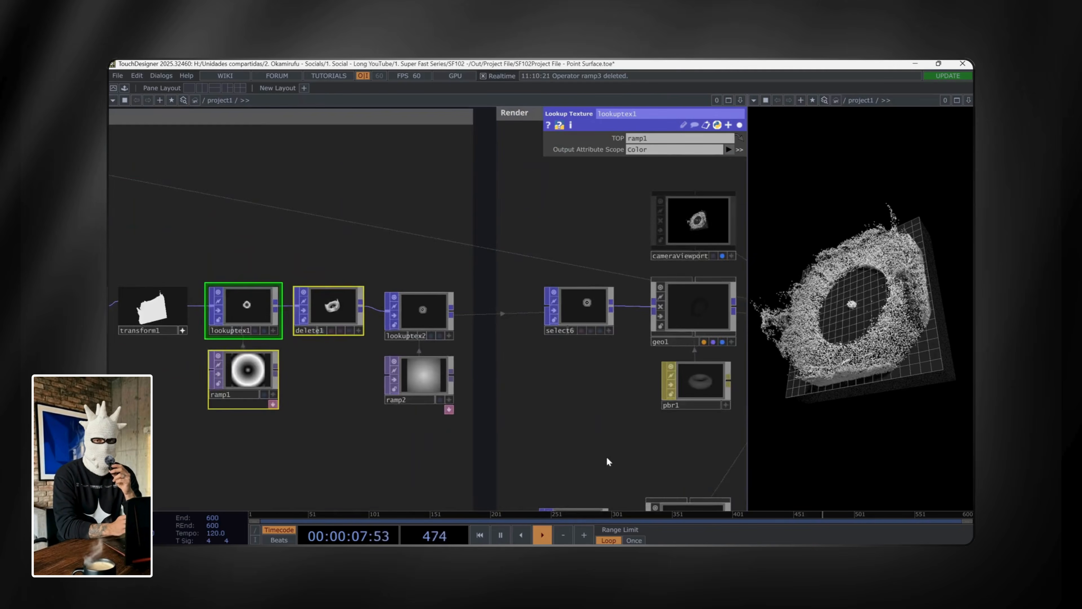
- Review the render section with its geometries and materials, and the Post + Out section with level1 and out1
{"action": "left_click_drag", "start_coordinate": [579, 405], "coordinate": [318, 247]}
{"action": "scroll", "coordinate": [503, 249], "scroll_direction": "down", "scroll_amount": 3}
{"action": "right_click_drag", "start_coordinate": [513, 174], "coordinate": [365, 507]}
{"action": "left_click_drag", "start_coordinate": [623, 371], "coordinate": [513, 379]}
{"action": "scroll", "coordinate": [534, 369], "scroll_direction": "up", "scroll_amount": 3}
{"action": "left_click_drag", "start_coordinate": [695, 208], "coordinate": [415, 461]}
{"action": "left_click", "coordinate": [501, 332]}
{"action": "scroll", "coordinate": [624, 367], "scroll_direction": "up", "scroll_amount": 4}
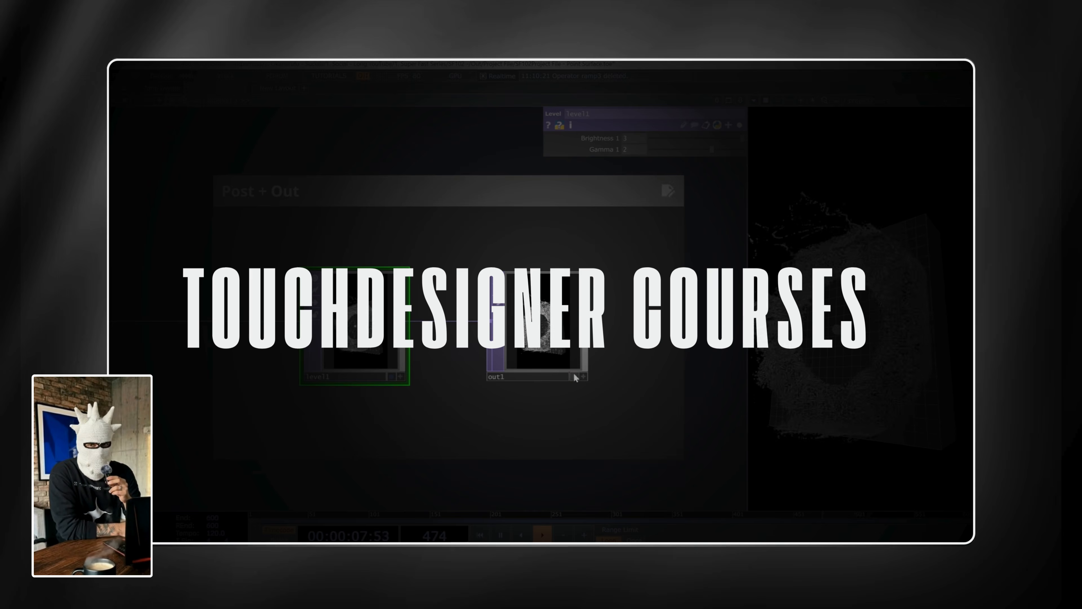
{"action": "scroll", "coordinate": [576, 377], "scroll_direction": "down", "scroll_amount": 10}
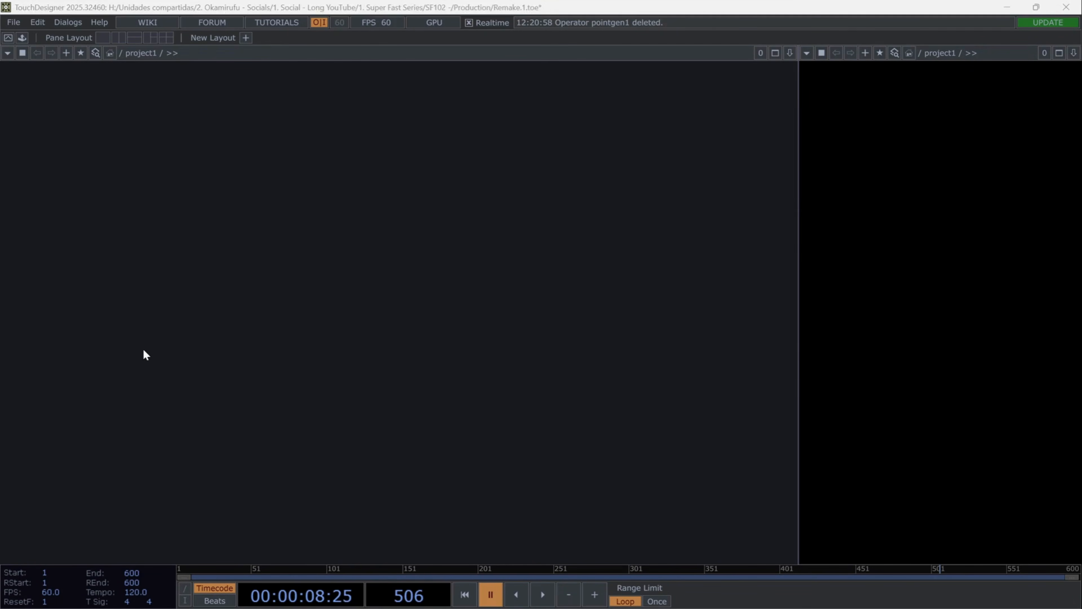
- Add a Point Generator POP to the empty project network
{"action": "key", "text": "Tab"}
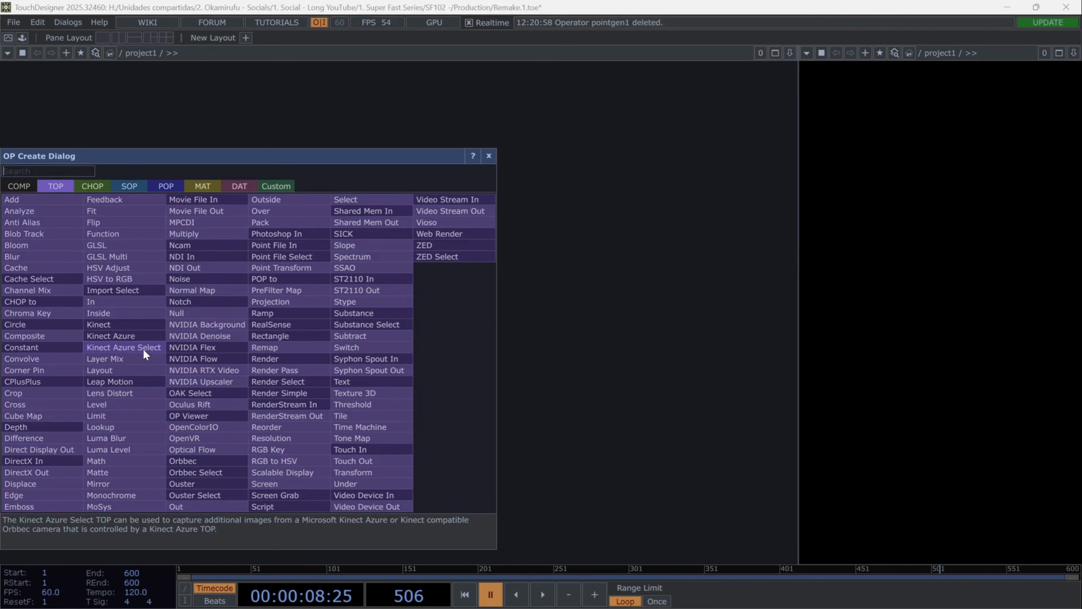
{"action": "type", "text": "p"}
{"action": "left_click", "coordinate": [166, 185]}
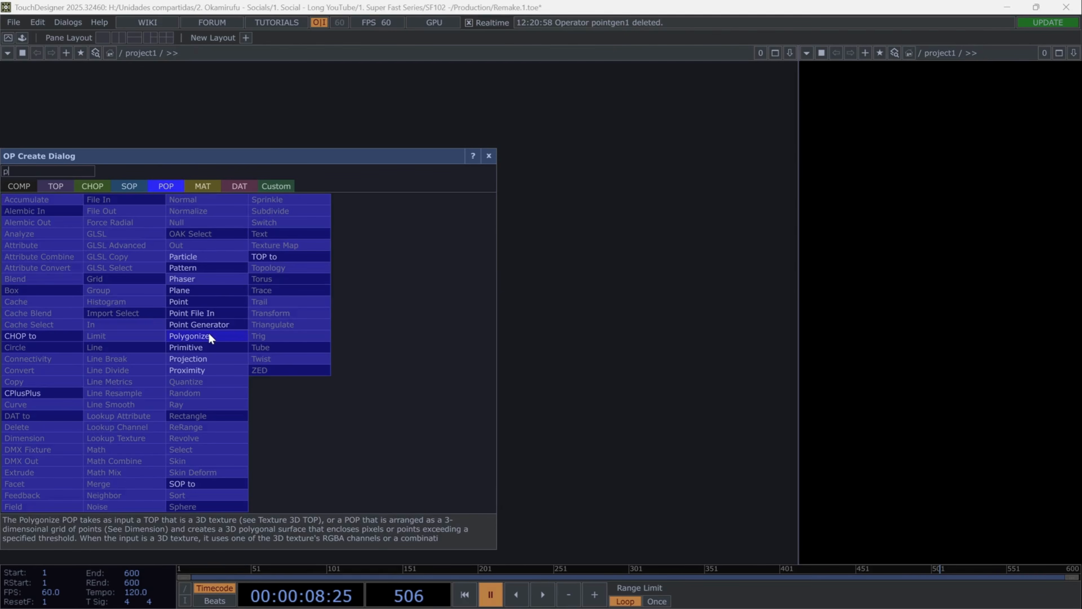
{"action": "left_click", "coordinate": [201, 325]}
{"action": "left_click", "coordinate": [237, 326]}
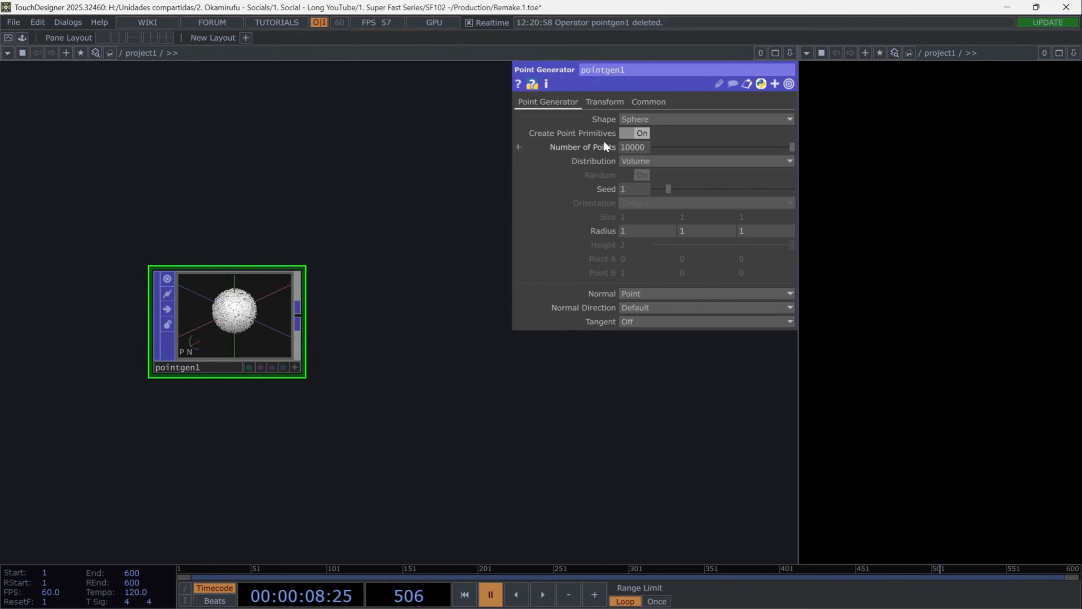
- Configure the point generator as a Box with 100000 points and a Z size of 0.1
{"action": "left_click", "coordinate": [639, 119]}
{"action": "left_click", "coordinate": [639, 140]}
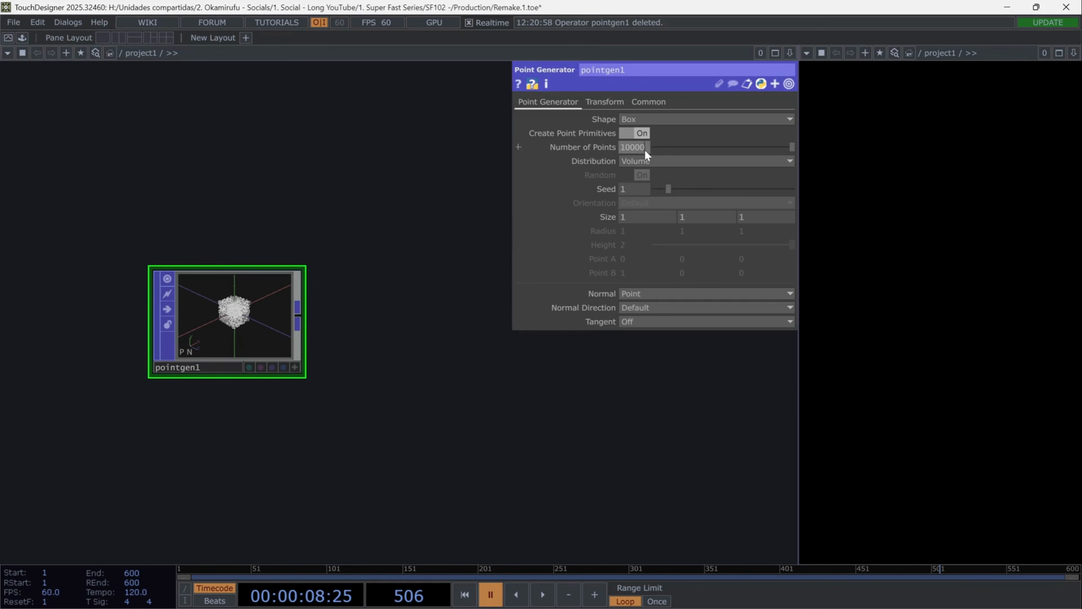
{"action": "type", "text": "0"}
{"action": "left_click", "coordinate": [754, 216]}
{"action": "type", "text": "0."}
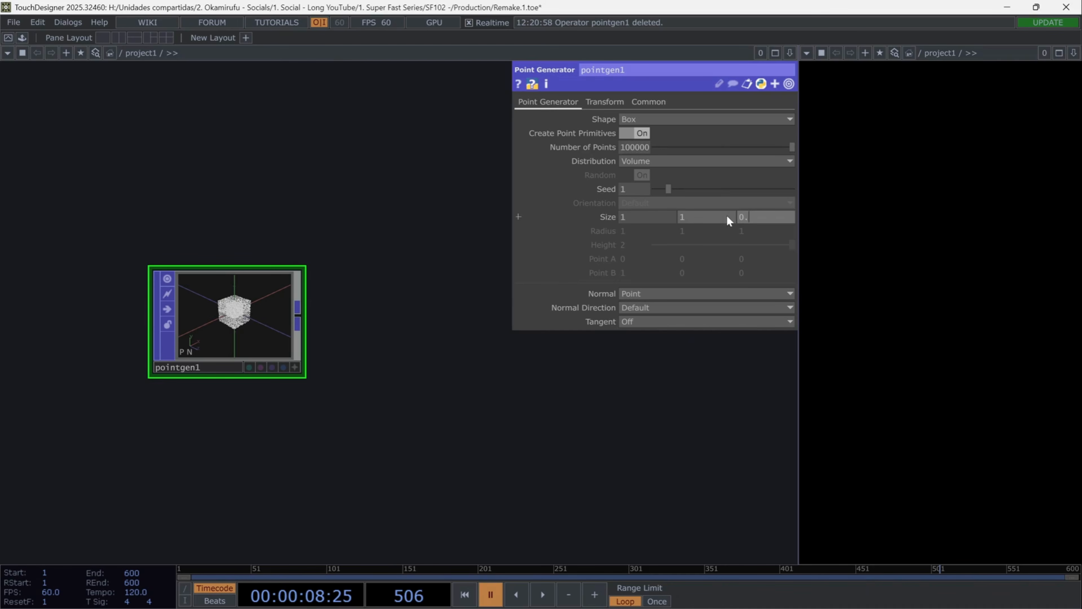
{"action": "type", "text": "1"}
{"action": "key", "text": "Return"}
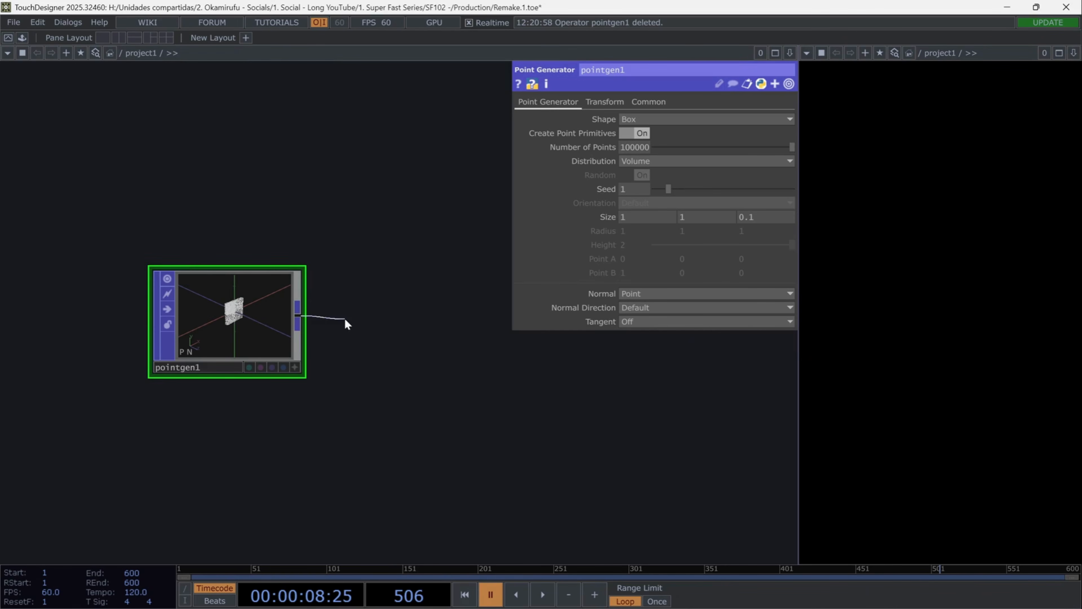
- Add a Particle POP connected to the output of pointgen1
{"action": "left_click", "coordinate": [346, 325]}
{"action": "type", "text": "par"}
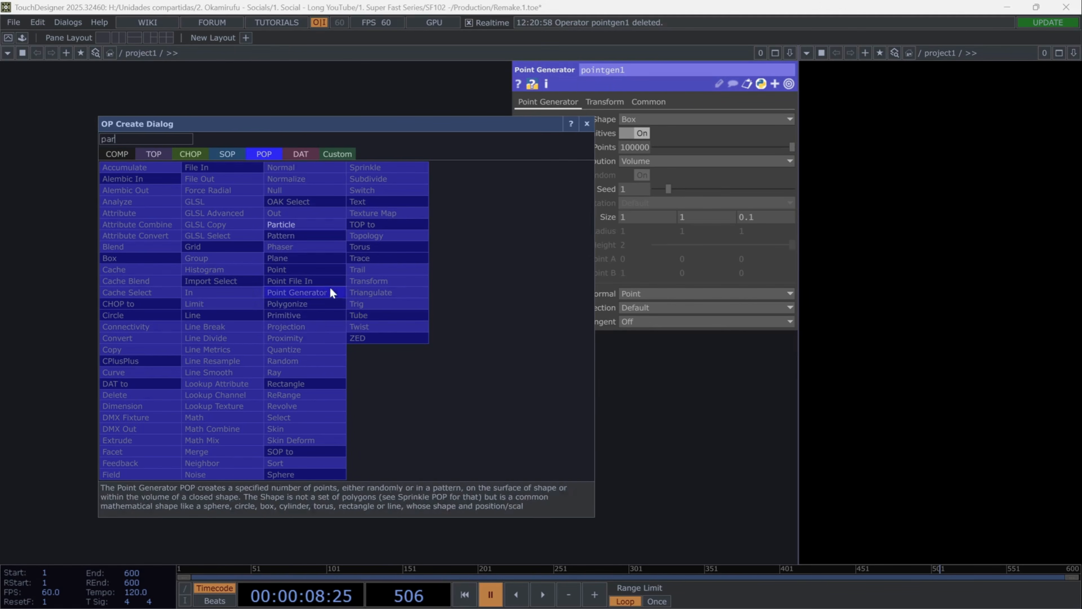
{"action": "left_click", "coordinate": [316, 225]}
{"action": "left_click", "coordinate": [396, 437]}
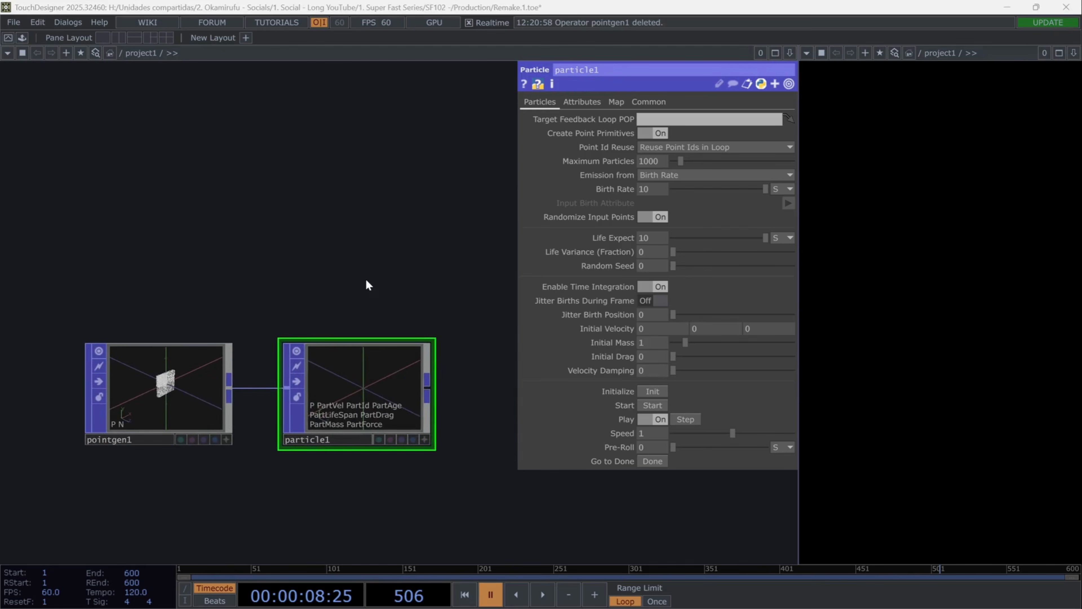
- Add a Keyboard In CHOP directly above the particle operator
{"action": "key", "text": "Tab"}
{"action": "type", "text": "ke"}
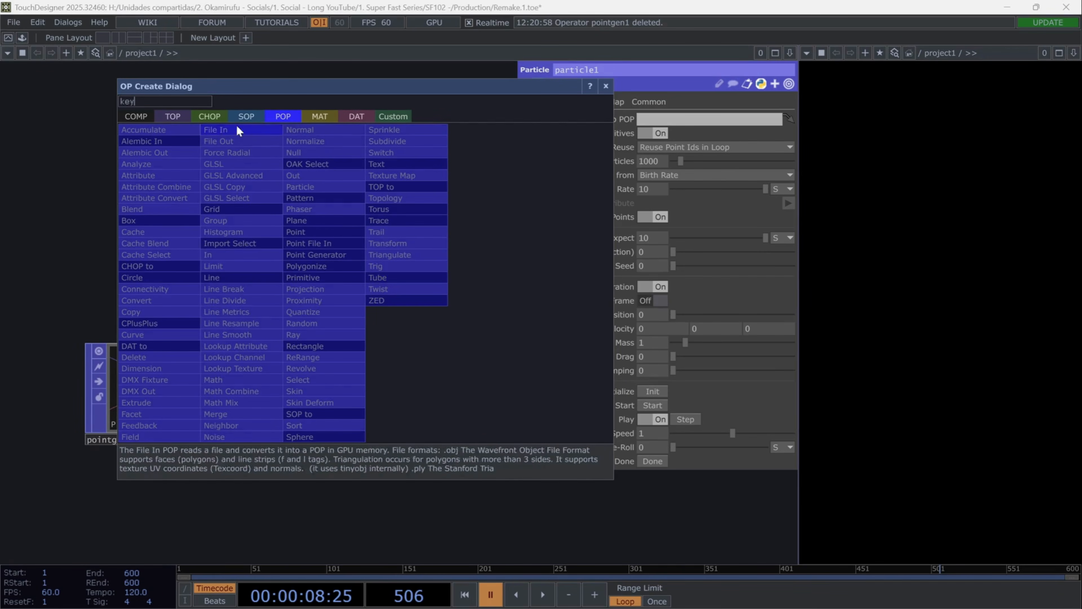
{"action": "left_click", "coordinate": [210, 116]}
{"action": "left_click", "coordinate": [336, 297]}
{"action": "left_click", "coordinate": [359, 273]}
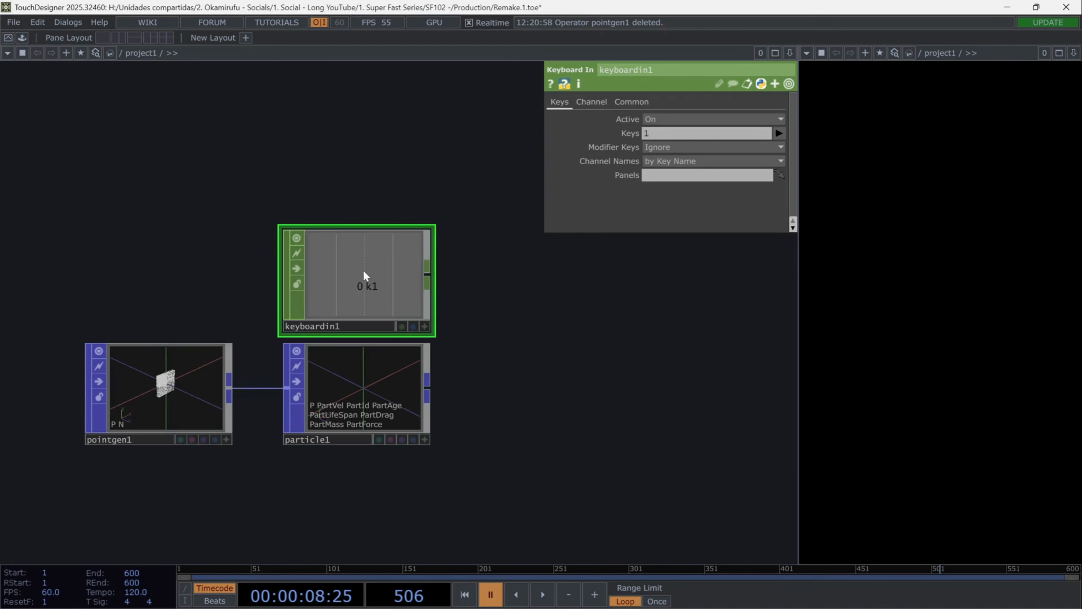
{"action": "scroll", "coordinate": [458, 454], "scroll_direction": "up", "scroll_amount": 3}
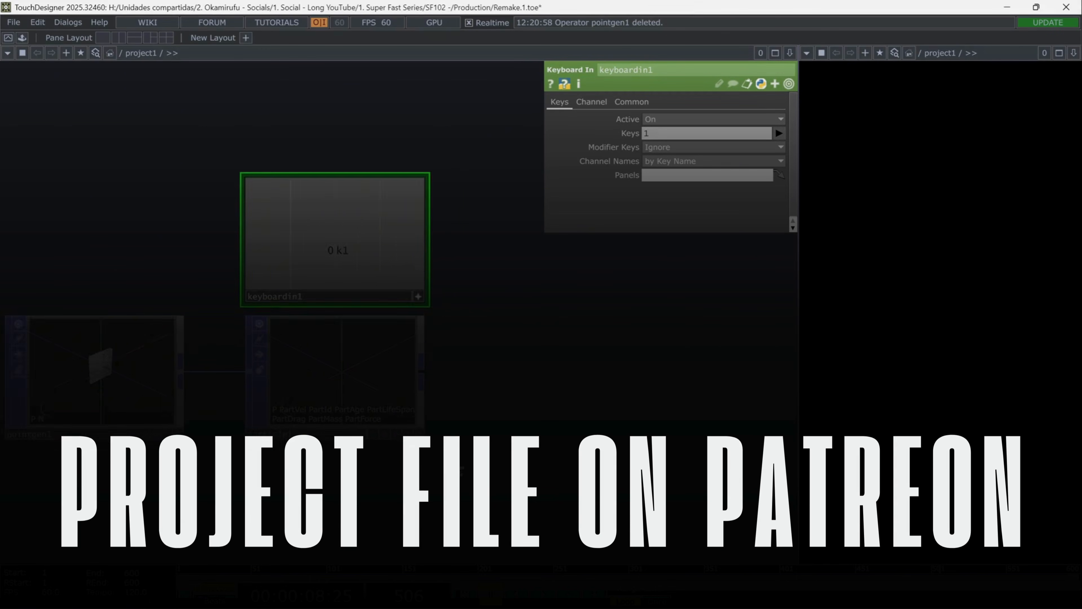
{"action": "left_click_drag", "start_coordinate": [473, 455], "coordinate": [522, 460]}
{"action": "scroll", "coordinate": [544, 460], "scroll_direction": "down", "scroll_amount": 3}
{"action": "scroll", "coordinate": [550, 460], "scroll_direction": "up", "scroll_amount": 3}
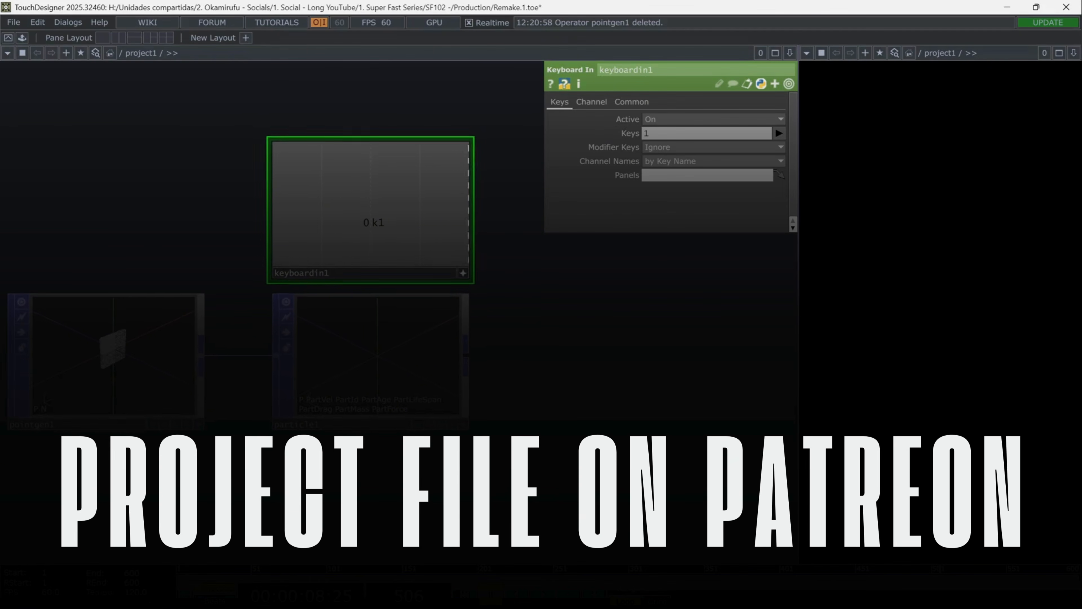
{"action": "scroll", "coordinate": [552, 456], "scroll_direction": "down", "scroll_amount": 5}
{"action": "left_click_drag", "start_coordinate": [576, 437], "coordinate": [431, 416]}
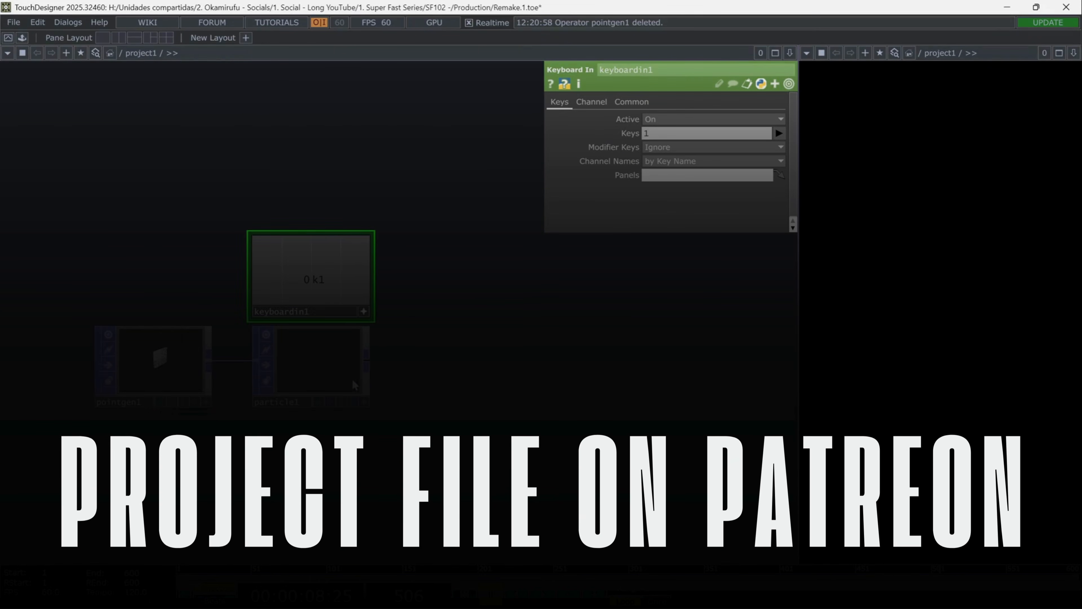
- Set both Maximum Particles and Birth Rate of particle1 to 100000
{"action": "left_click", "coordinate": [348, 376]}
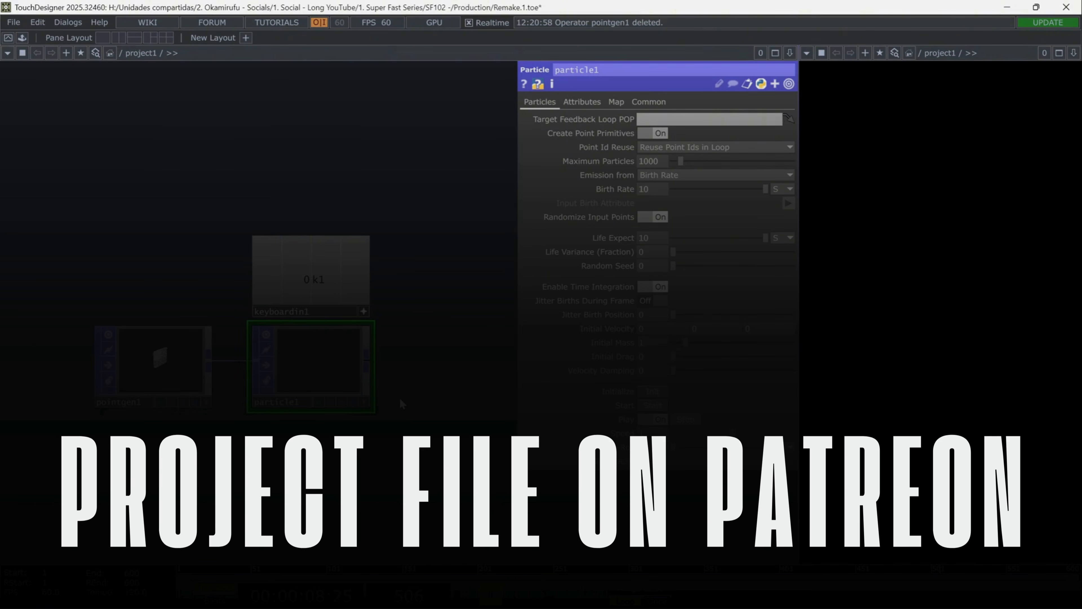
{"action": "scroll", "coordinate": [323, 511], "scroll_direction": "up", "scroll_amount": 2}
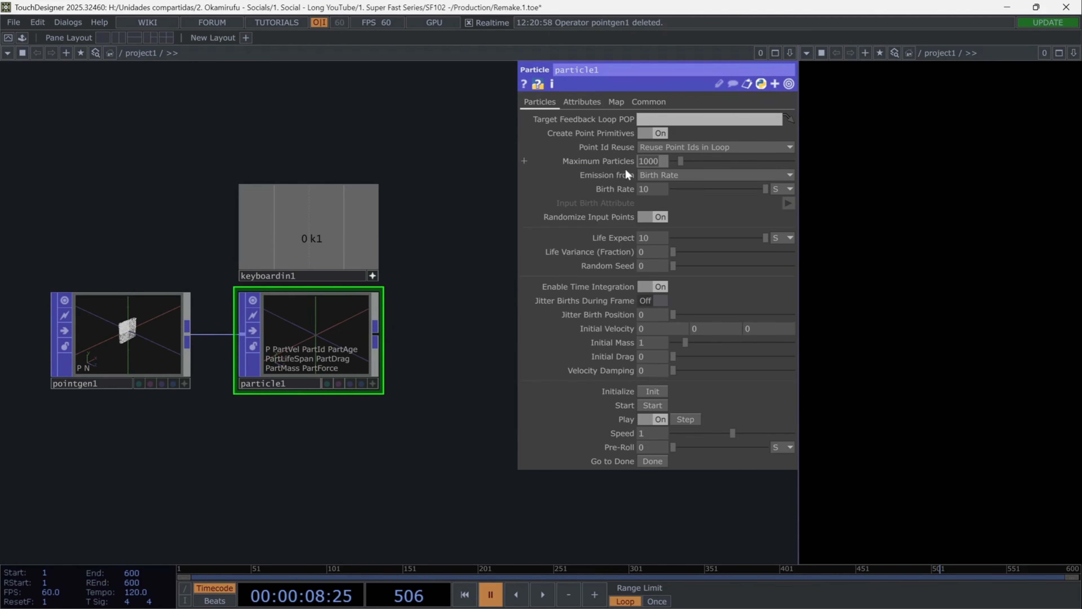
{"action": "type", "text": "000000"}
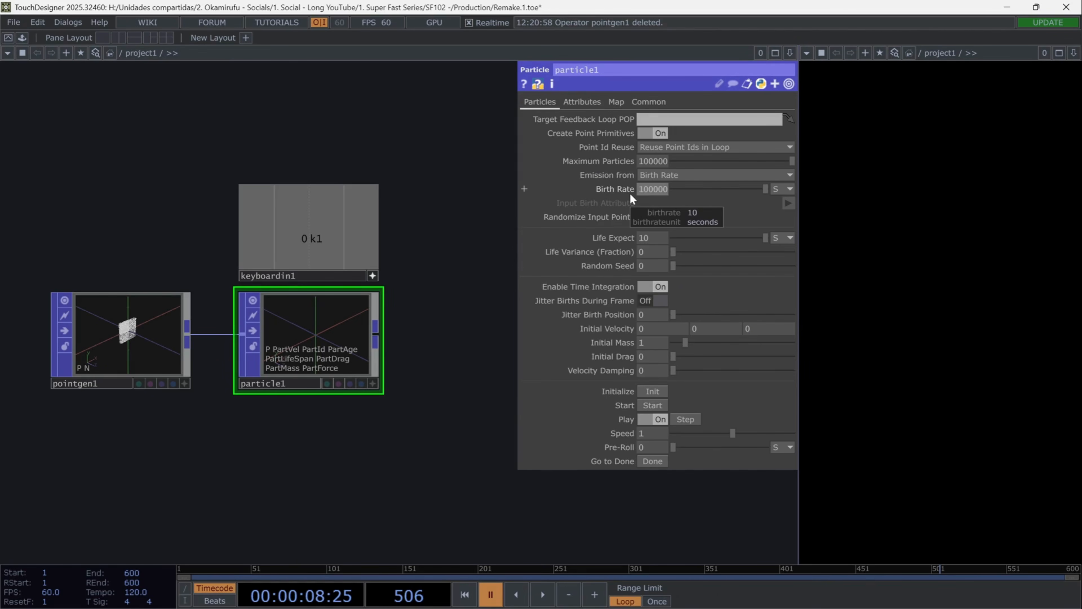
- Set the particle operator's Life Expect, Life Variance and Random Seed each to 1
{"action": "left_click", "coordinate": [658, 241]}
{"action": "key", "text": "BackSpace"}
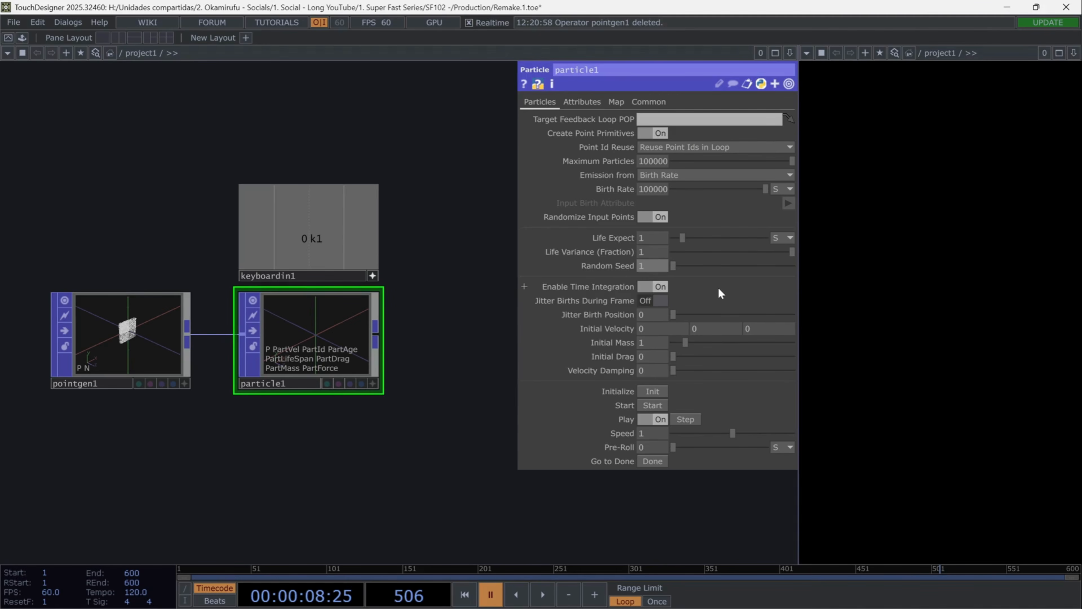
{"action": "key", "text": "Return"}
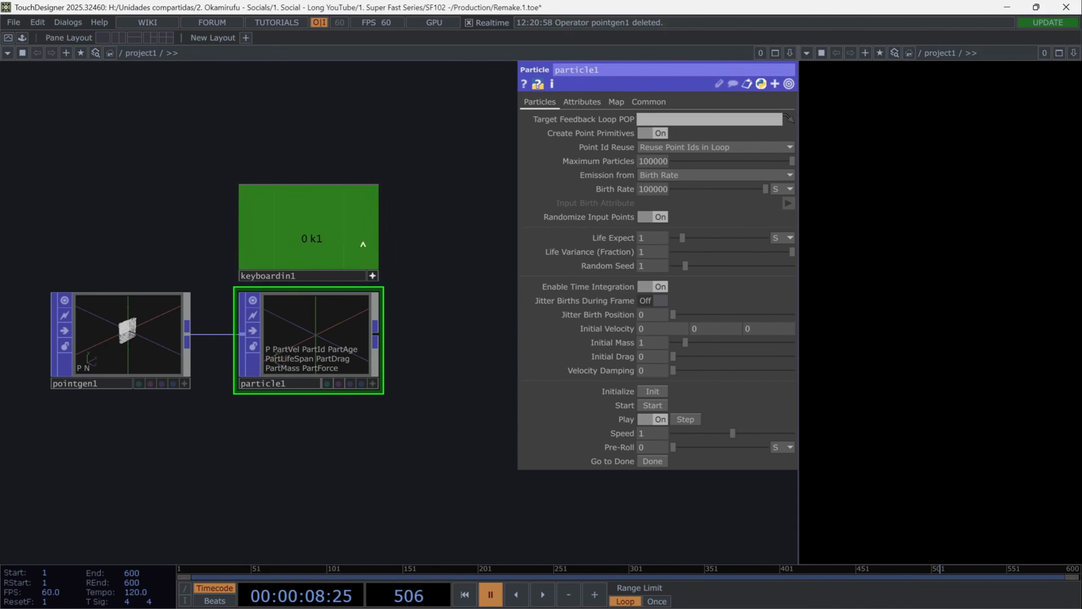
- Link the keyboard's k1 channel to the Start parameter of particle1 and set its Speed to 2
{"action": "left_click", "coordinate": [659, 405]}
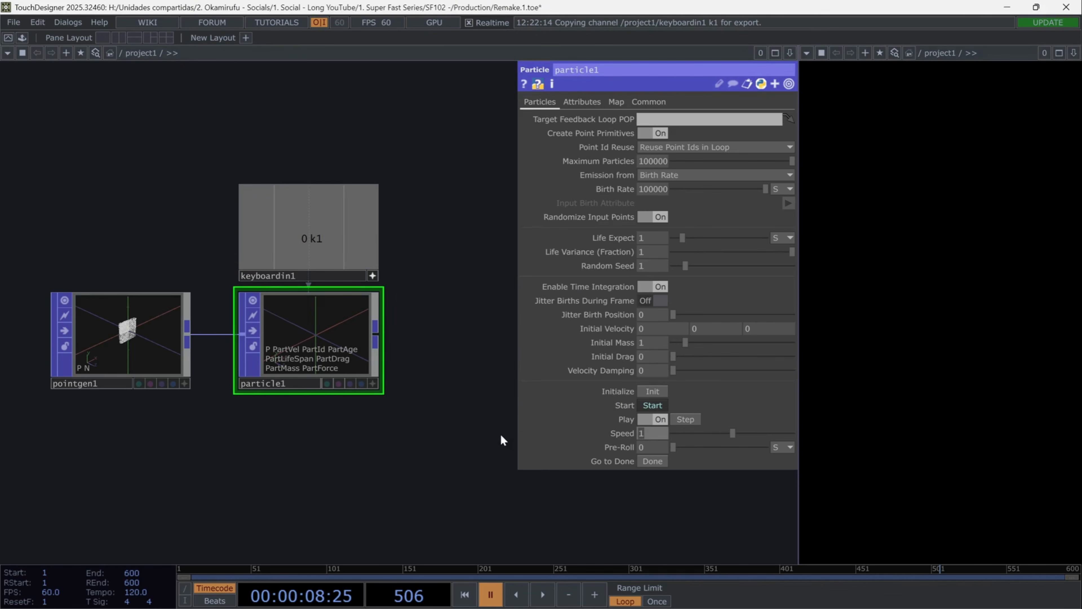
{"action": "type", "text": "2"}
{"action": "key", "text": "Return"}
- Add a Noise POP connected to the output of particle1
{"action": "left_click_drag", "start_coordinate": [422, 372], "coordinate": [364, 402]}
{"action": "left_click_drag", "start_coordinate": [321, 365], "coordinate": [394, 365]}
{"action": "key", "text": "Tab"}
{"action": "type", "text": "noise"}
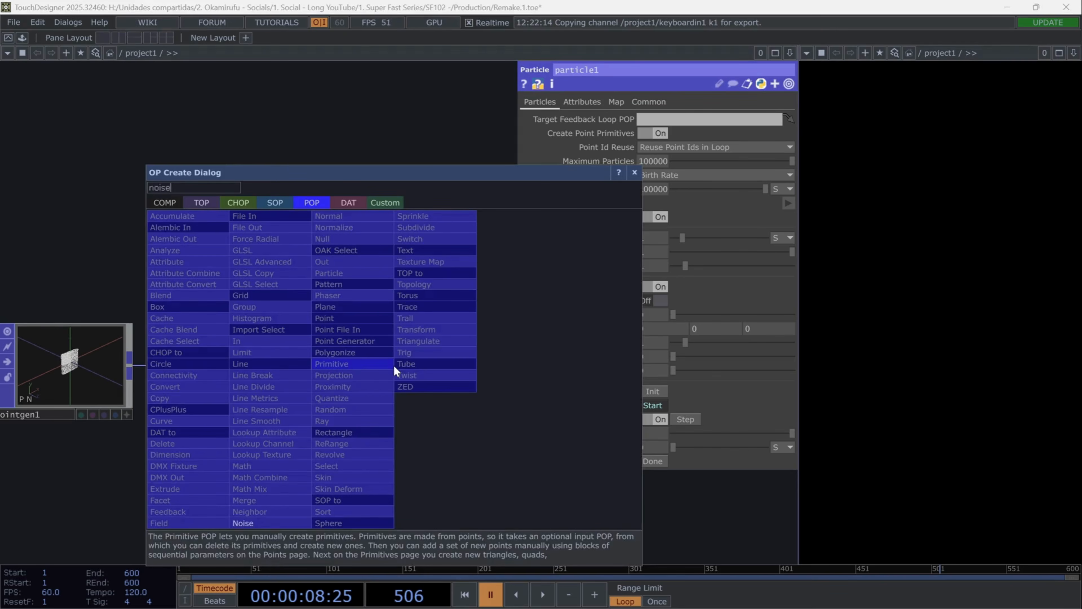
{"action": "key", "text": "Return"}
{"action": "left_click_drag", "start_coordinate": [581, 486], "coordinate": [417, 480]}
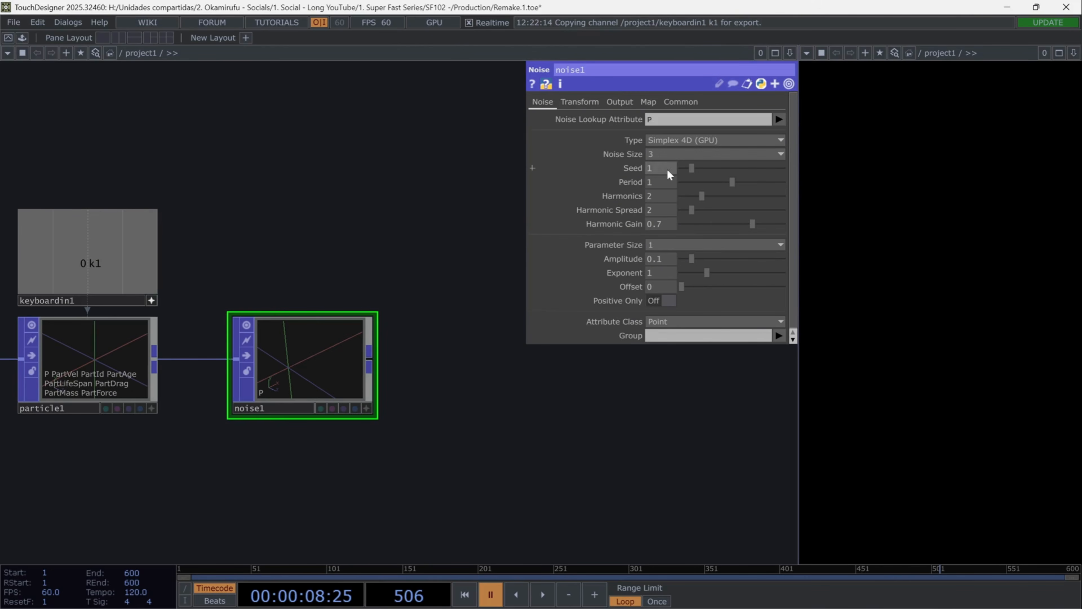
- Set the noise operator's Period to 0.25 and its Amplitude to 0.03
{"action": "left_click", "coordinate": [648, 182]}
{"action": "type", "text": "0.25"}
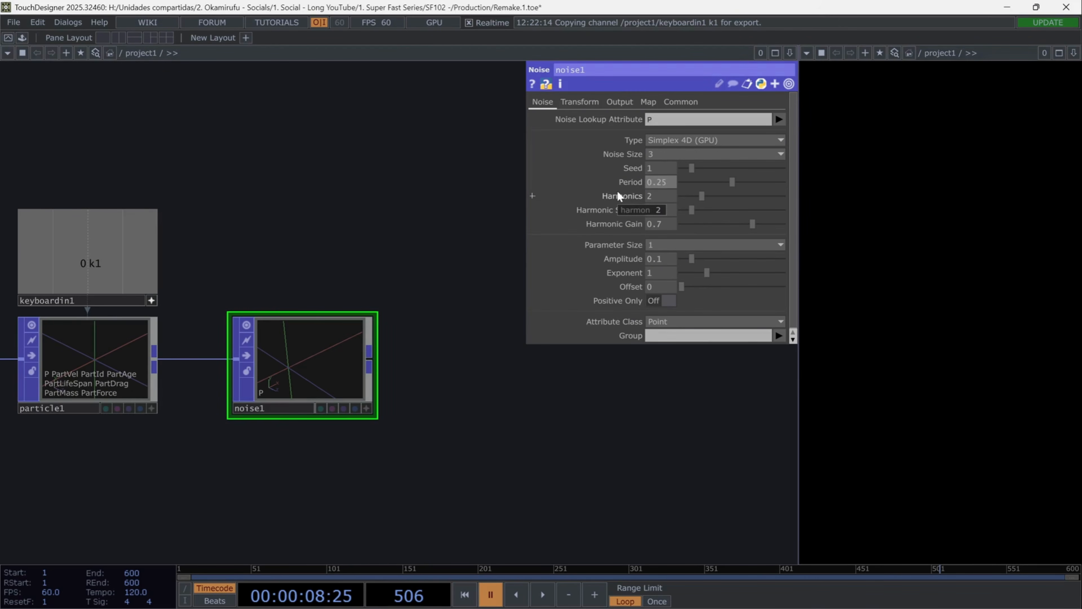
{"action": "key", "text": "Return"}
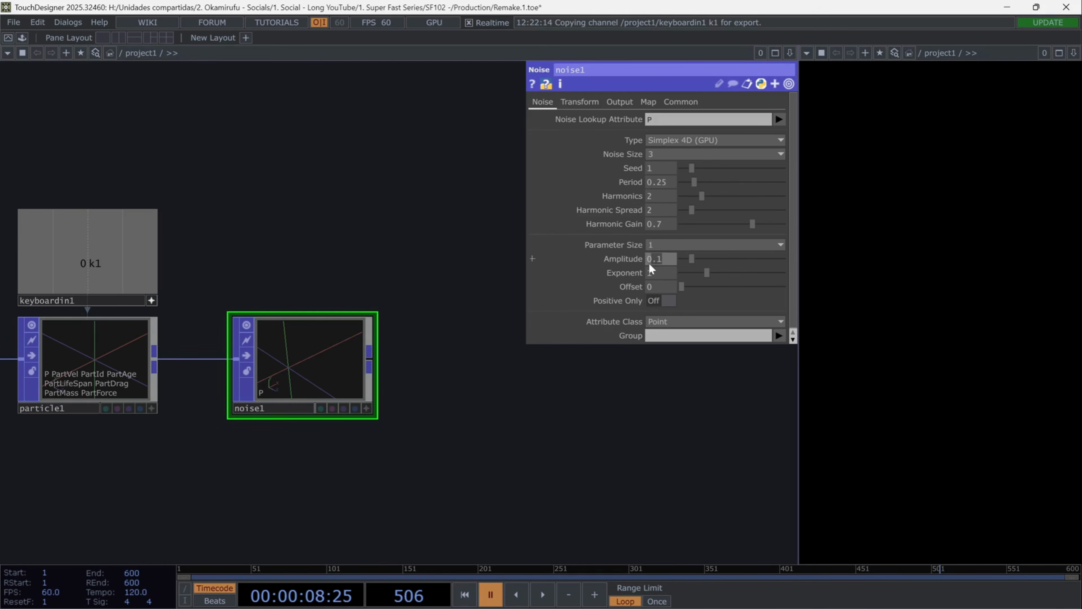
{"action": "type", "text": "0.03"}
{"action": "key", "text": "Return"}
- Drive noise1's Translate 4D with the expression absTime.seconds and resume timeline playback
{"action": "left_click", "coordinate": [584, 102]}
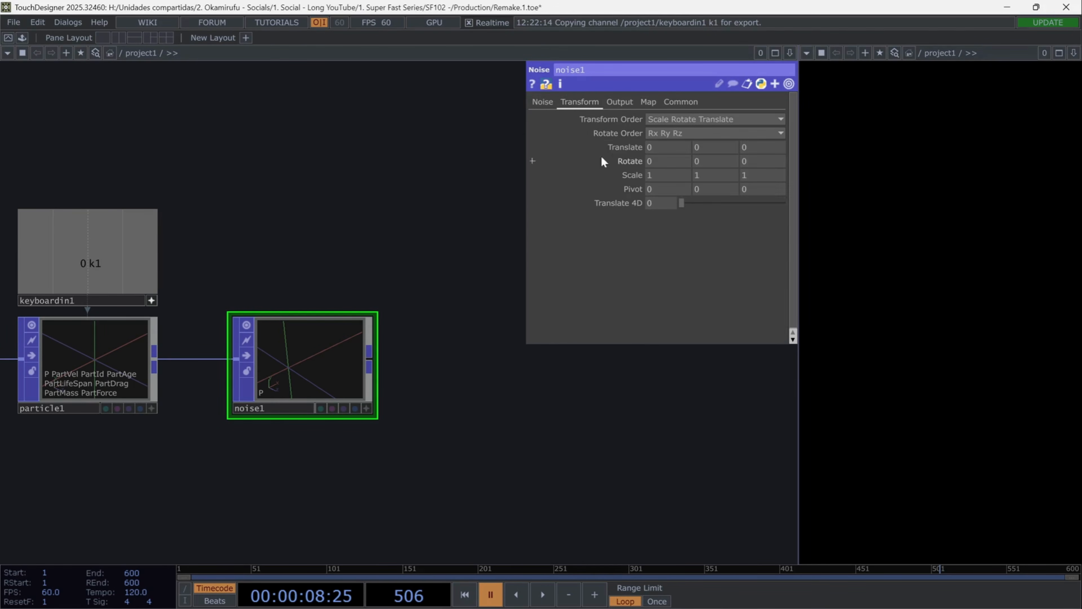
{"action": "left_click", "coordinate": [623, 204]}
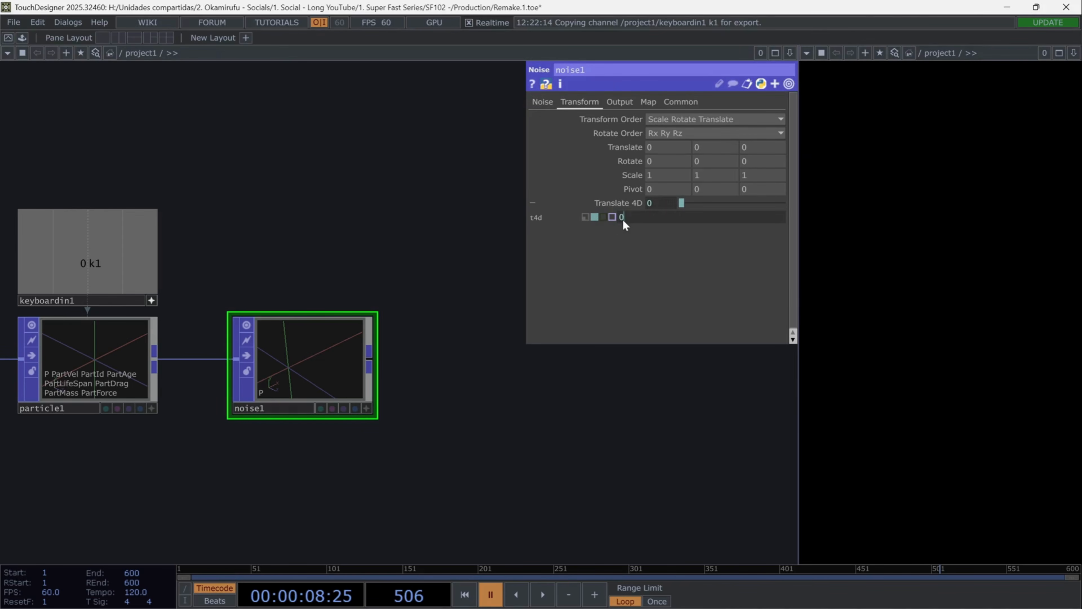
{"action": "type", "text": "absTime"}
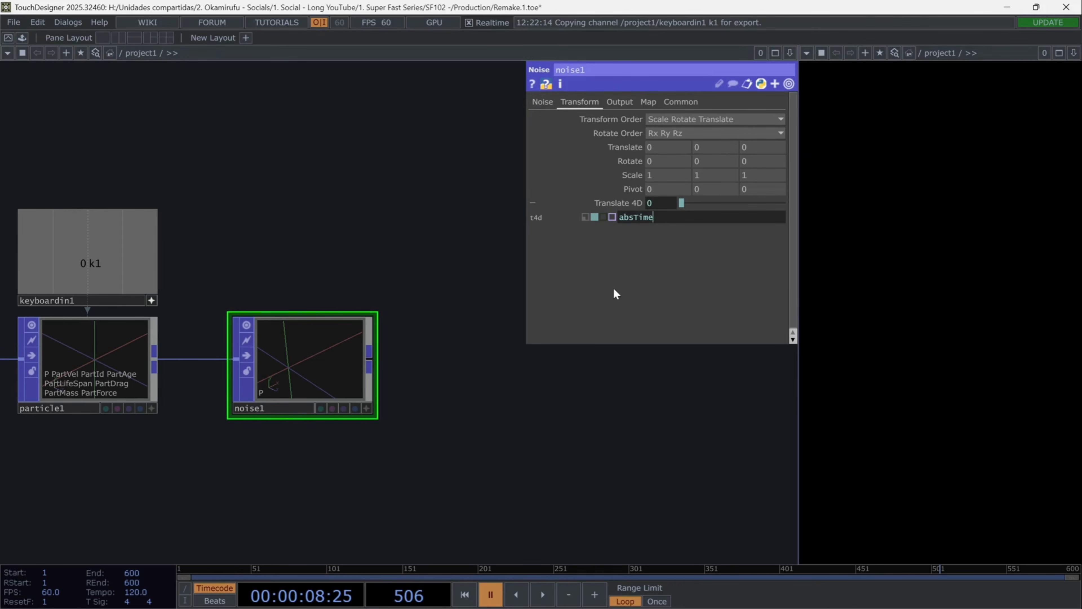
{"action": "type", "text": ".seconds"}
{"action": "left_click", "coordinate": [542, 594]}
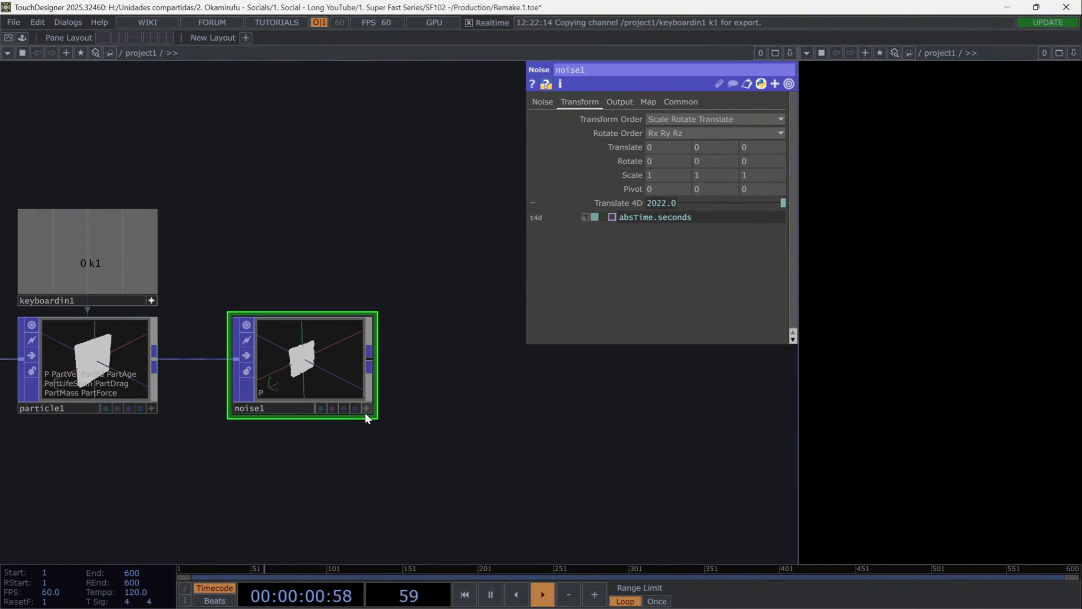
- Set noise1's Combine Attribute Scope to P.x and inspect the displaced points from several angles in its viewer
{"action": "scroll", "coordinate": [314, 388], "scroll_direction": "up", "scroll_amount": 5}
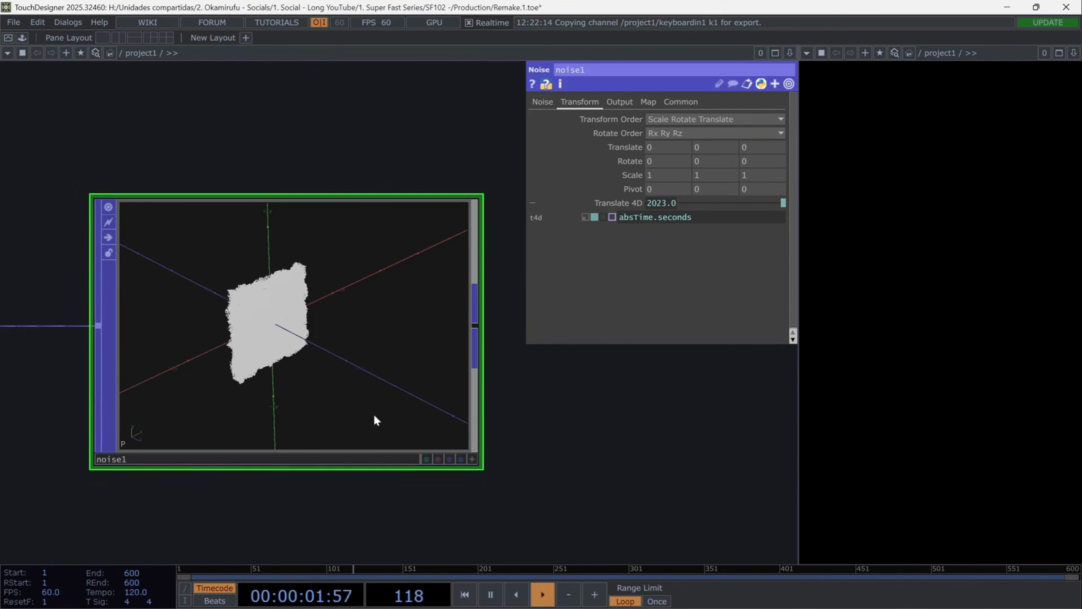
{"action": "left_click", "coordinate": [626, 103]}
{"action": "type", "text": ".x"}
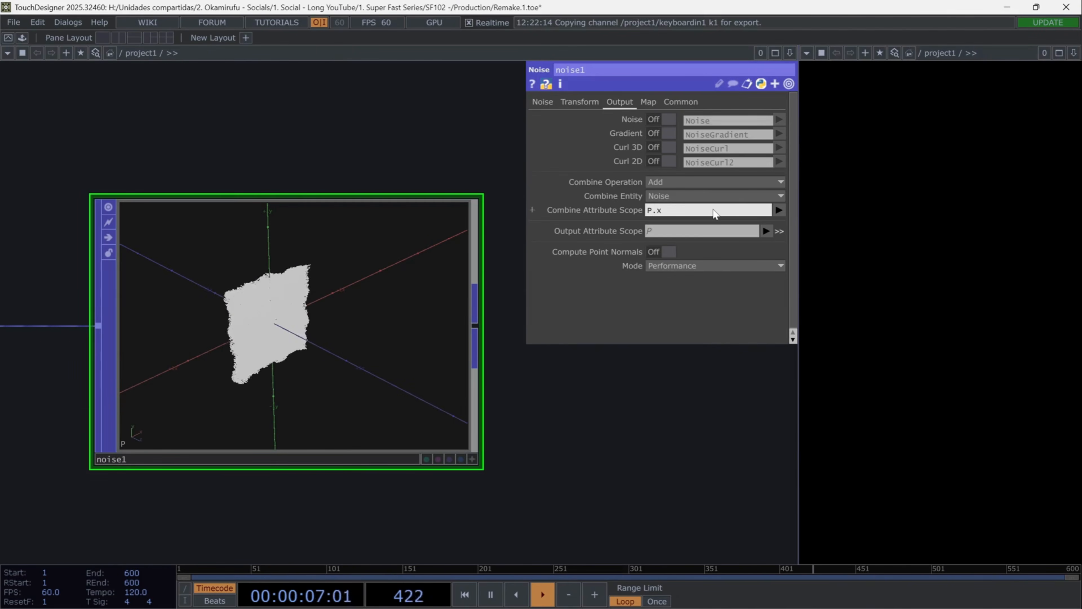
{"action": "left_click", "coordinate": [473, 459]}
{"action": "scroll", "coordinate": [230, 326], "scroll_direction": "up", "scroll_amount": 4}
{"action": "left_click_drag", "start_coordinate": [230, 326], "coordinate": [126, 294]}
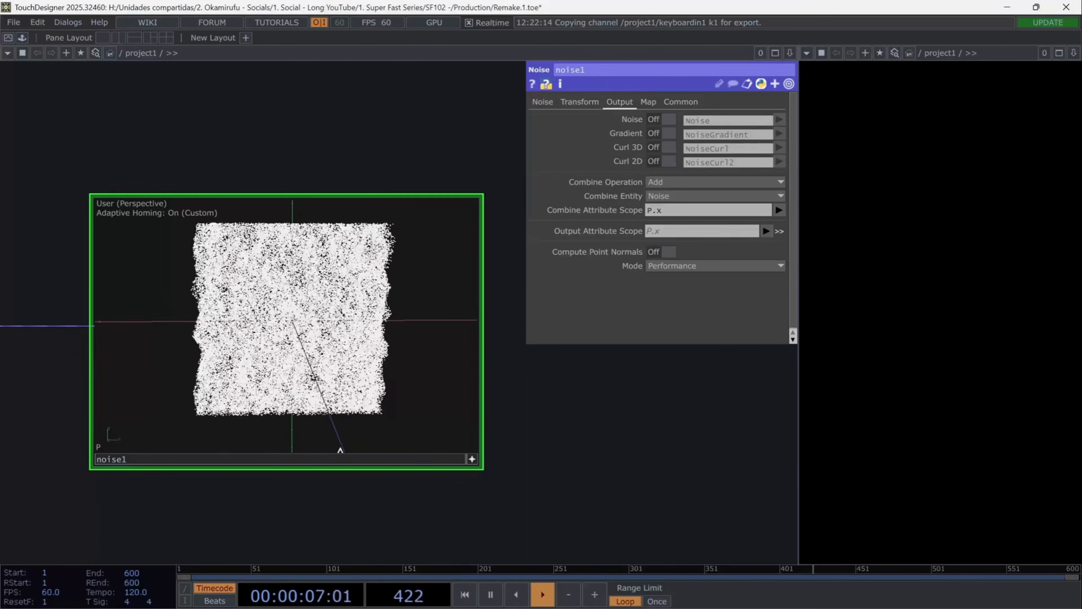
{"action": "left_click_drag", "start_coordinate": [315, 337], "coordinate": [363, 351]}
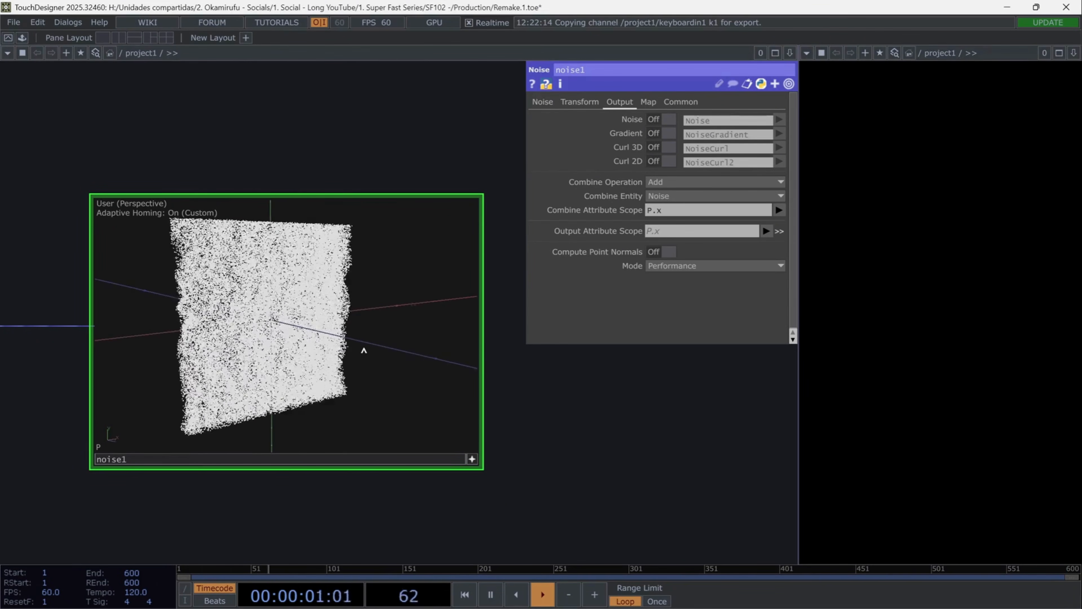
{"action": "left_click", "coordinate": [472, 459]}
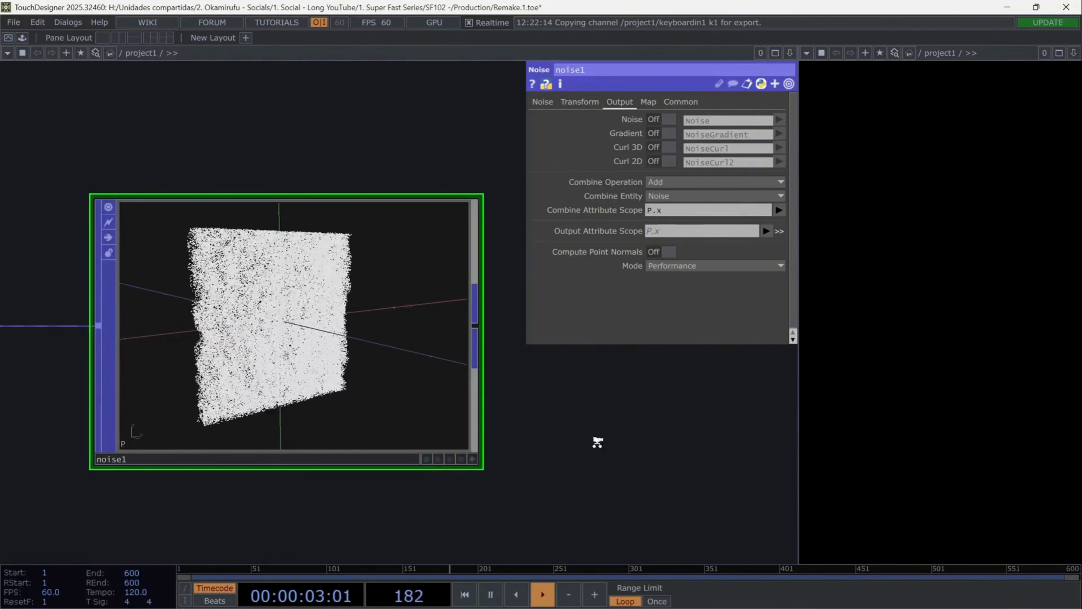
- Add a Null POP after noise1, rename it end, and move it farther away to leave space between them
{"action": "scroll", "coordinate": [594, 440], "scroll_direction": "down", "scroll_amount": 4}
{"action": "left_click_drag", "start_coordinate": [565, 463], "coordinate": [403, 421]}
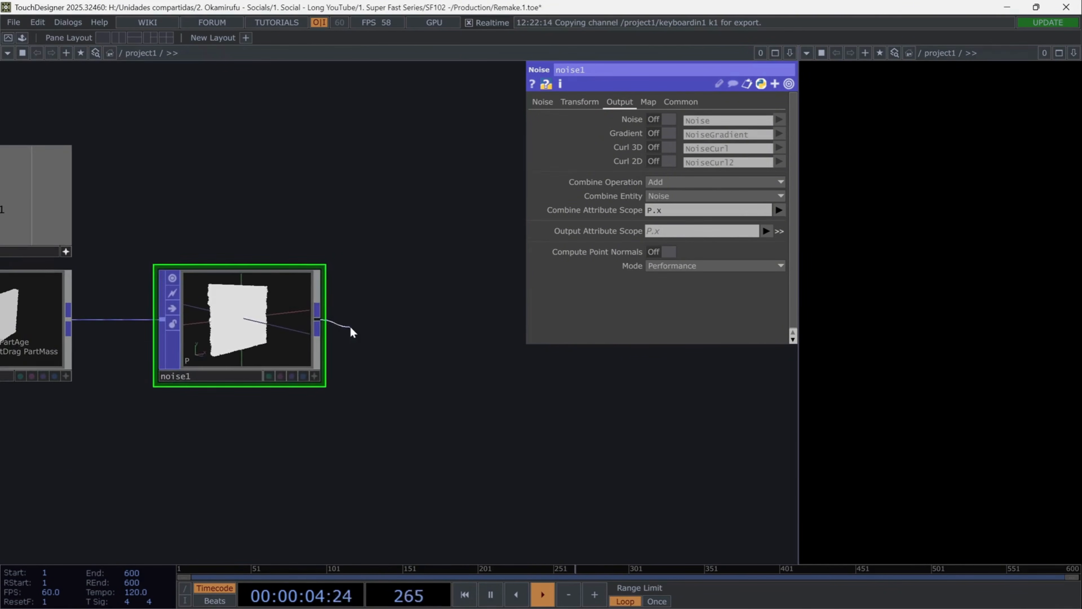
{"action": "key", "text": "Tab"}
{"action": "type", "text": "nul"}
{"action": "key", "text": "Return"}
{"action": "left_click", "coordinate": [344, 332]}
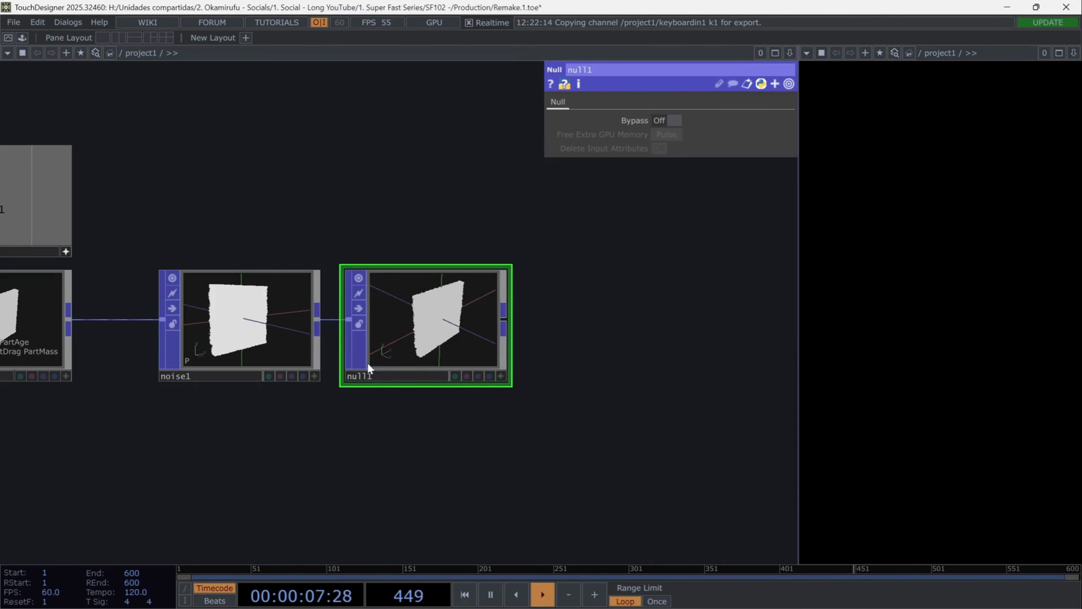
{"action": "type", "text": "end"}
{"action": "key", "text": "Return"}
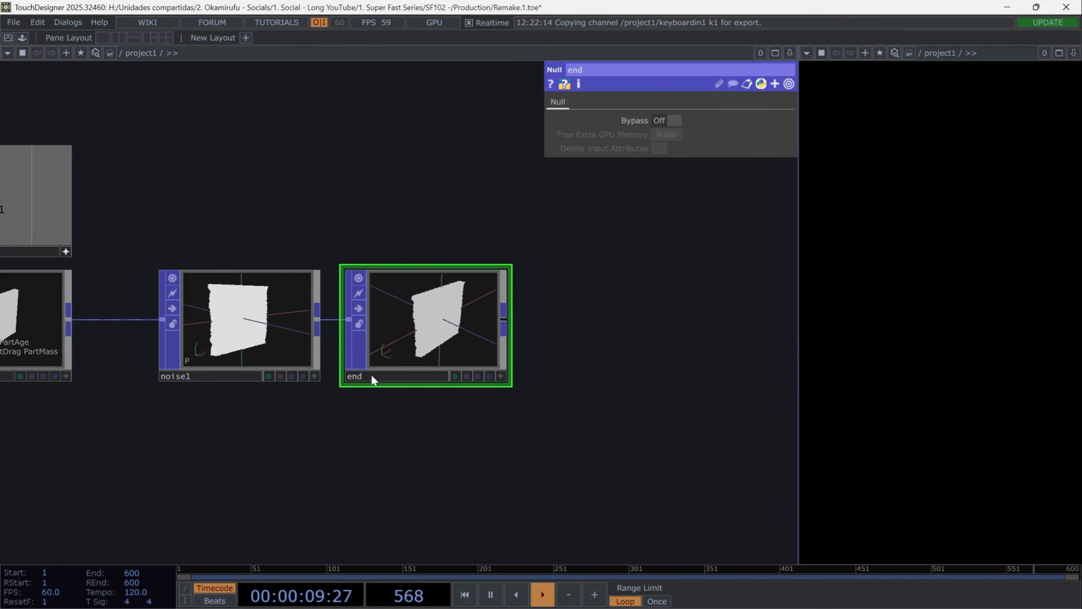
{"action": "left_click_drag", "start_coordinate": [415, 332], "coordinate": [602, 332]}
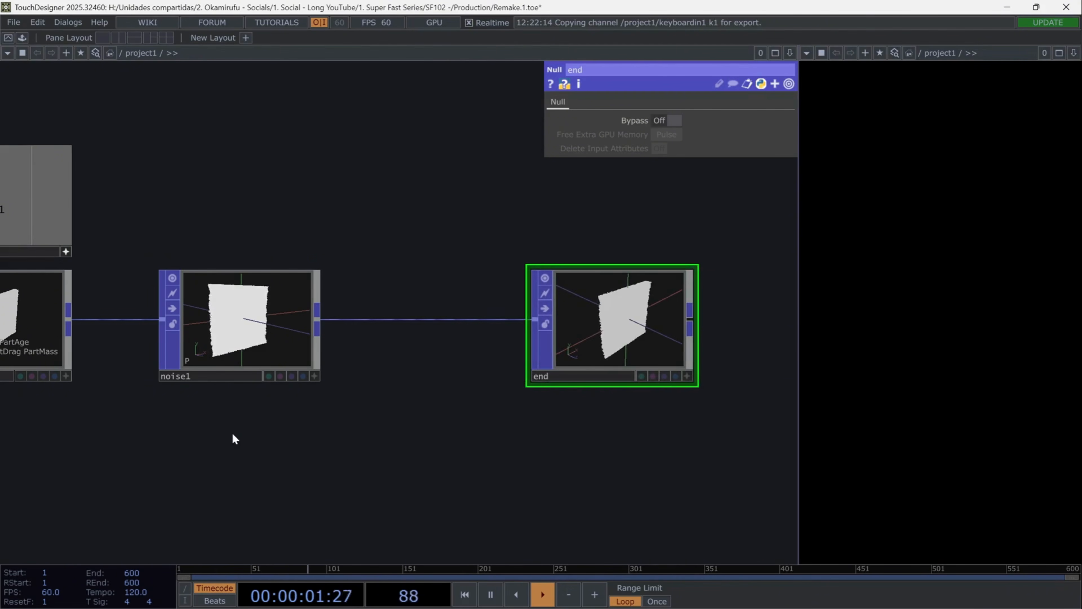
- Assign the end null as the Target Feedback Loop POP of particle1
{"action": "left_click_drag", "start_coordinate": [233, 434], "coordinate": [385, 445]}
{"action": "left_click", "coordinate": [217, 360]}
{"action": "left_click_drag", "start_coordinate": [409, 480], "coordinate": [80, 453]}
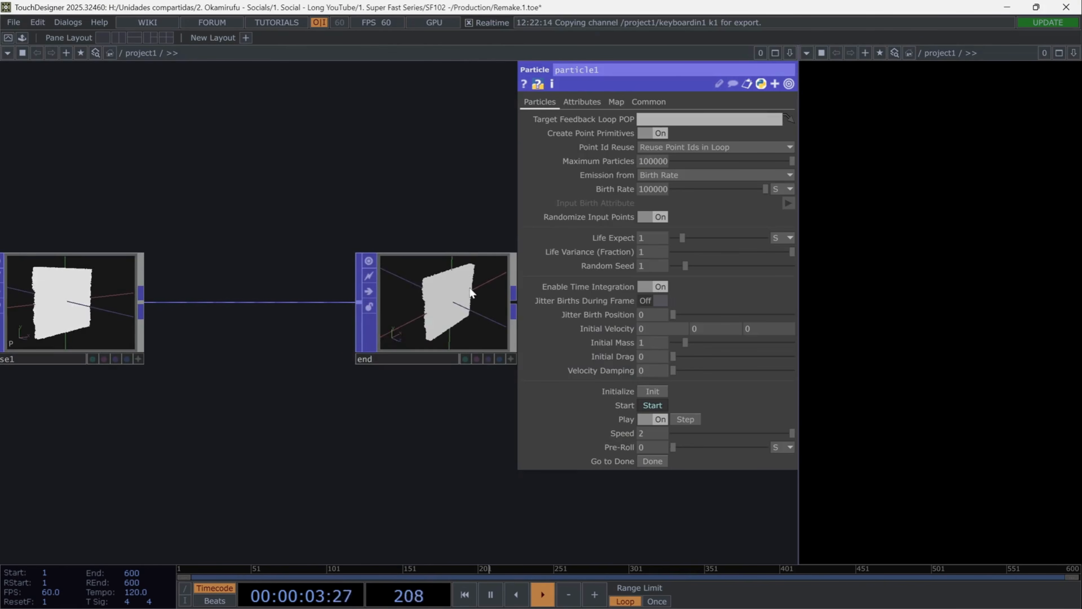
{"action": "left_click_drag", "start_coordinate": [471, 293], "coordinate": [690, 120]}
{"action": "scroll", "coordinate": [282, 466], "scroll_direction": "down", "scroll_amount": 3}
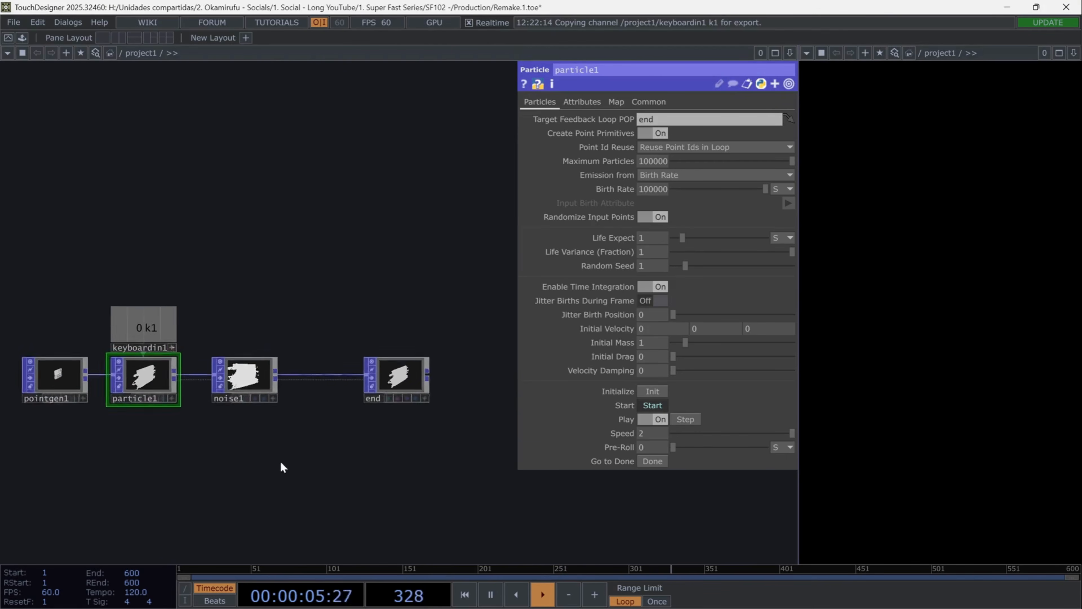
- Move the end null farther along and insert a Field POP on the wire between noise1 and end
{"action": "left_click_drag", "start_coordinate": [281, 465], "coordinate": [185, 484]}
{"action": "left_click_drag", "start_coordinate": [303, 401], "coordinate": [493, 403]}
{"action": "scroll", "coordinate": [190, 427], "scroll_direction": "up", "scroll_amount": 3}
{"action": "right_click", "coordinate": [230, 381]}
{"action": "left_click", "coordinate": [250, 367]}
{"action": "type", "text": "fi"}
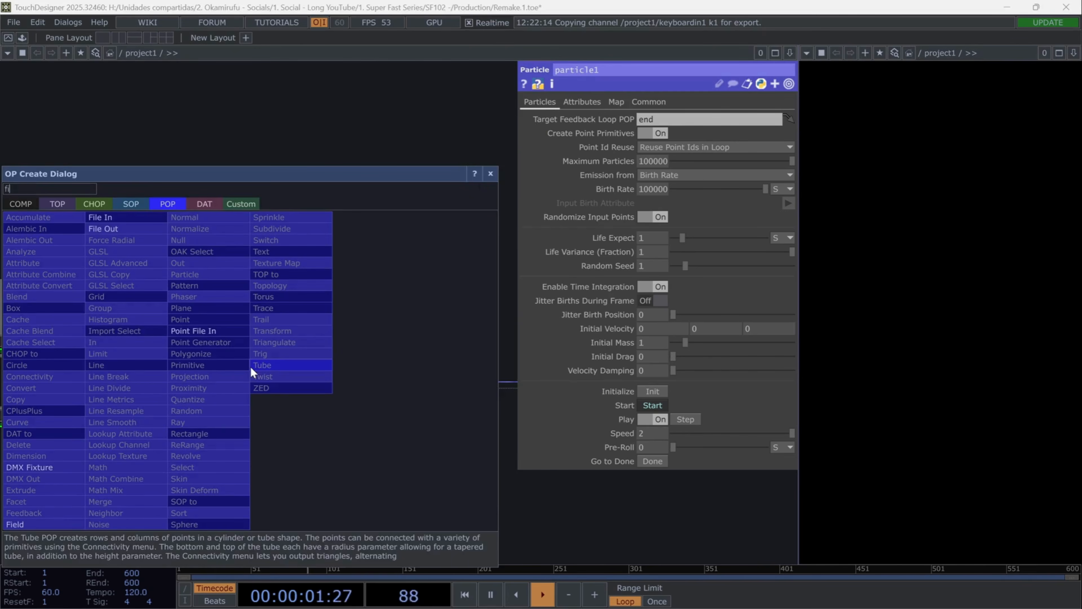
{"action": "type", "text": "eld"}
{"action": "left_click", "coordinate": [43, 524]}
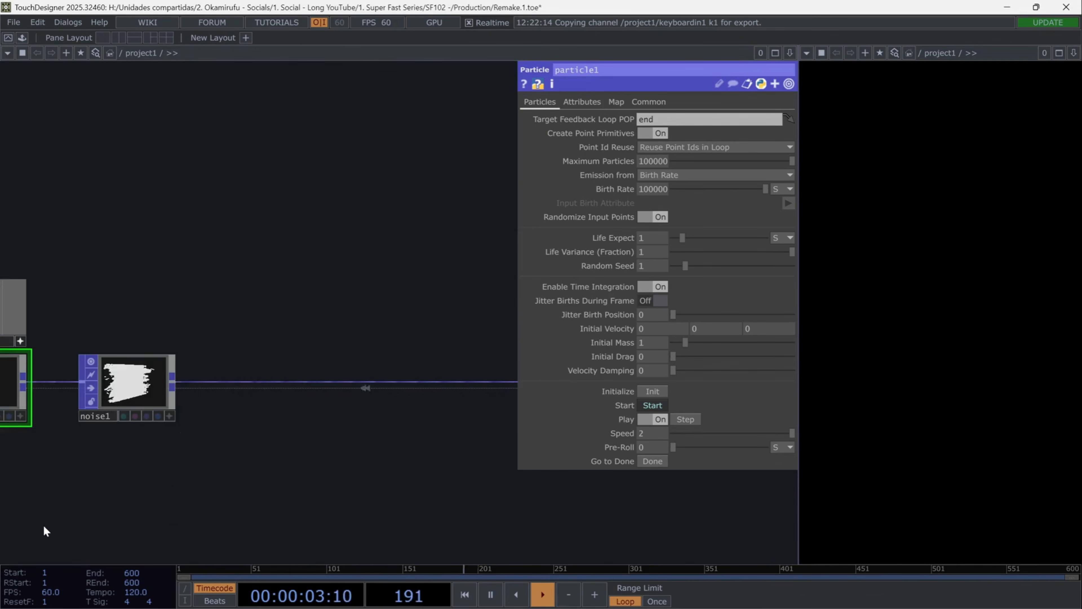
{"action": "left_click", "coordinate": [260, 388]}
- Set field1 to Box mode with Size 1.1 on all axes, Transition Range 0.617 and Transition Align 0.197
{"action": "scroll", "coordinate": [256, 386], "scroll_direction": "up", "scroll_amount": 5}
{"action": "left_click", "coordinate": [668, 184]}
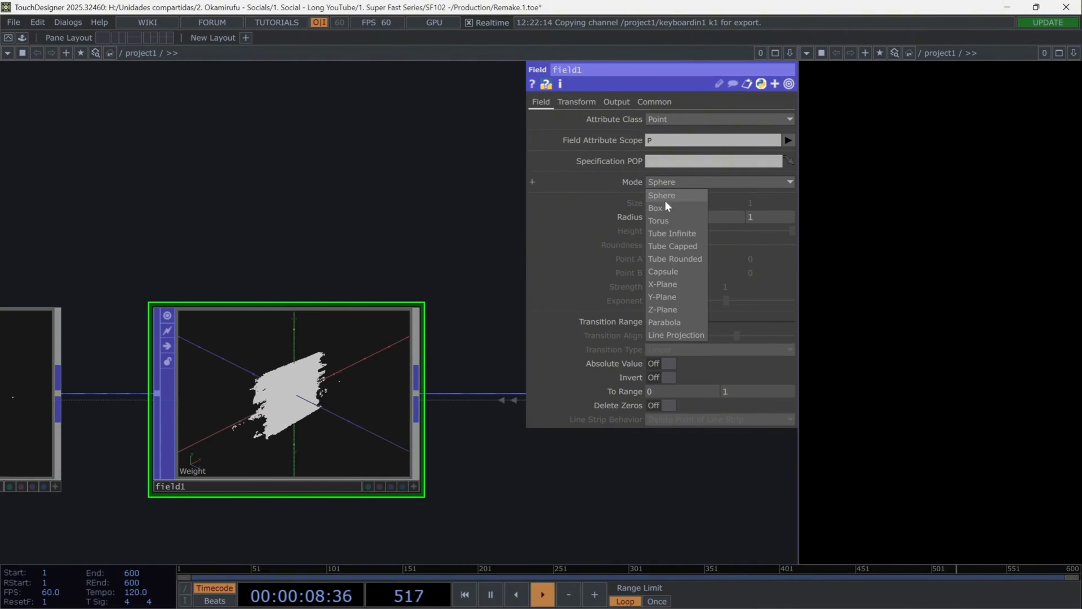
{"action": "left_click", "coordinate": [667, 208]}
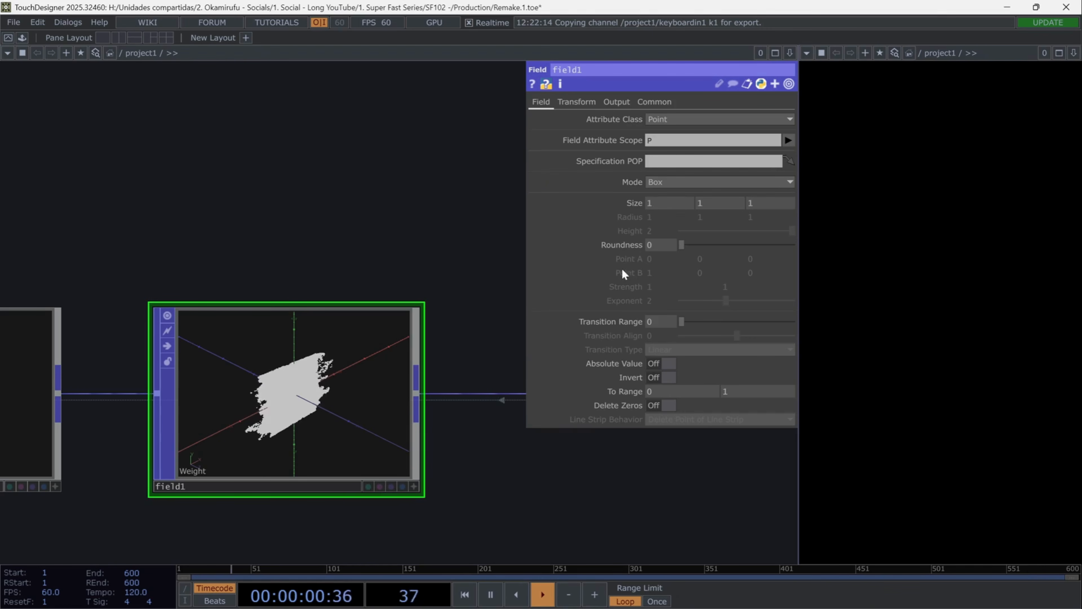
{"action": "middle_click_drag", "start_coordinate": [624, 202], "coordinate": [632, 201]}
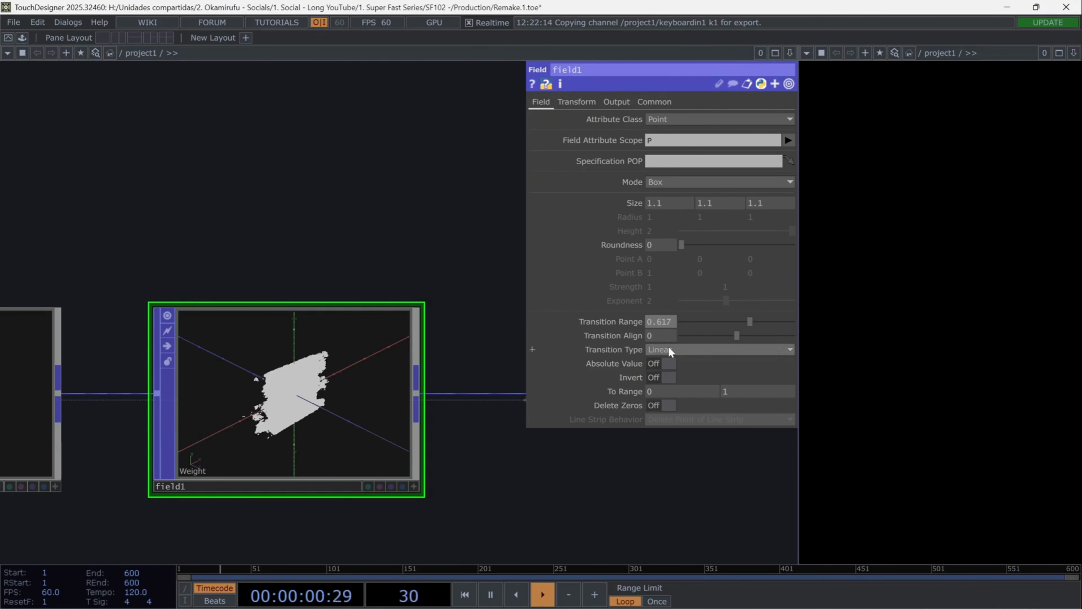
{"action": "left_click", "coordinate": [661, 336]}
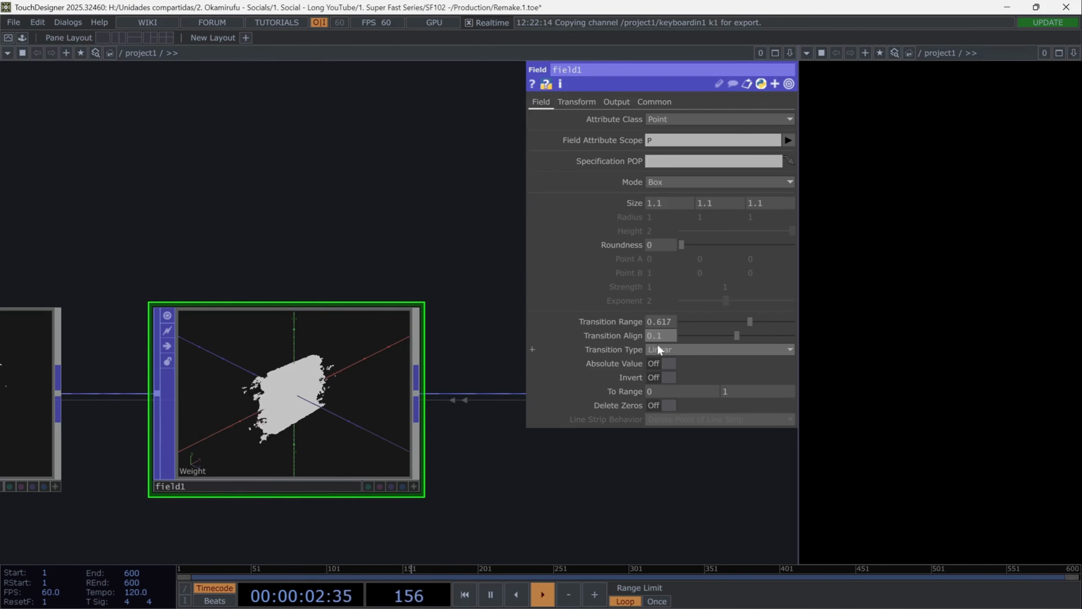
{"action": "type", "text": "0.197"}
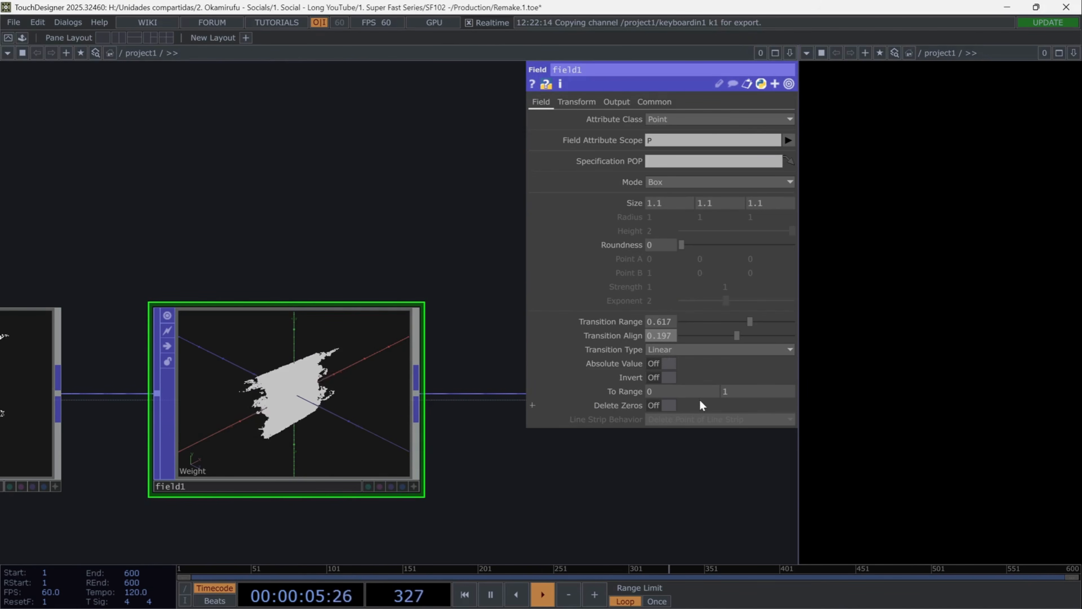
{"action": "key", "text": "Return"}
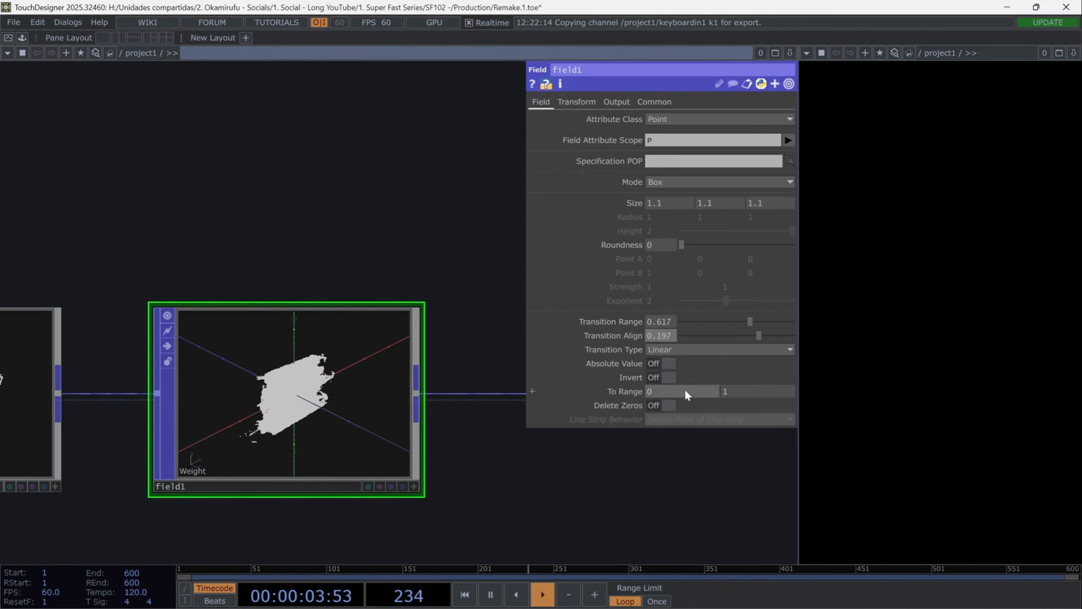
- Enable Absolute Value and Invert on field1, and set its To Range from 1.5 to -0.1
{"action": "left_click", "coordinate": [672, 365]}
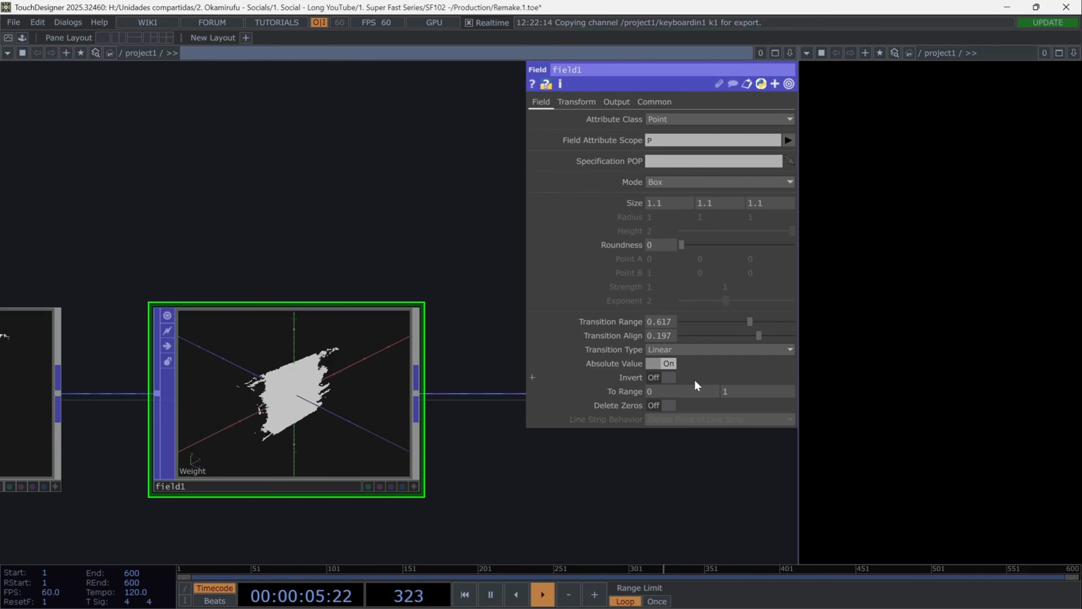
{"action": "left_click", "coordinate": [664, 393]}
{"action": "type", "text": "1."}
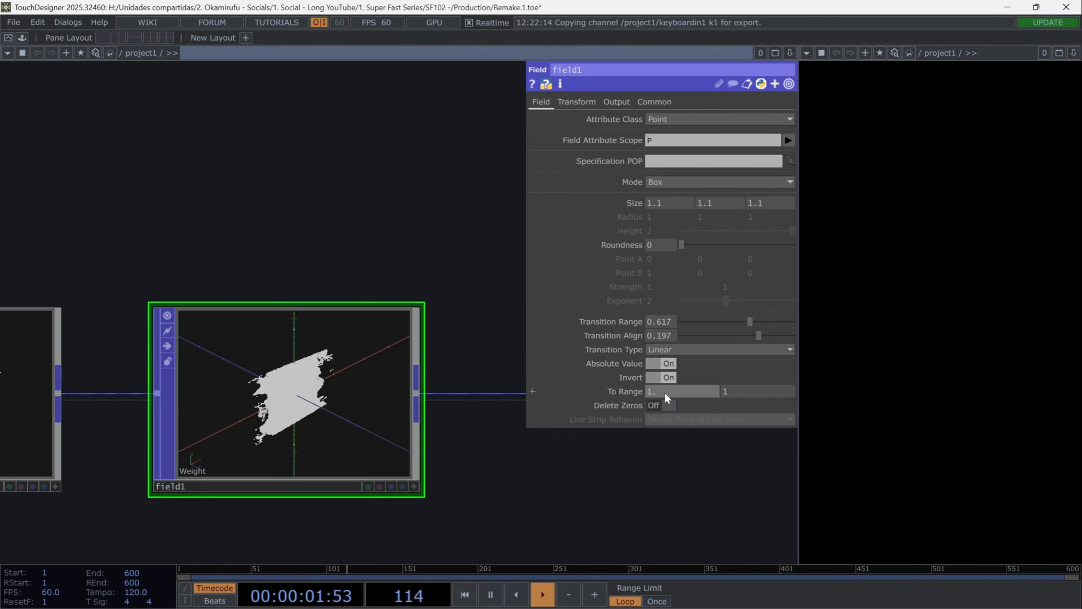
{"action": "type", "text": "5"}
{"action": "left_click", "coordinate": [739, 394]}
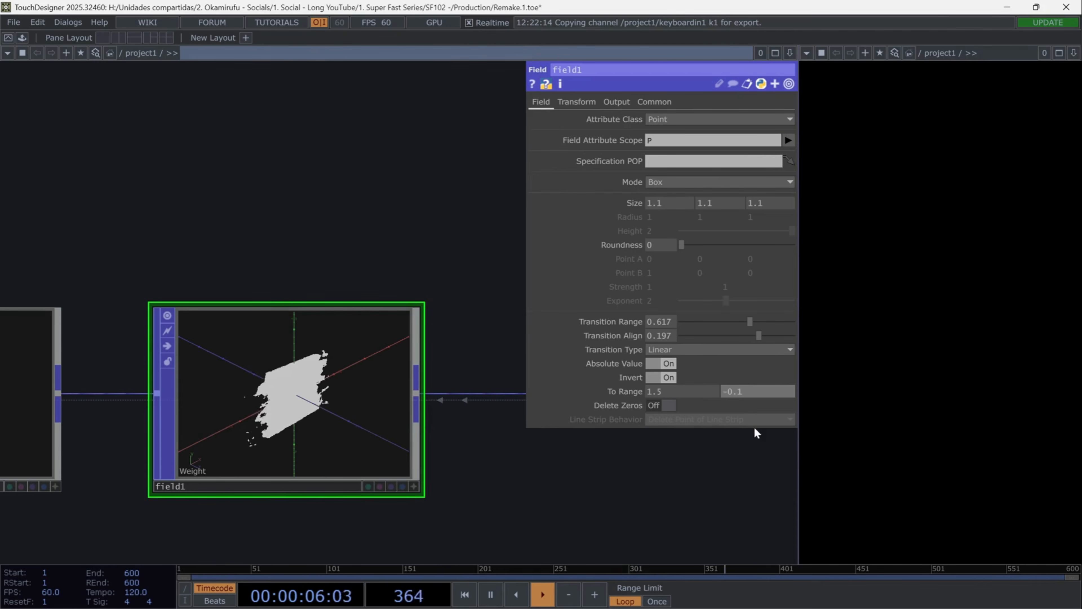
- Insert a second Field POP on the wire between field1 and the end null
{"action": "left_click_drag", "start_coordinate": [528, 527], "coordinate": [334, 496]}
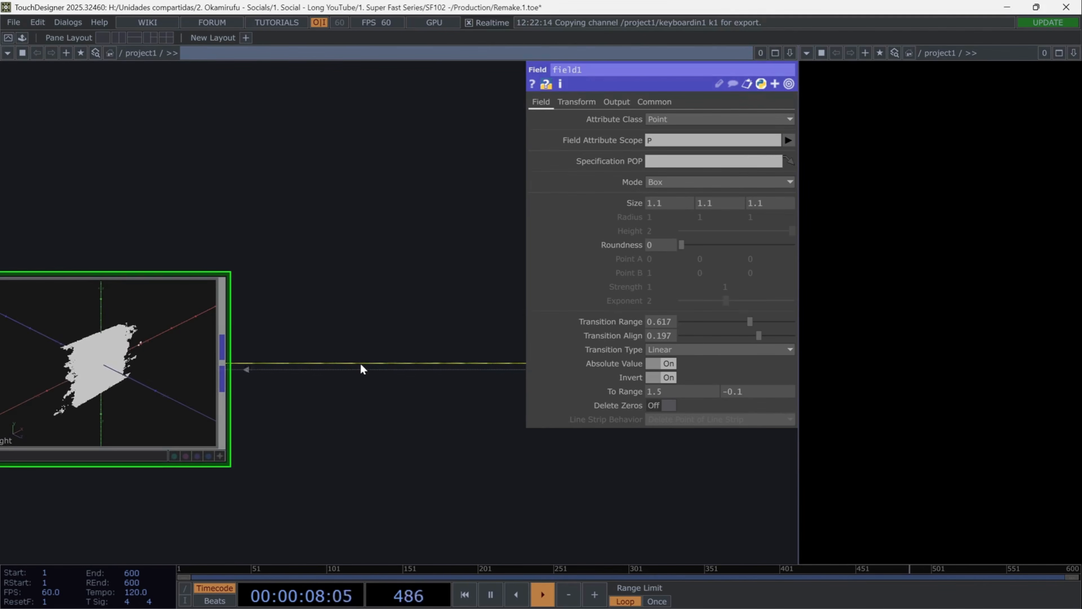
{"action": "right_click", "coordinate": [361, 364]}
{"action": "left_click", "coordinate": [391, 351]}
{"action": "type", "text": "fi"}
{"action": "left_click", "coordinate": [179, 508]}
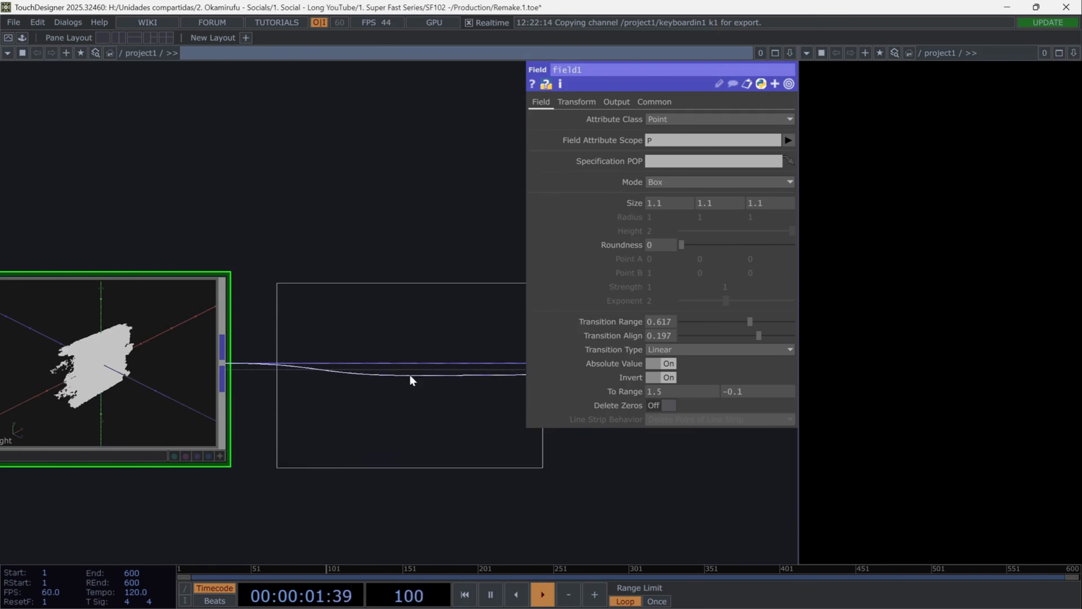
{"action": "left_click", "coordinate": [411, 379]}
- Set field2 to Box mode with Transition Range 0.226, Transition Align 0.021 and the Smooth Step transition type
{"action": "left_click_drag", "start_coordinate": [636, 491], "coordinate": [532, 477]}
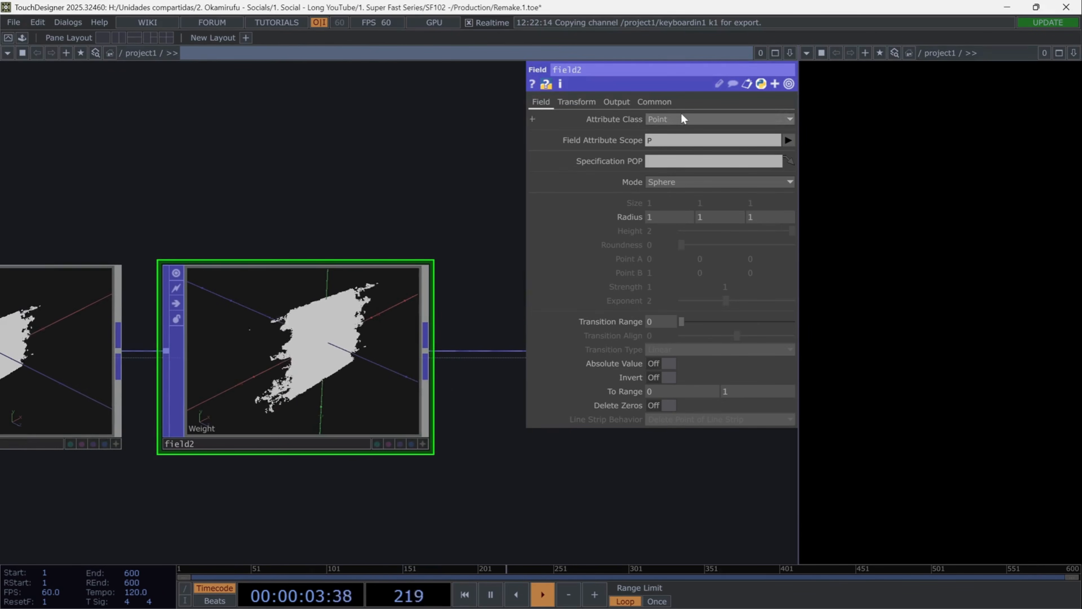
{"action": "left_click", "coordinate": [670, 182]}
{"action": "left_click", "coordinate": [666, 207]}
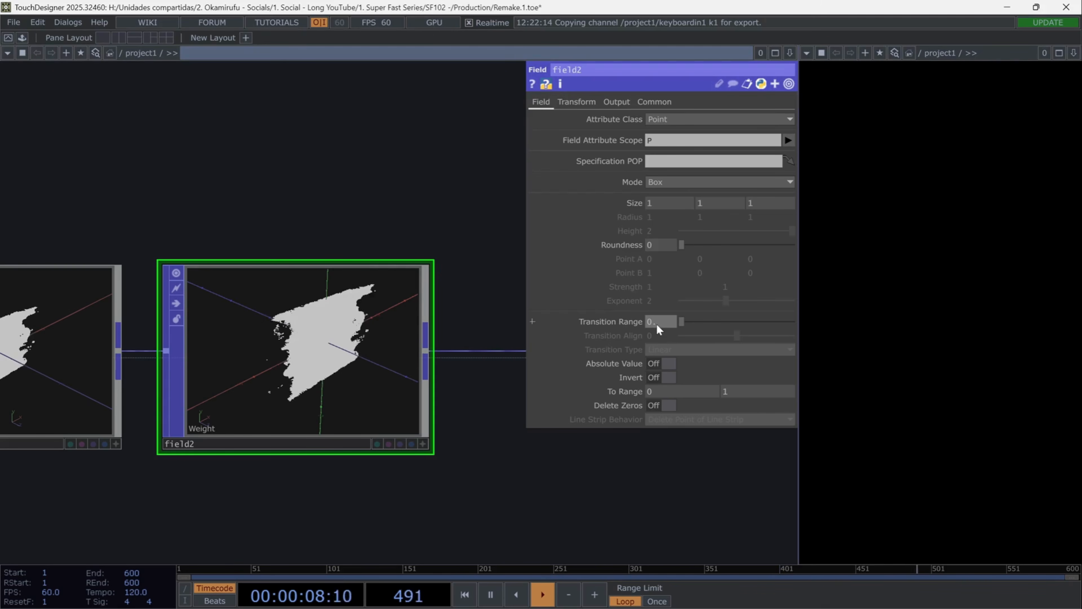
{"action": "key", "text": "Return"}
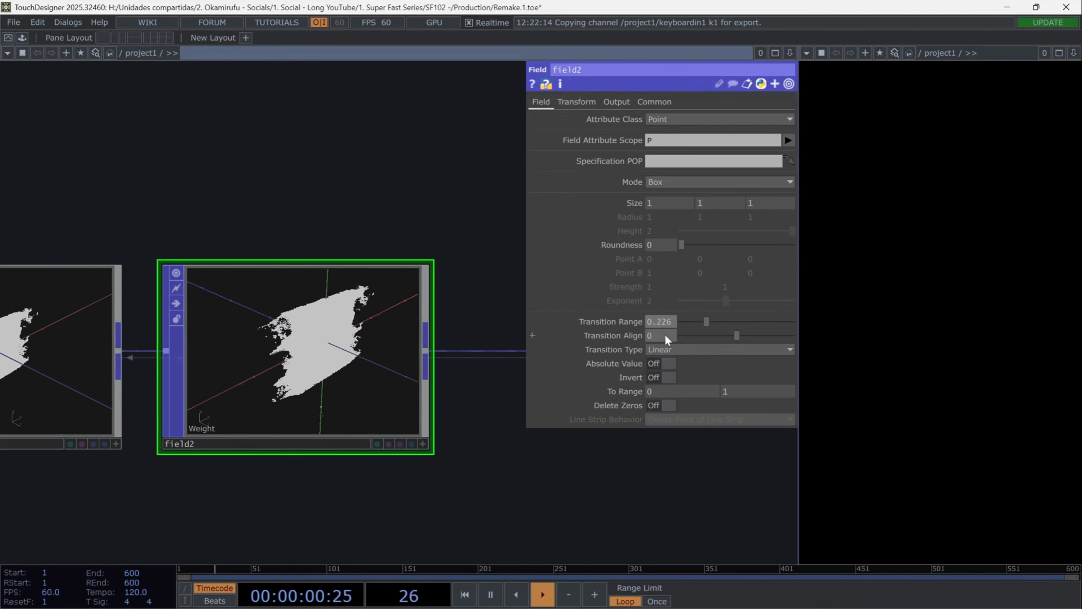
{"action": "left_click", "coordinate": [665, 336]}
{"action": "type", "text": "0.021"}
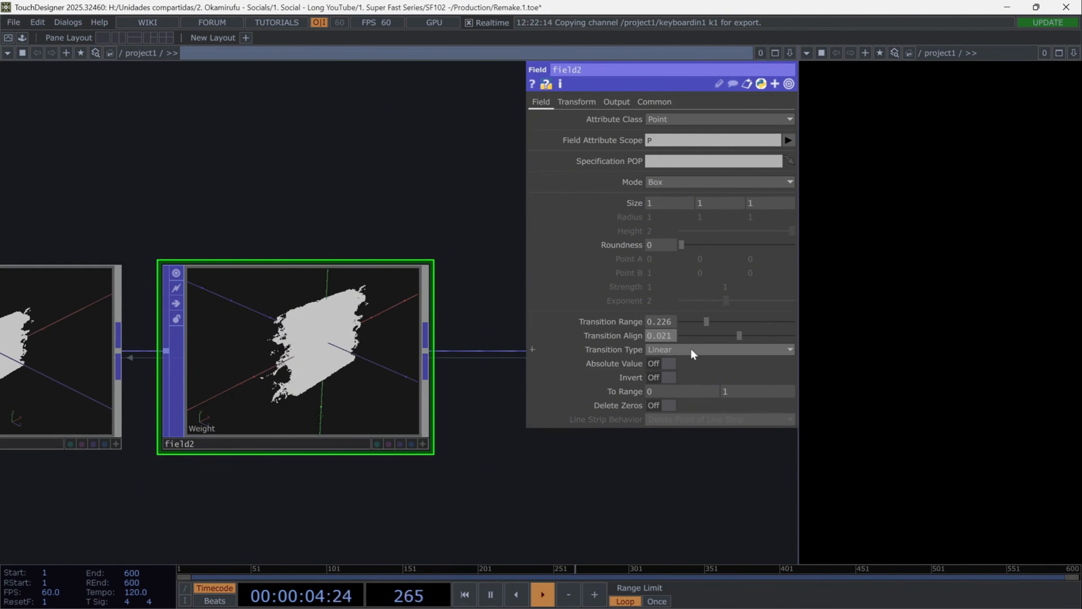
{"action": "left_click", "coordinate": [690, 350]}
{"action": "left_click", "coordinate": [685, 371]}
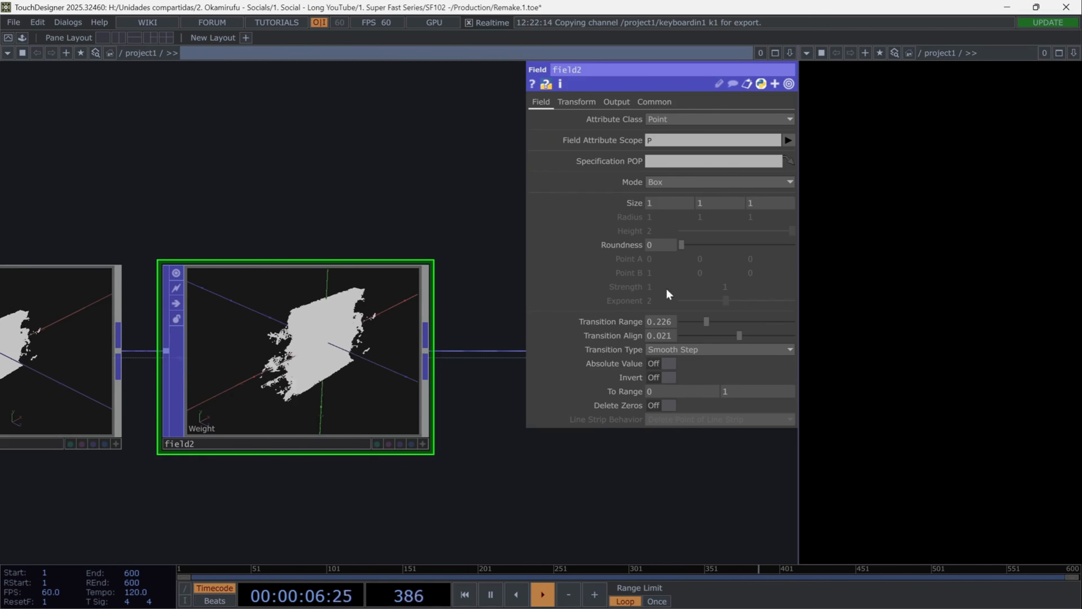
- Rename field2's output weight attribute to Weight2
{"action": "left_click", "coordinate": [616, 102]}
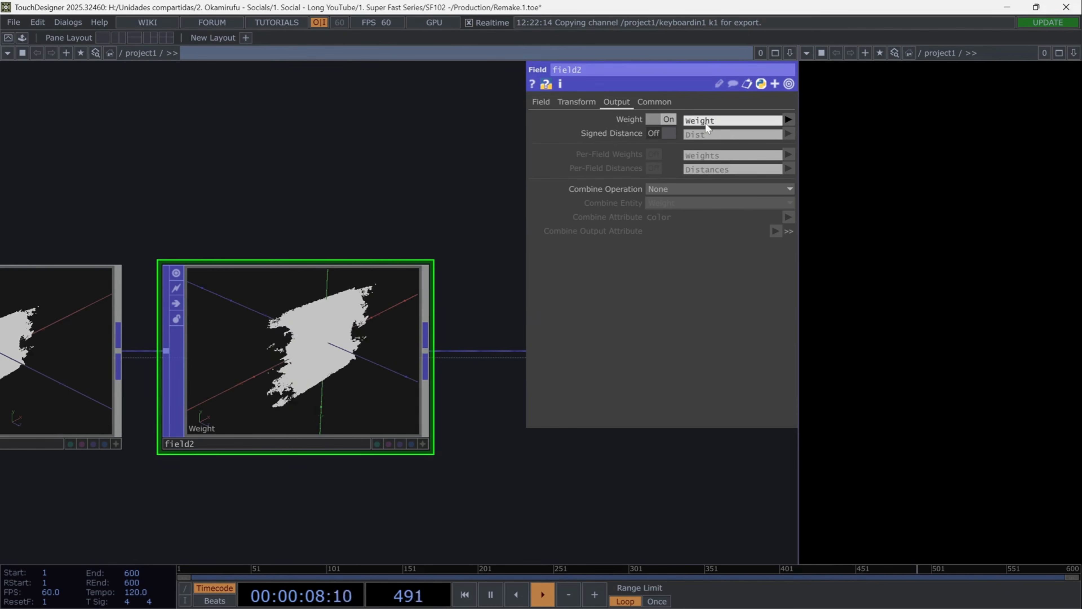
{"action": "left_click", "coordinate": [722, 123]}
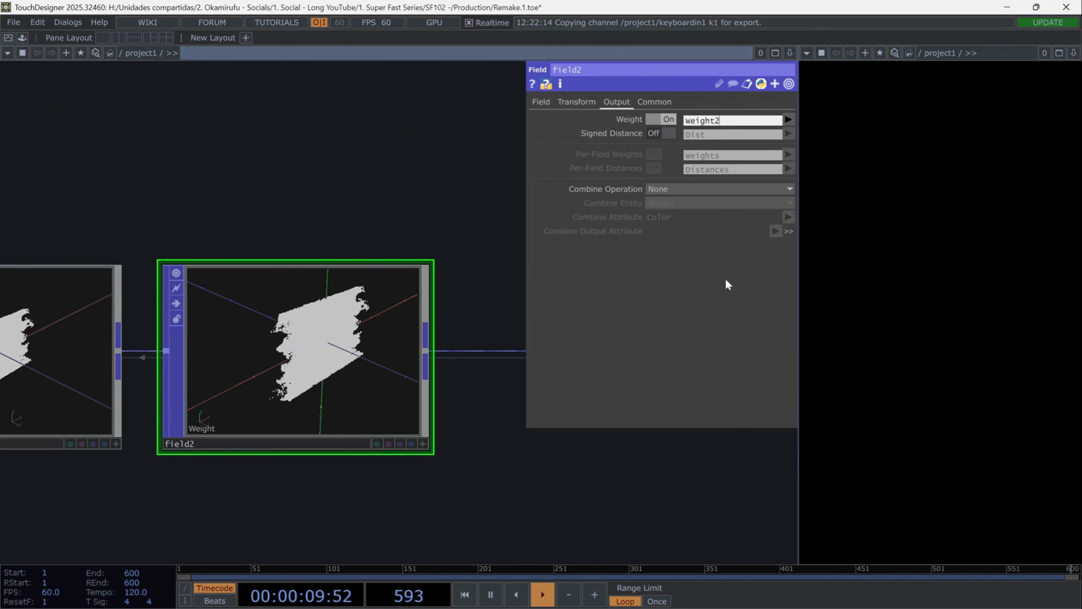
{"action": "key", "text": "Return"}
- Insert a Math Combine POP on the wire between field2 and the end null
{"action": "left_click_drag", "start_coordinate": [383, 494], "coordinate": [477, 490]}
{"action": "middle_click_drag", "start_coordinate": [483, 496], "coordinate": [402, 507]}
{"action": "left_click_drag", "start_coordinate": [392, 500], "coordinate": [279, 469]}
{"action": "left_click_drag", "start_coordinate": [466, 481], "coordinate": [352, 489]}
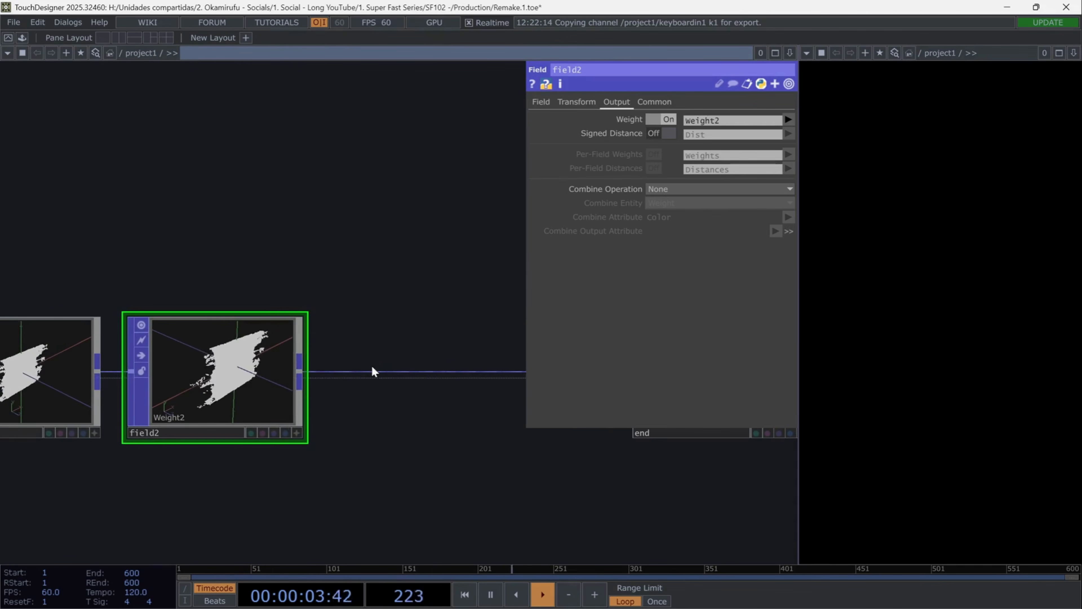
{"action": "right_click", "coordinate": [380, 372]}
{"action": "left_click", "coordinate": [392, 368]}
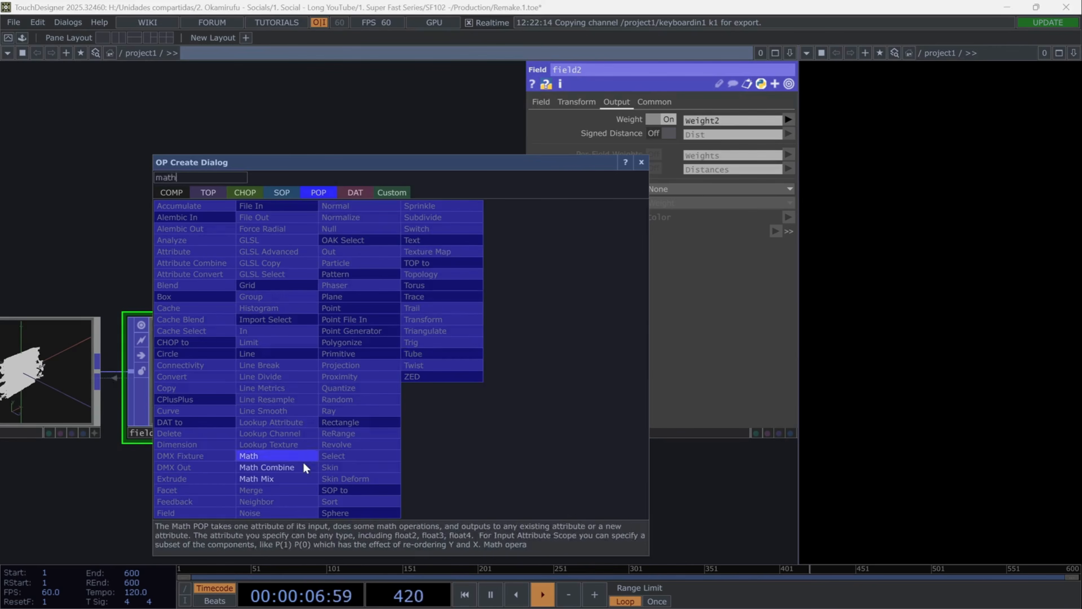
{"action": "left_click", "coordinate": [302, 467]}
{"action": "left_click", "coordinate": [416, 375]}
{"action": "scroll", "coordinate": [514, 411], "scroll_direction": "up", "scroll_amount": 3}
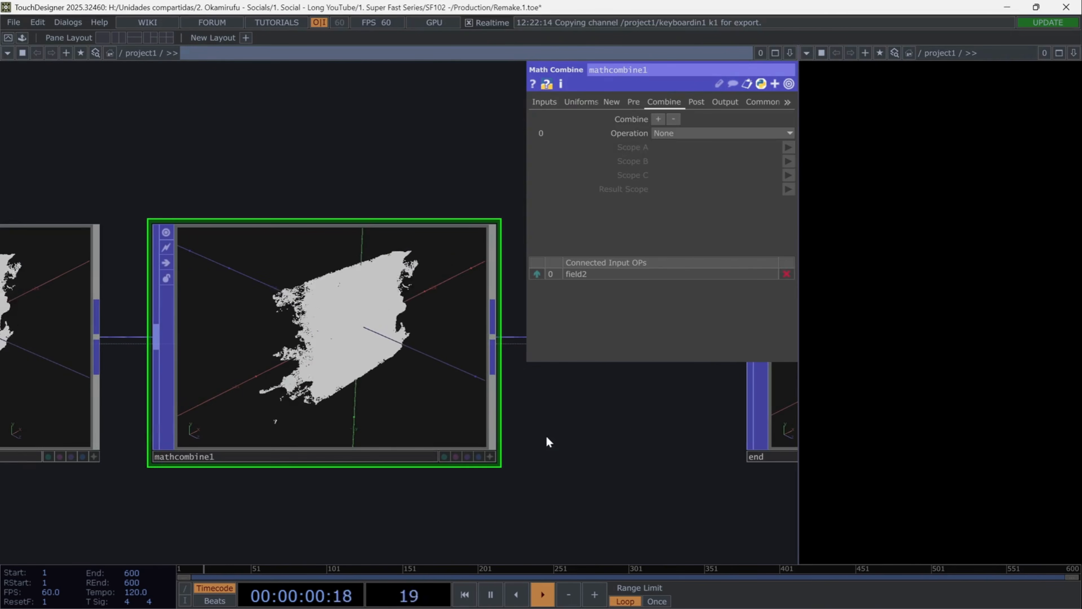
- Set mathcombine1's first operation to avg(A, B) with Scope A Weight, Scope B Weight2 and Result Scope w_last
{"action": "left_click", "coordinate": [730, 132]}
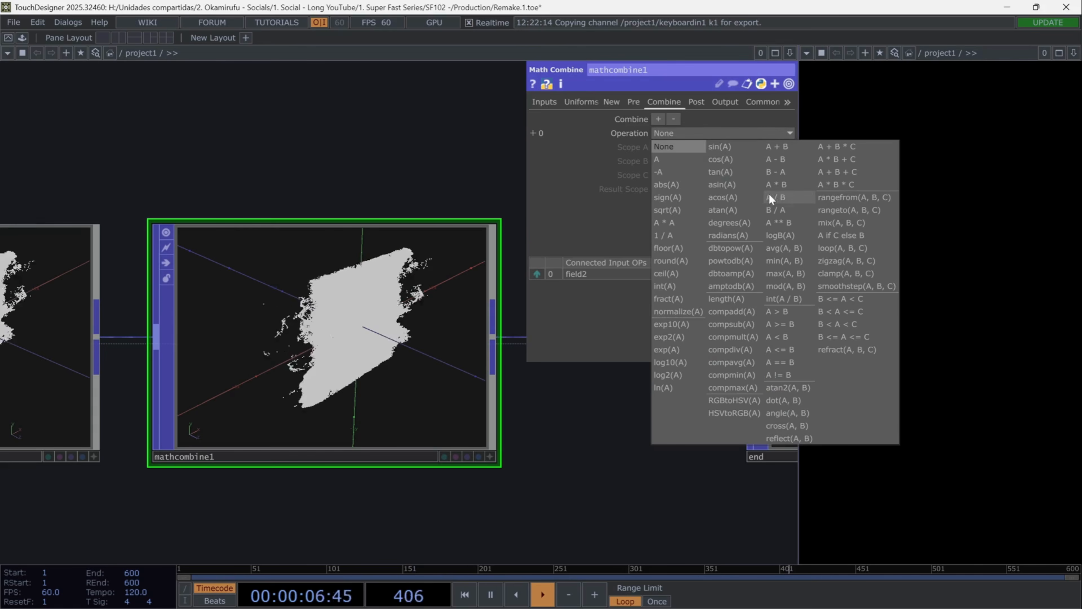
{"action": "left_click", "coordinate": [800, 247]}
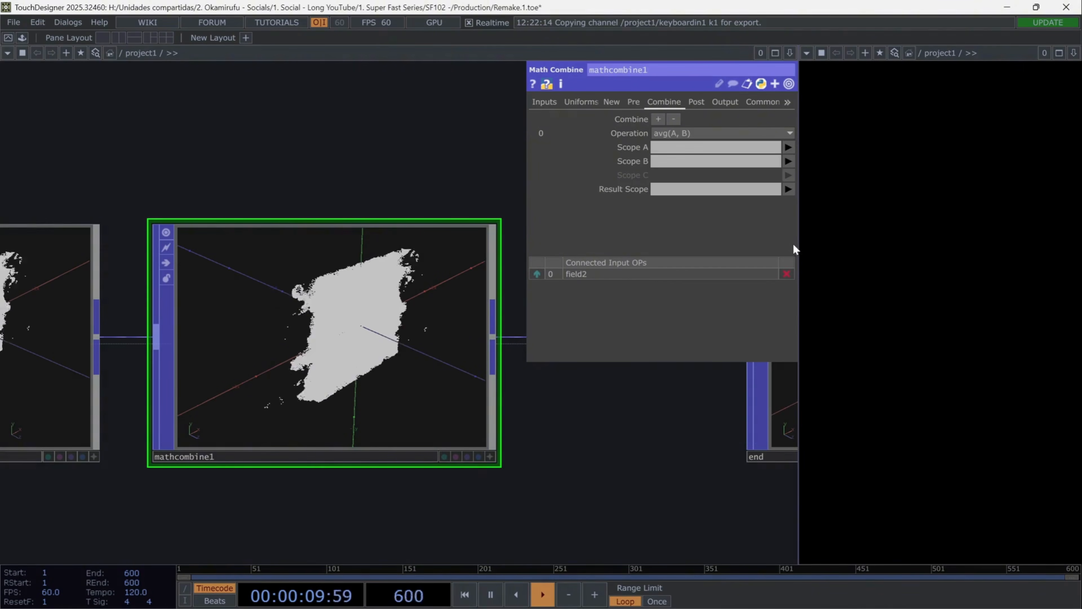
{"action": "left_click", "coordinate": [788, 147]}
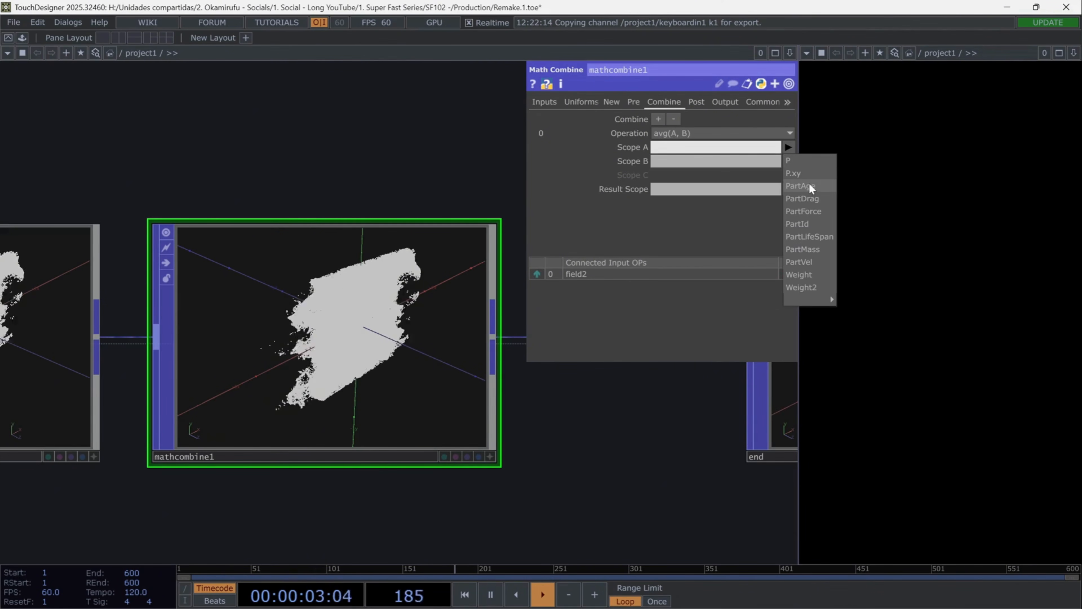
{"action": "left_click", "coordinate": [812, 274]}
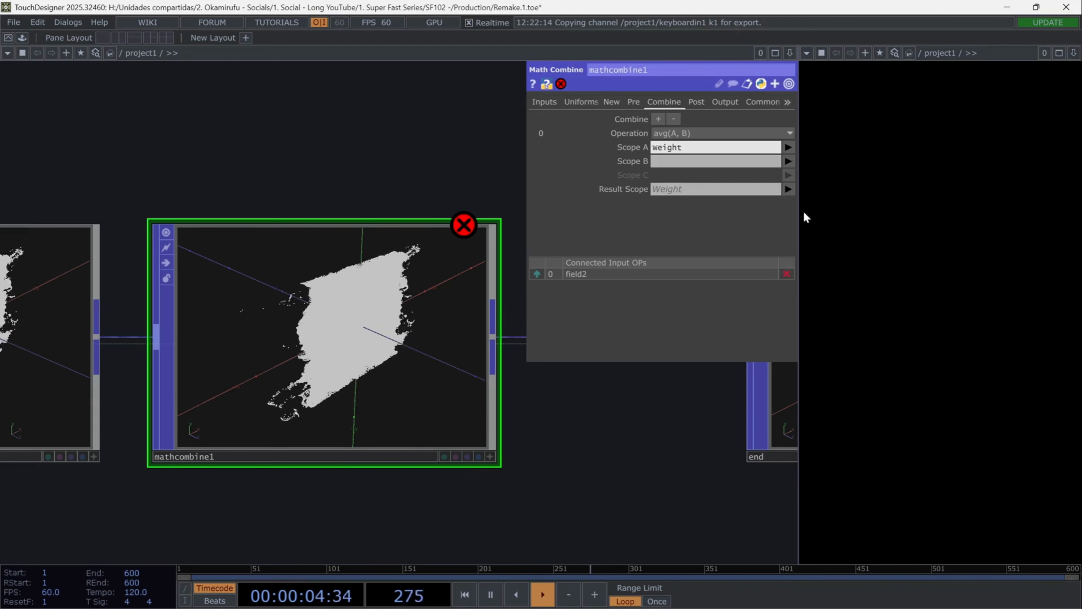
{"action": "left_click", "coordinate": [789, 161]}
{"action": "left_click", "coordinate": [801, 301]}
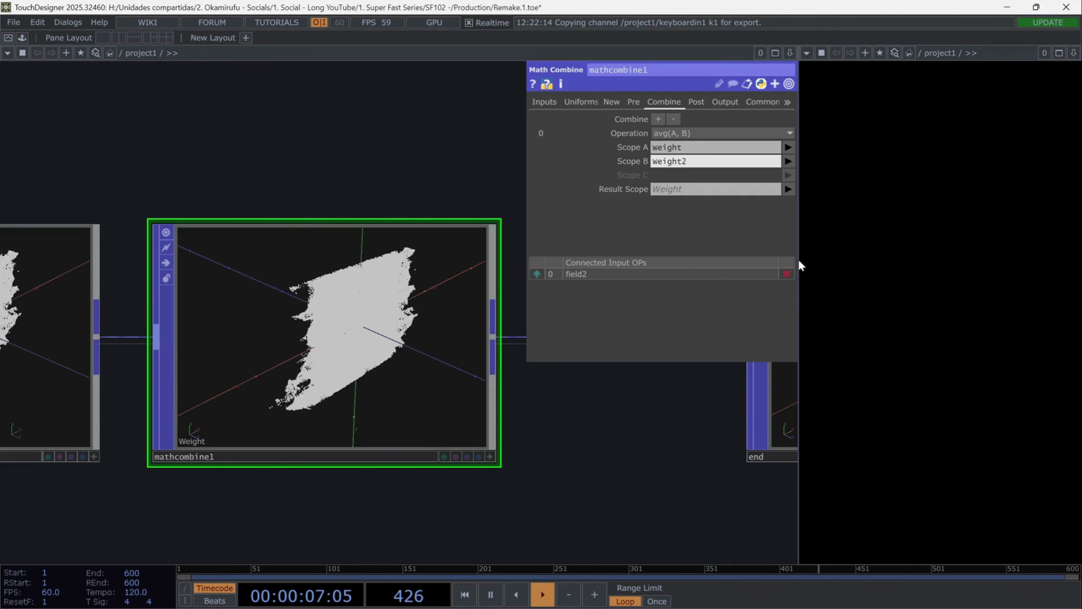
{"action": "left_click", "coordinate": [708, 190]}
{"action": "type", "text": "w"}
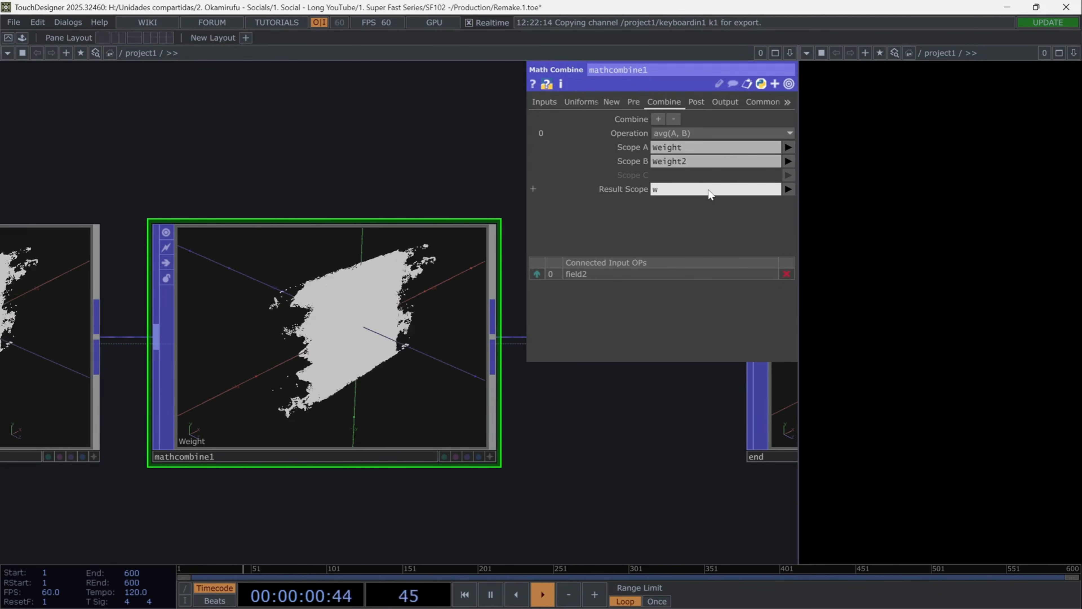
{"action": "type", "text": "_last"}
{"action": "key", "text": "Return"}
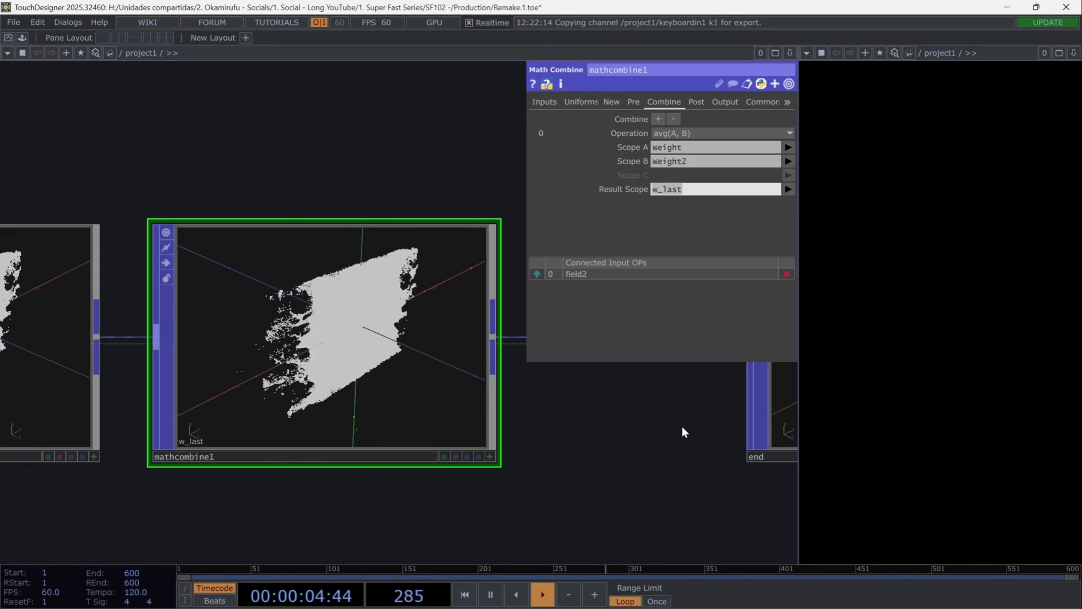
- Add a second combine operation to mathcombine1, A * B, with Scope A P and Scope B w_last
{"action": "left_click", "coordinate": [658, 120]}
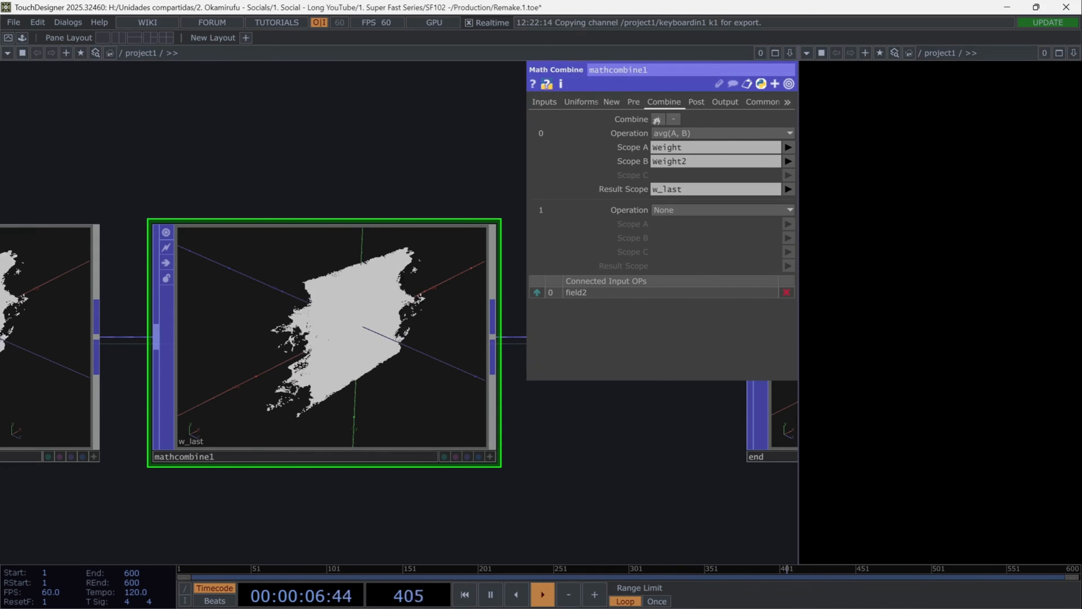
{"action": "left_click", "coordinate": [669, 210]}
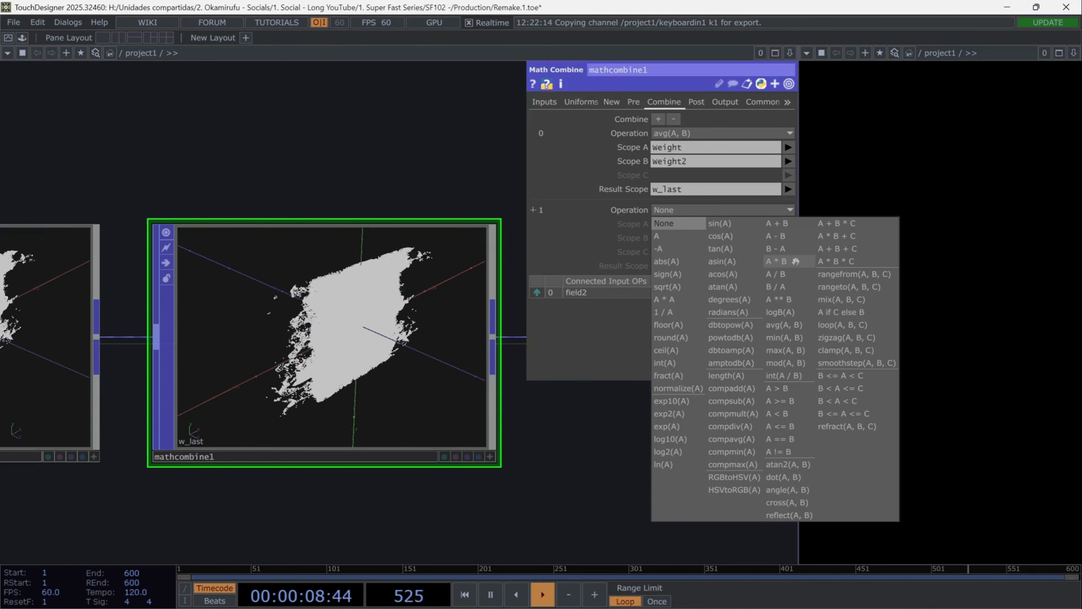
{"action": "left_click", "coordinate": [795, 261]}
{"action": "left_click", "coordinate": [789, 224]}
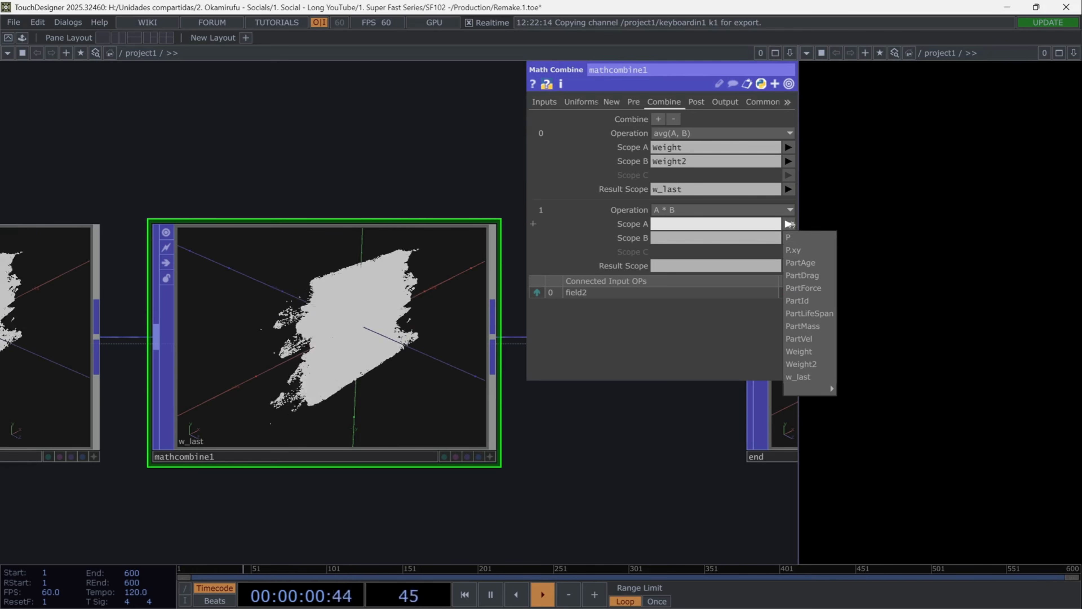
{"action": "left_click", "coordinate": [804, 241]}
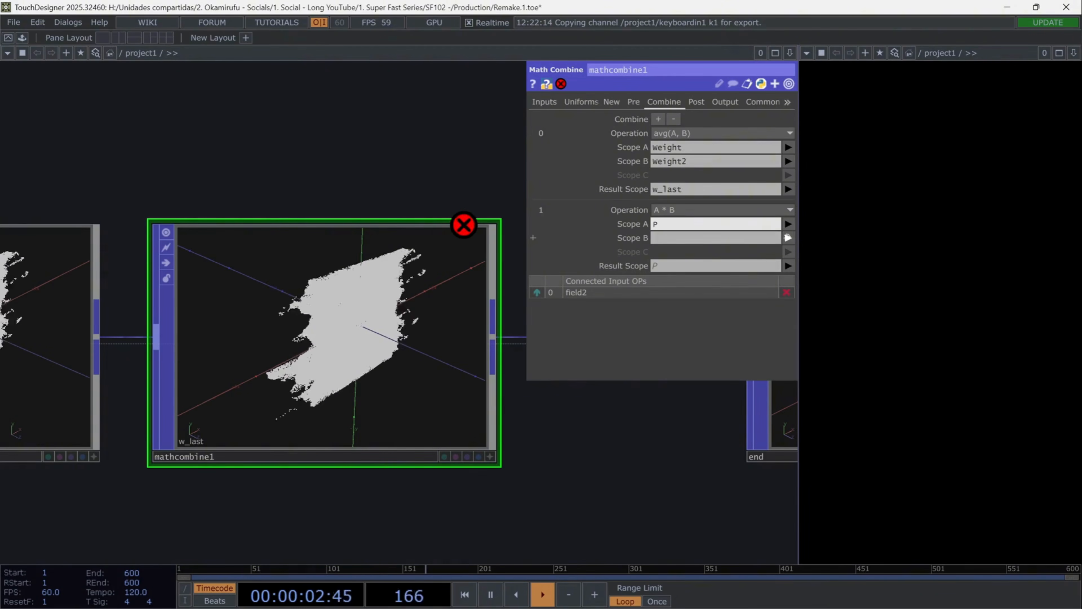
{"action": "left_click", "coordinate": [788, 238]}
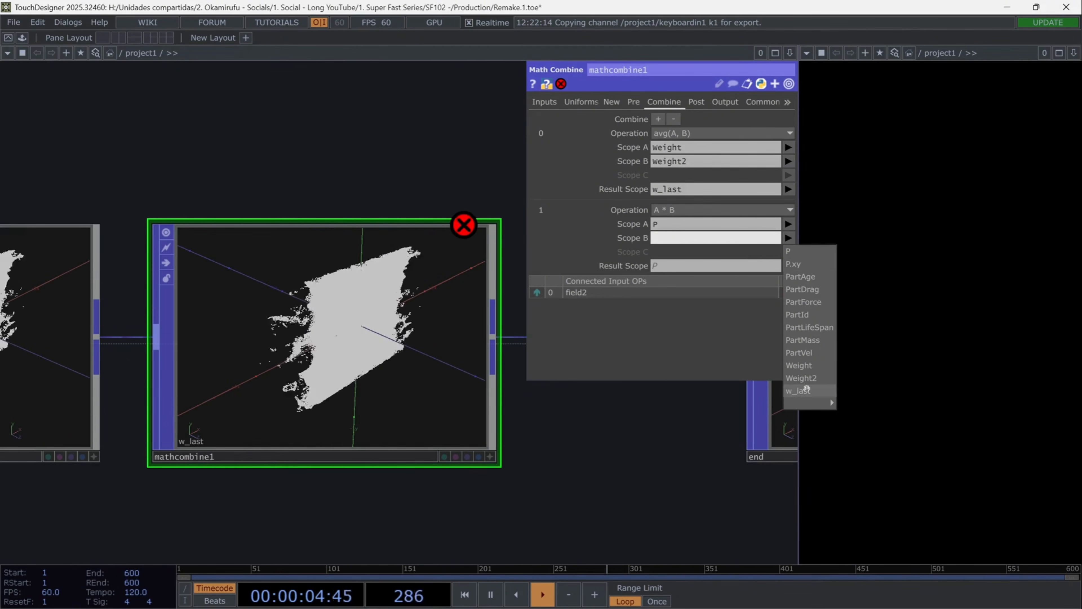
{"action": "left_click", "coordinate": [807, 391]}
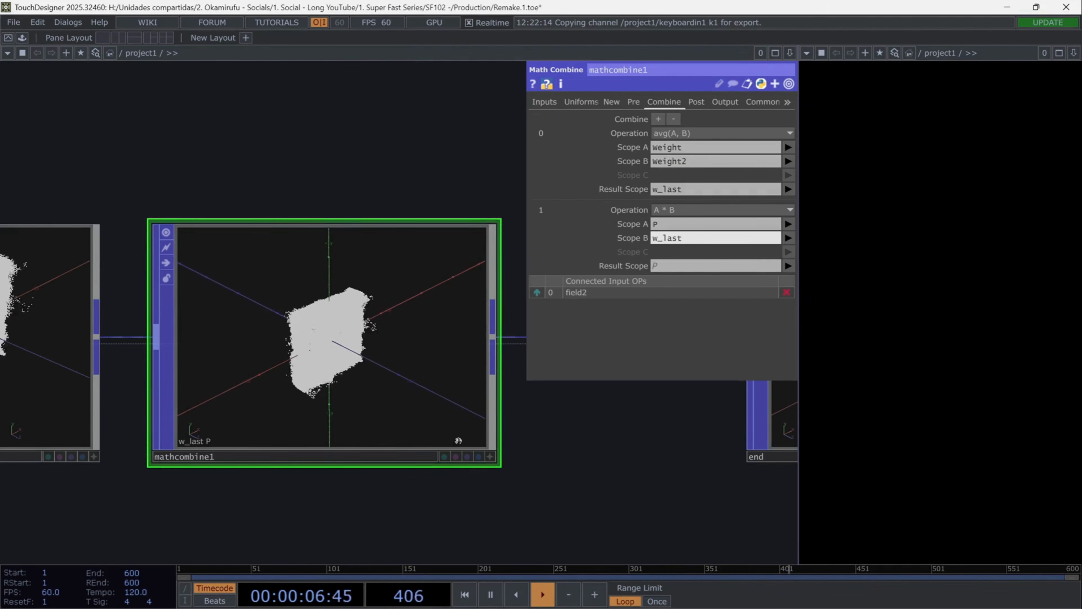
- Examine the combined particle shape in mathcombine1's viewer from different angles and look over the surrounding network
{"action": "left_click", "coordinate": [492, 455]}
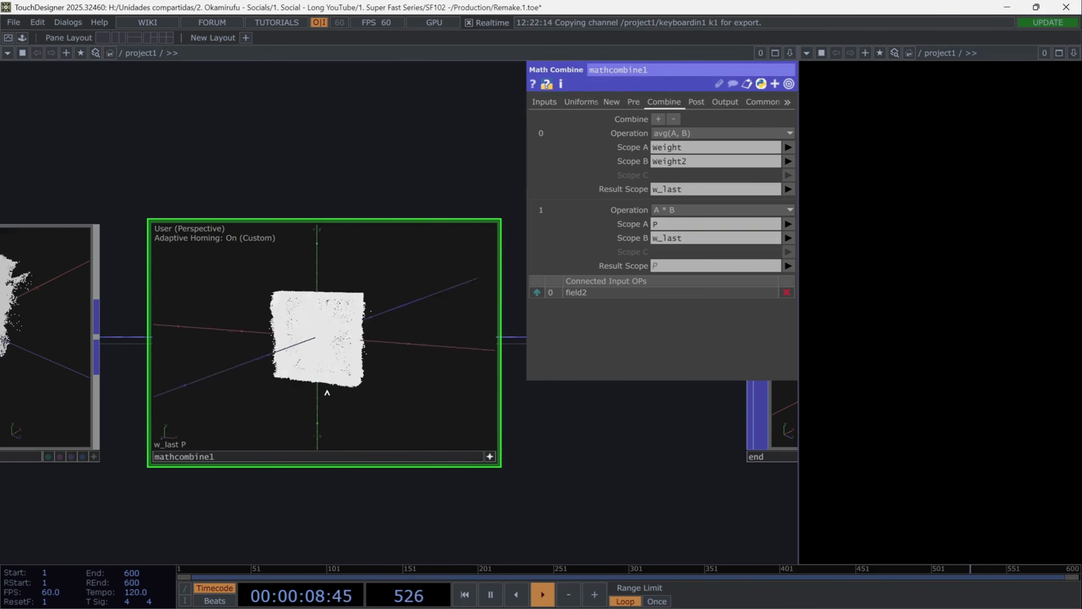
{"action": "left_click_drag", "start_coordinate": [272, 389], "coordinate": [298, 314]}
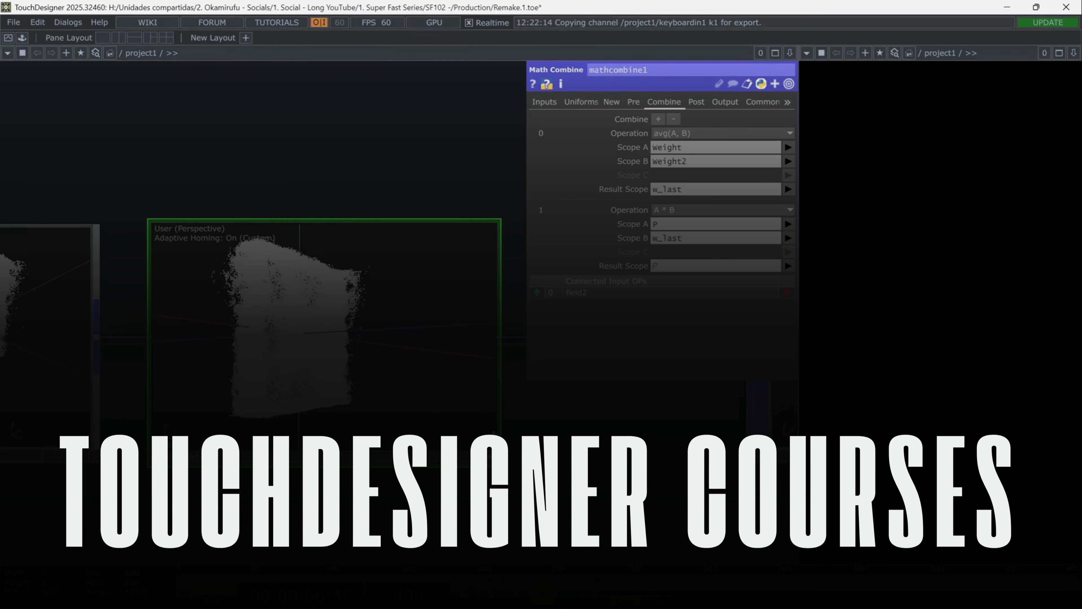
{"action": "left_click", "coordinate": [494, 458]}
{"action": "scroll", "coordinate": [497, 458], "scroll_direction": "down", "scroll_amount": 5}
{"action": "mouse_move", "coordinate": [496, 477]}
{"action": "left_mouse_down"}
{"action": "mouse_move", "coordinate": [290, 490]}
{"action": "mouse_move", "coordinate": [485, 494]}
{"action": "left_mouse_up"}
{"action": "scroll", "coordinate": [290, 490], "scroll_direction": "down", "scroll_amount": 2}
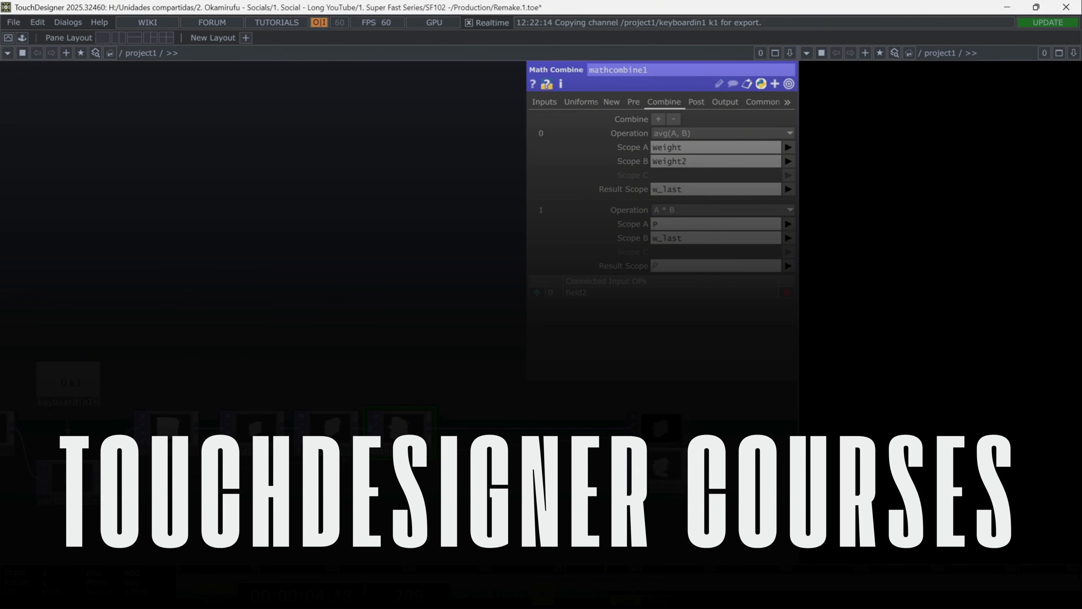
{"action": "left_click_drag", "start_coordinate": [338, 488], "coordinate": [419, 477]}
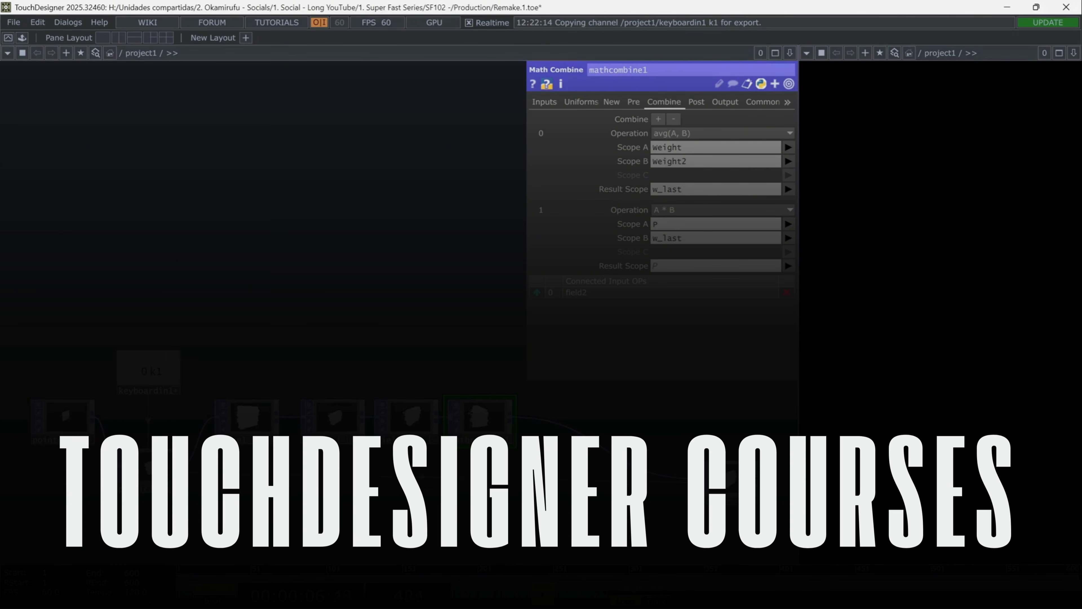
{"action": "mouse_move", "coordinate": [549, 503]}
{"action": "left_mouse_down"}
{"action": "mouse_move", "coordinate": [304, 488]}
{"action": "mouse_move", "coordinate": [549, 505]}
{"action": "left_mouse_up"}
- Insert a Noise POP on the wire between mathcombine1 and the end null
{"action": "scroll", "coordinate": [599, 460], "scroll_direction": "up", "scroll_amount": 3}
{"action": "scroll", "coordinate": [598, 460], "scroll_direction": "up", "scroll_amount": 1}
{"action": "left_click_drag", "start_coordinate": [565, 426], "coordinate": [432, 452]}
{"action": "right_click", "coordinate": [444, 420]}
{"action": "left_click", "coordinate": [456, 406]}
{"action": "type", "text": "noise"}
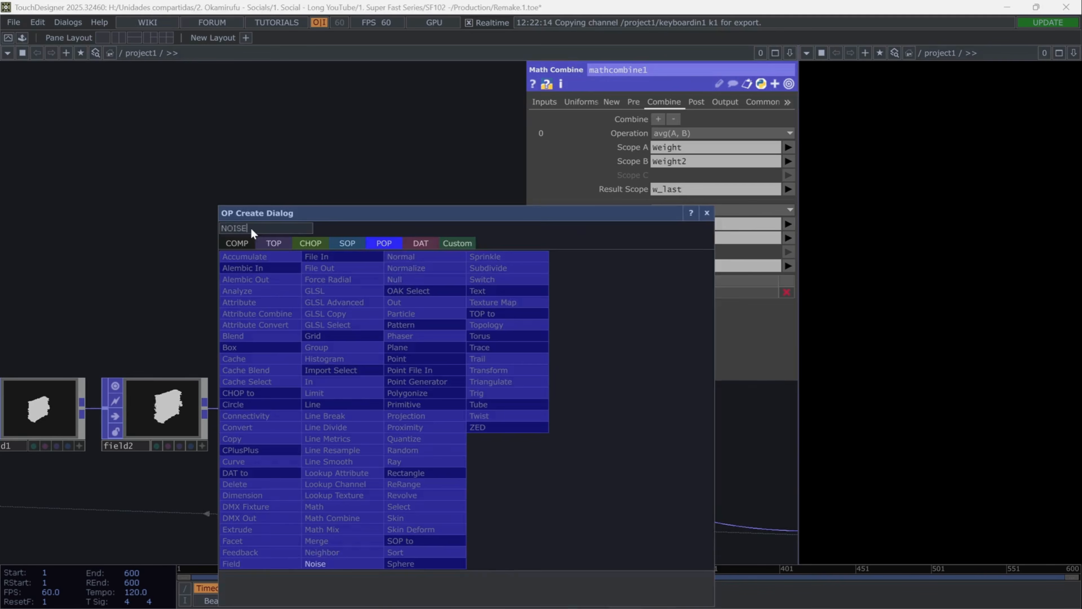
{"action": "key", "text": "Return"}
{"action": "left_click", "coordinate": [441, 416]}
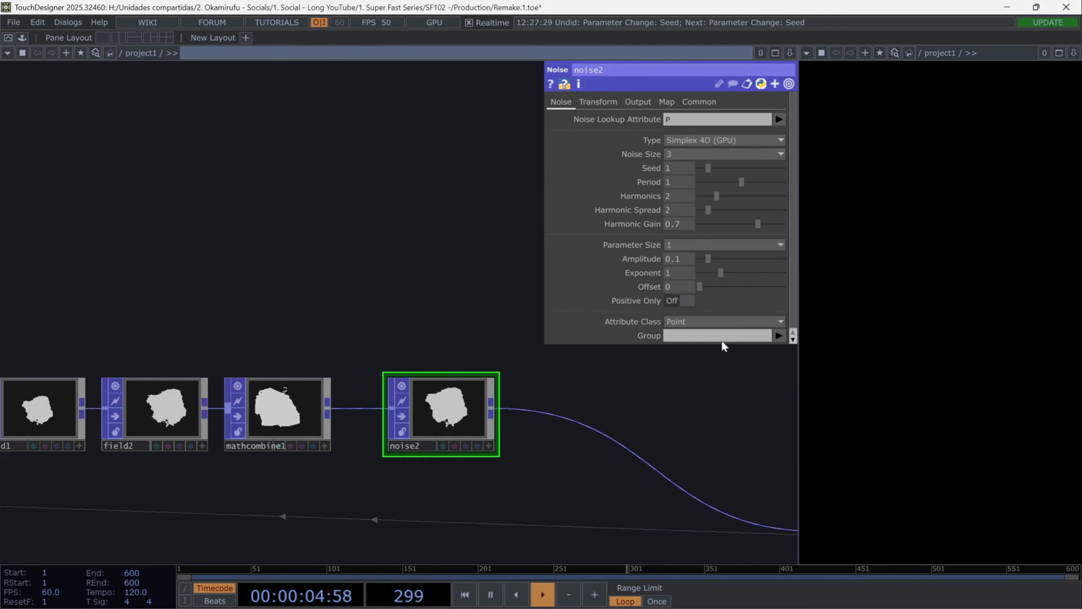
- Set noise2's Seed, Harmonics, Harmonic Spread and Harmonic Gain to 0, Period to 4 and Amplitude to 0.049
{"action": "left_click", "coordinate": [677, 168]}
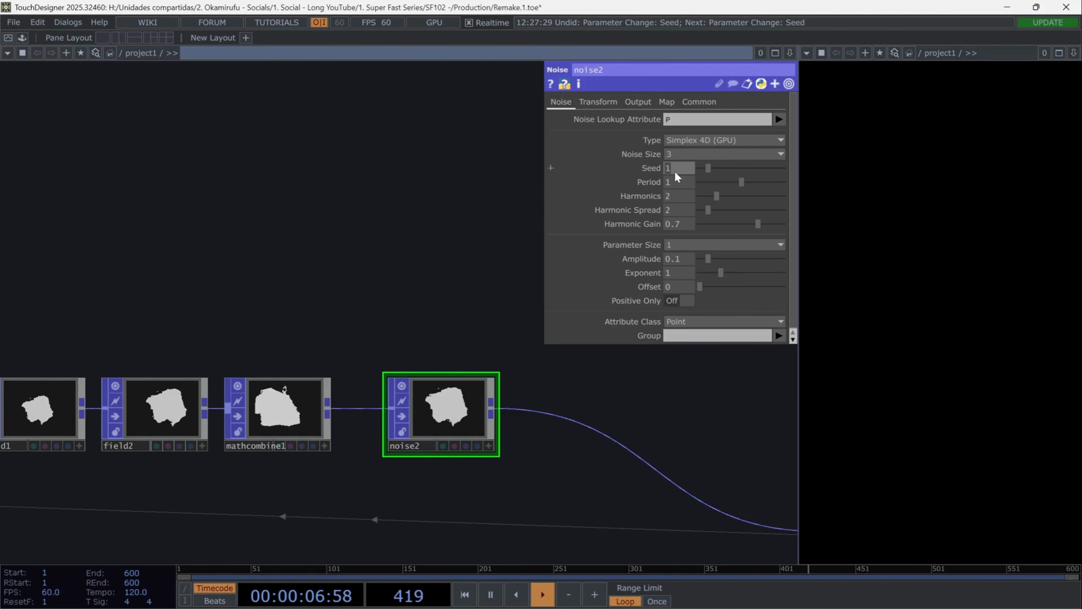
{"action": "left_click_drag", "start_coordinate": [707, 169], "coordinate": [647, 195]}
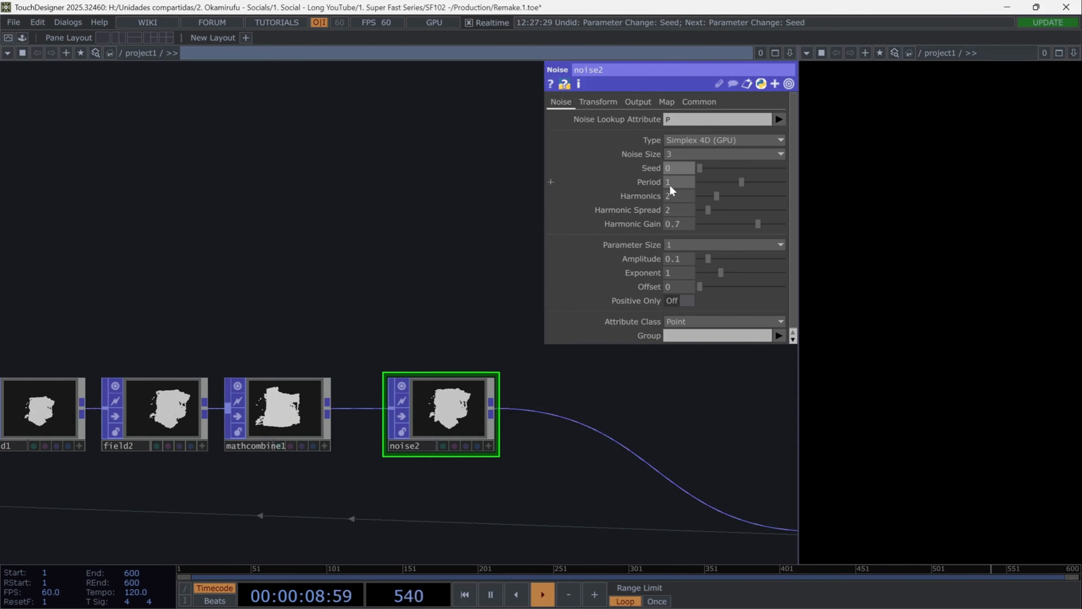
{"action": "middle_click_drag", "start_coordinate": [649, 182], "coordinate": [664, 182]}
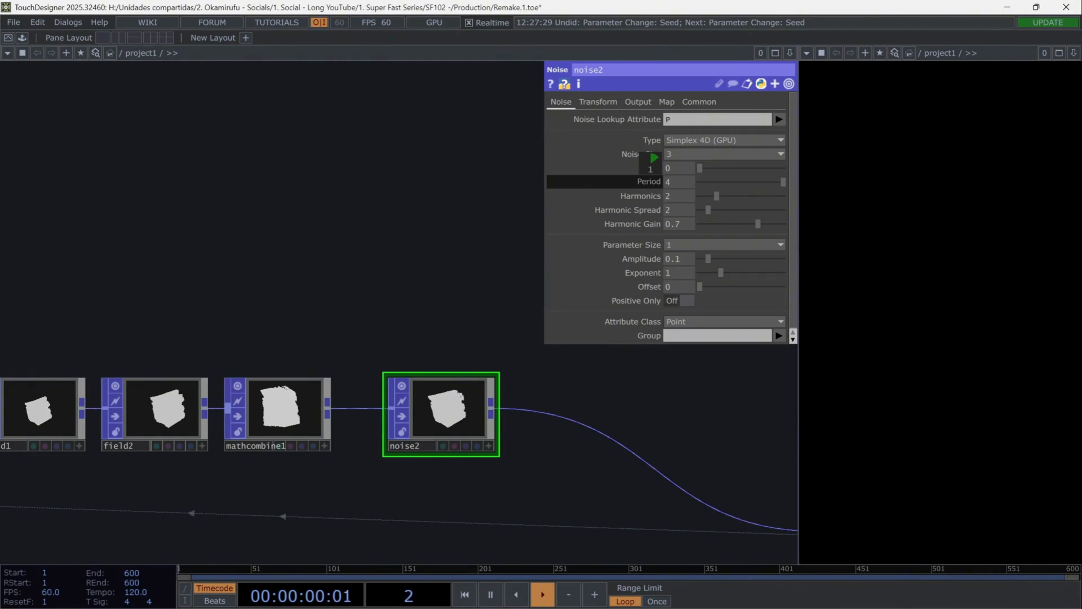
{"action": "middle_click_drag", "start_coordinate": [664, 181], "coordinate": [684, 204]}
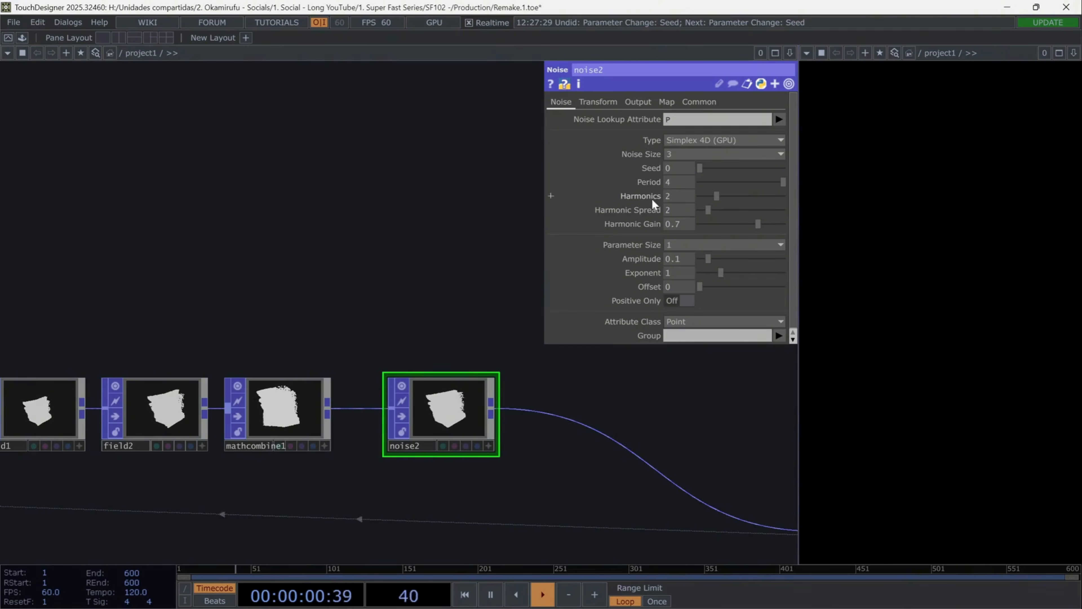
{"action": "left_click_drag", "start_coordinate": [716, 196], "coordinate": [686, 202]}
{"action": "left_click_drag", "start_coordinate": [708, 210], "coordinate": [687, 219]}
{"action": "left_click_drag", "start_coordinate": [718, 224], "coordinate": [665, 237]}
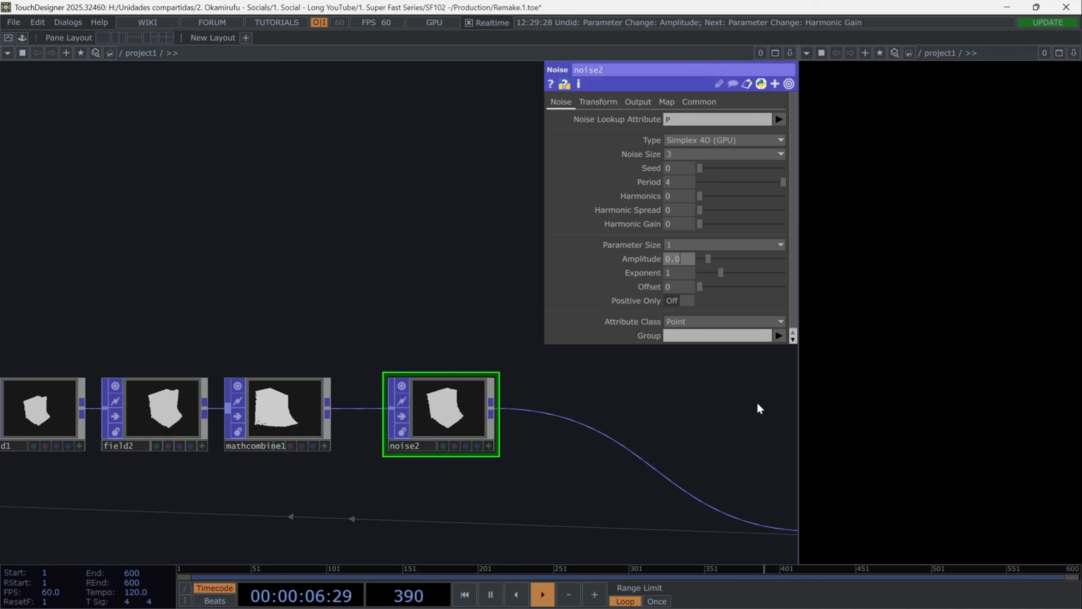
{"action": "type", "text": "49"}
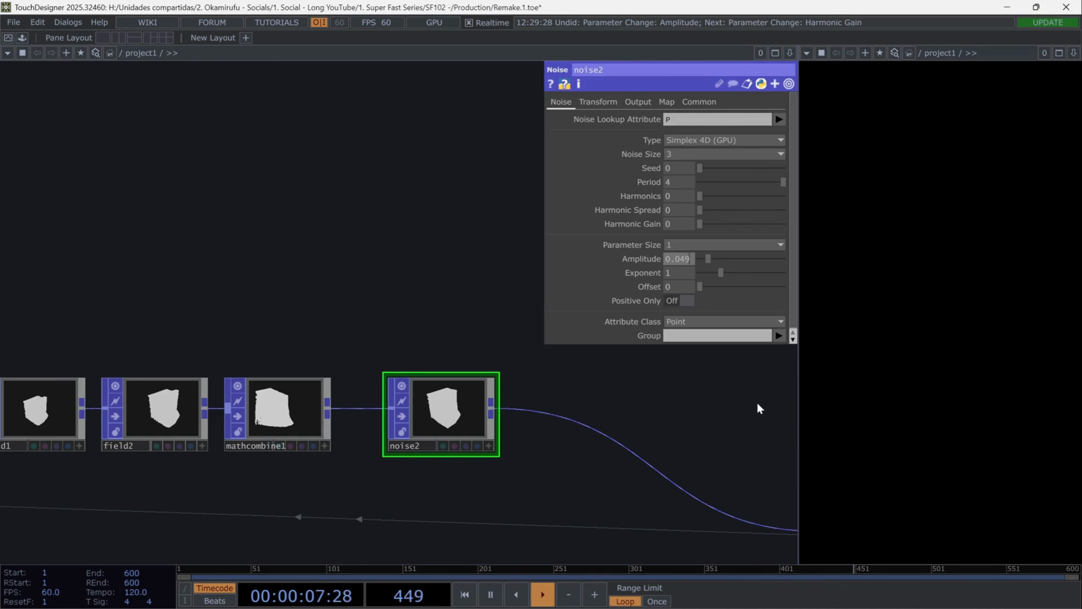
- Drive noise2's Translate 4D with the expression absTime.seconds and set its Combine Attribute Scope to P.y
{"action": "left_click", "coordinate": [612, 103]}
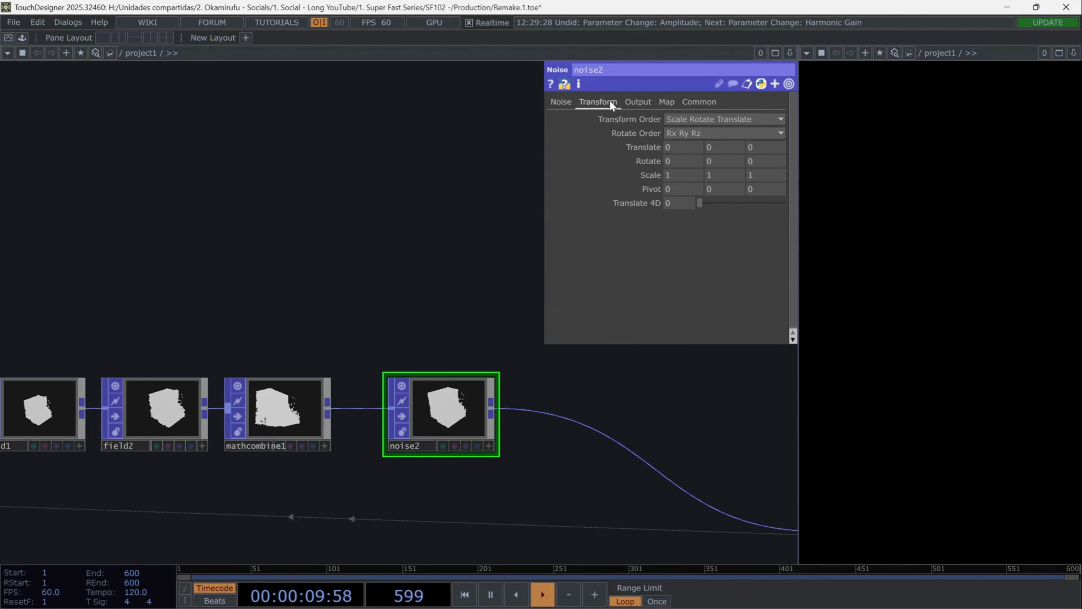
{"action": "left_click", "coordinate": [649, 205]}
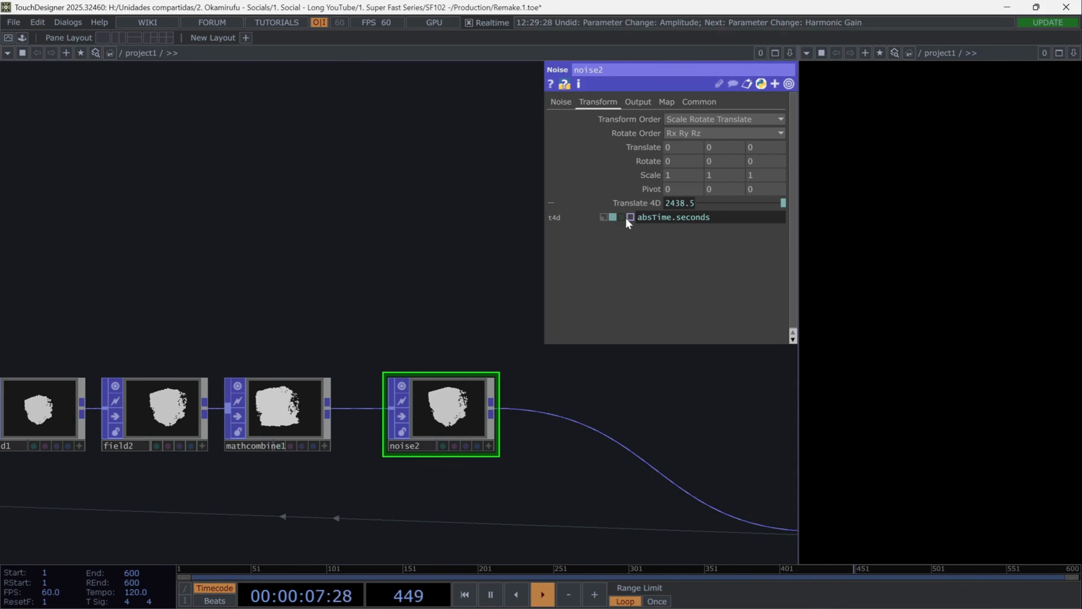
{"action": "left_click", "coordinate": [637, 103]}
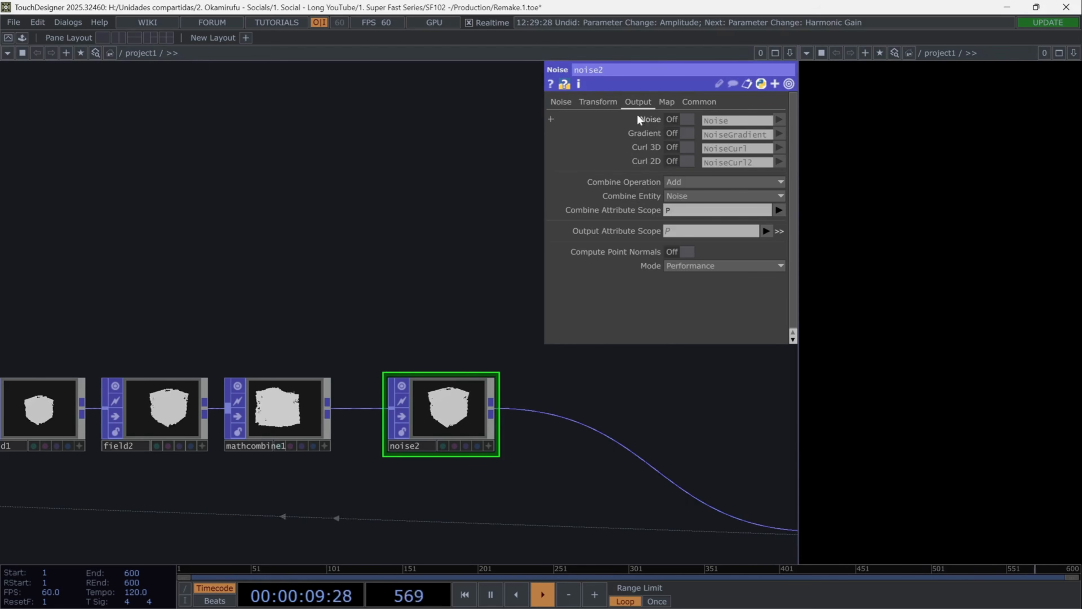
{"action": "left_click", "coordinate": [689, 213]}
{"action": "type", "text": "."}
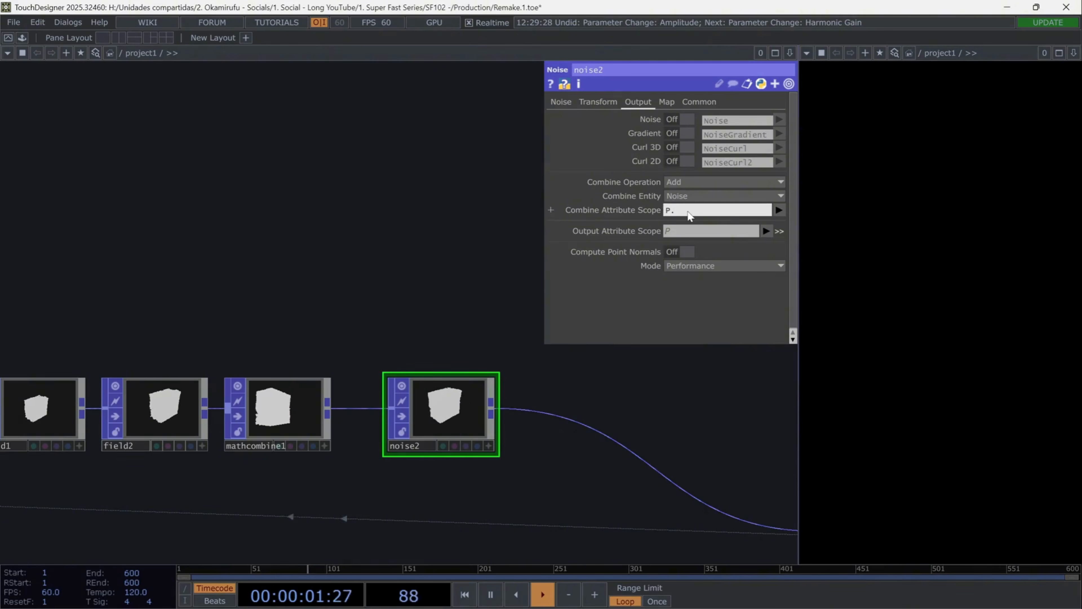
{"action": "type", "text": "y"}
{"action": "key", "text": "Return"}
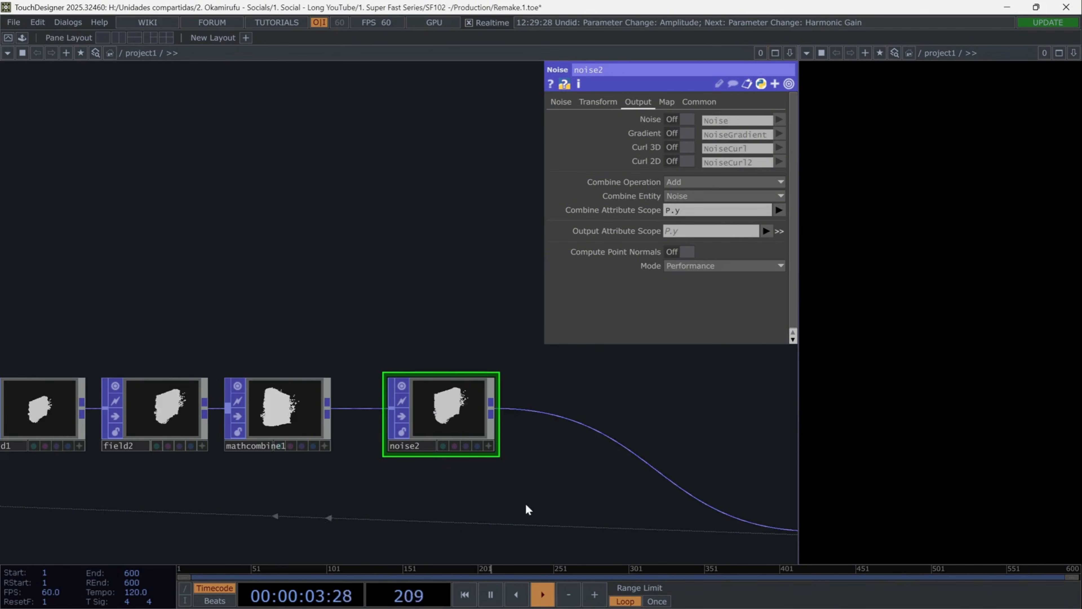
- Examine the noise-displaced particles in noise2's viewer from another angle
{"action": "scroll", "coordinate": [495, 507], "scroll_direction": "up", "scroll_amount": 5}
{"action": "left_click_drag", "start_coordinate": [527, 380], "coordinate": [481, 407]}
{"action": "left_click", "coordinate": [477, 379]}
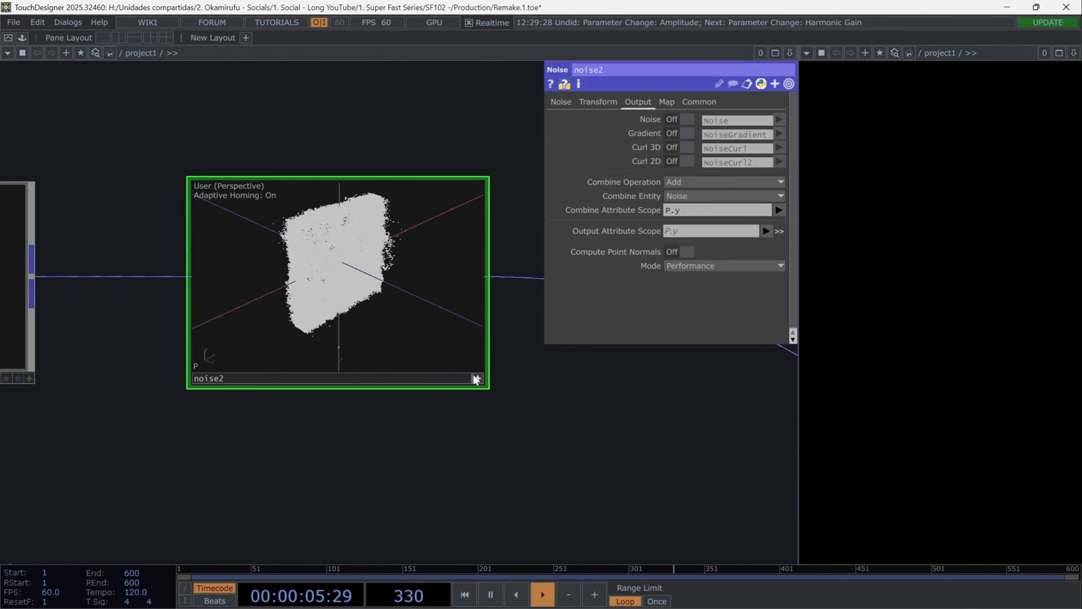
{"action": "mouse_move", "coordinate": [407, 322]}
{"action": "left_mouse_down"}
{"action": "mouse_move", "coordinate": [369, 299]}
{"action": "mouse_move", "coordinate": [300, 326]}
{"action": "mouse_move", "coordinate": [356, 281]}
{"action": "mouse_move", "coordinate": [407, 301]}
{"action": "left_mouse_up"}
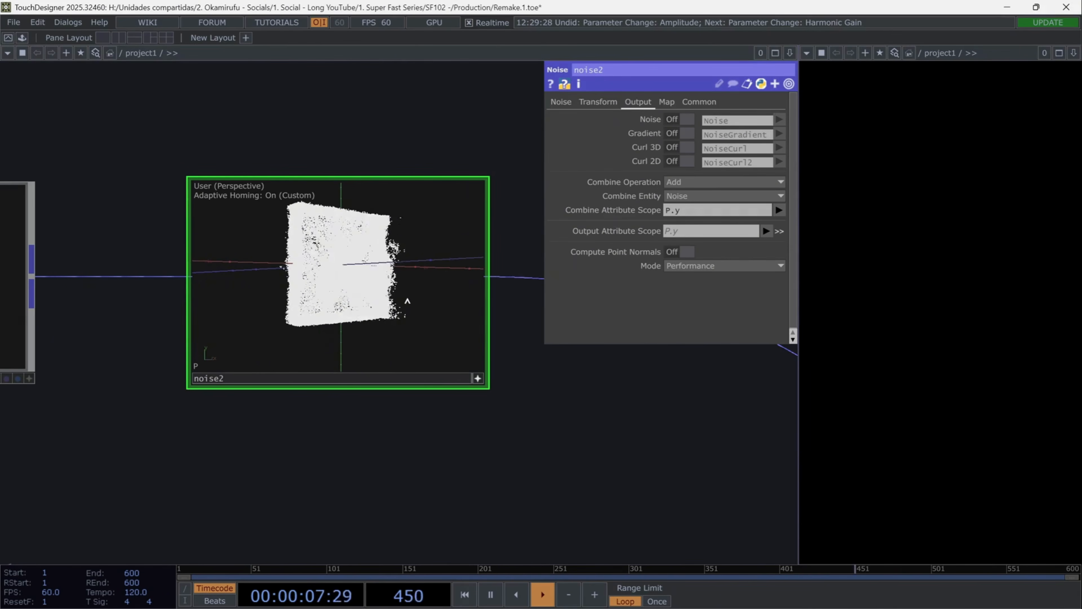
{"action": "left_click", "coordinate": [477, 379]}
- Insert a Math POP on the wire between noise2 and the end null
{"action": "scroll", "coordinate": [552, 426], "scroll_direction": "down", "scroll_amount": 4}
{"action": "left_click_drag", "start_coordinate": [565, 452], "coordinate": [313, 435]}
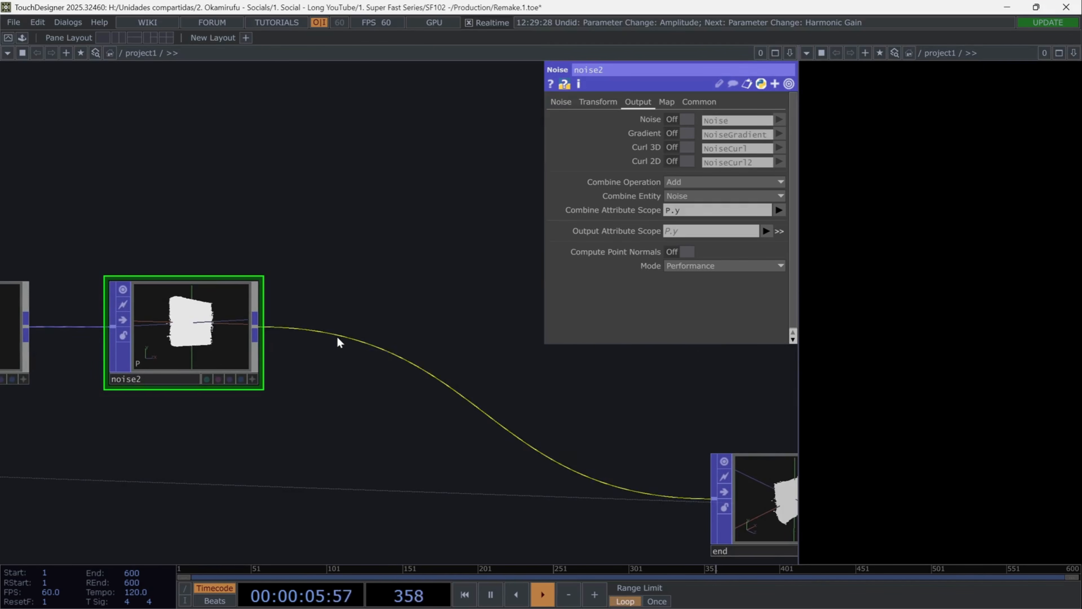
{"action": "right_click", "coordinate": [350, 322]}
{"action": "left_click", "coordinate": [357, 324]}
{"action": "type", "text": "m"}
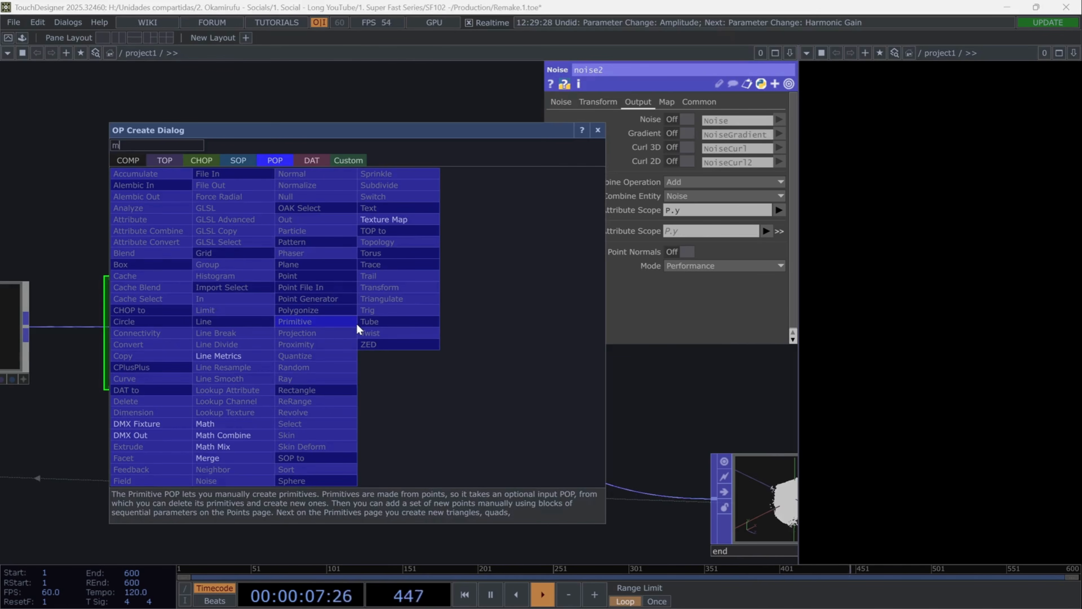
{"action": "type", "text": "a"}
{"action": "left_click", "coordinate": [240, 421]}
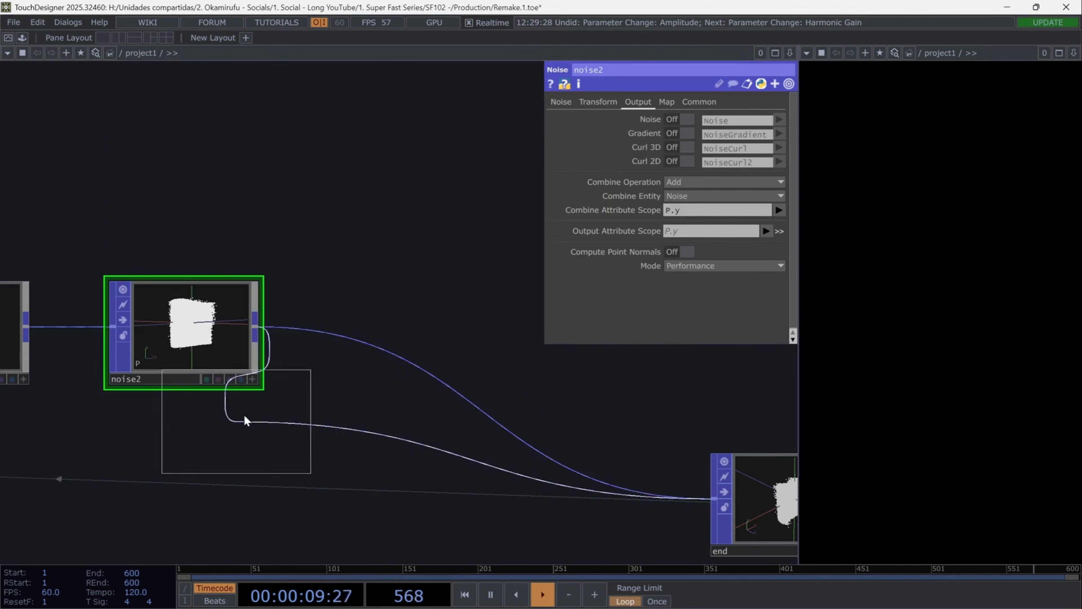
{"action": "left_click", "coordinate": [374, 335]}
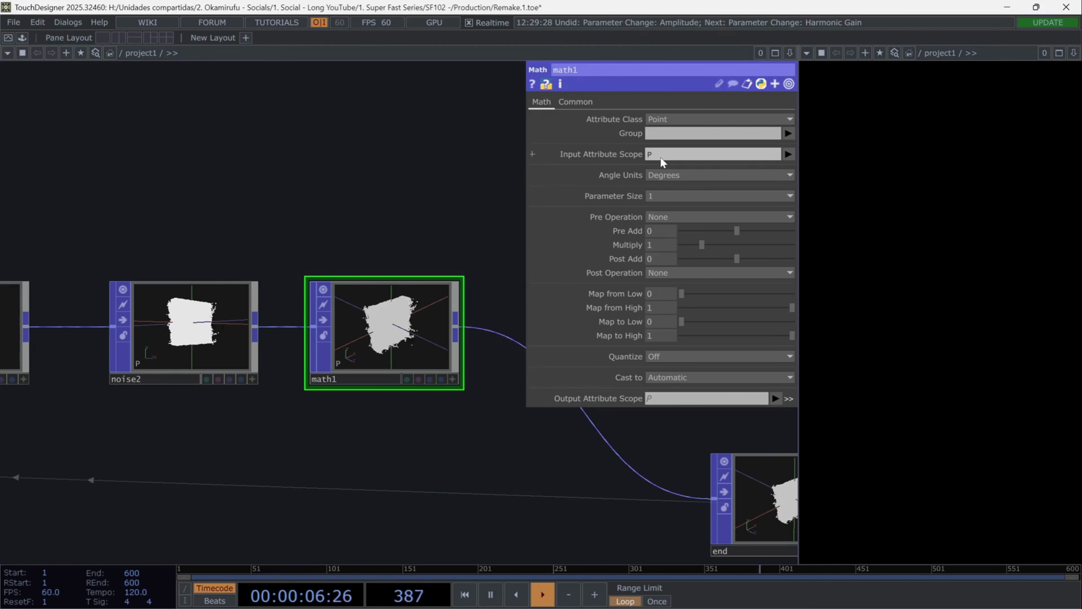
- Set math1's Input Attribute Scope to P.z, Multiply to 1.01 and Post Operation to abs(A)
{"action": "left_click", "coordinate": [660, 156]}
{"action": "type", "text": "."}
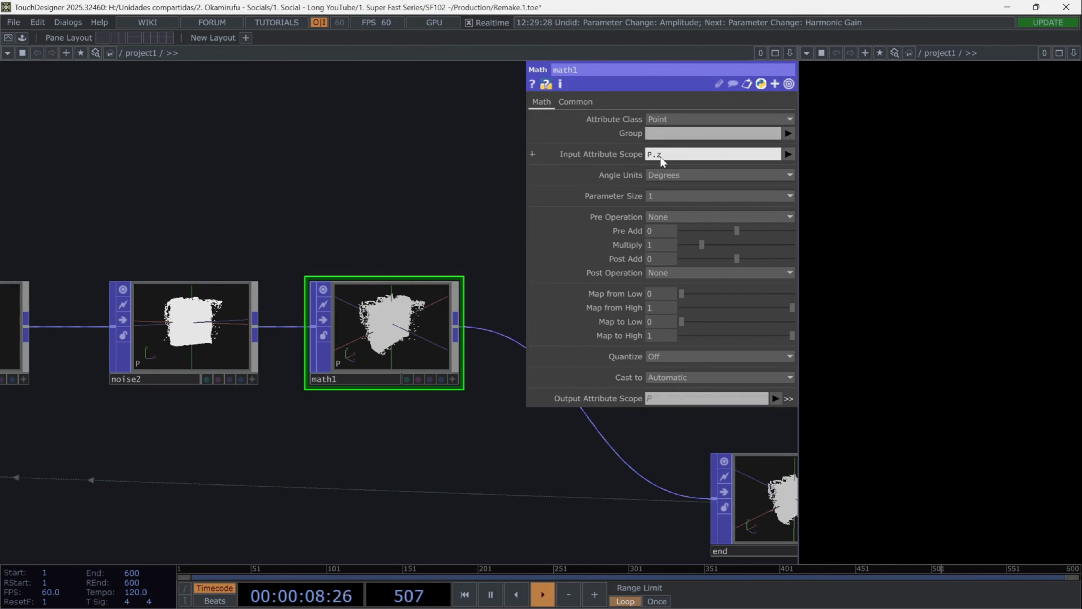
{"action": "type", "text": "z"}
{"action": "key", "text": "Return"}
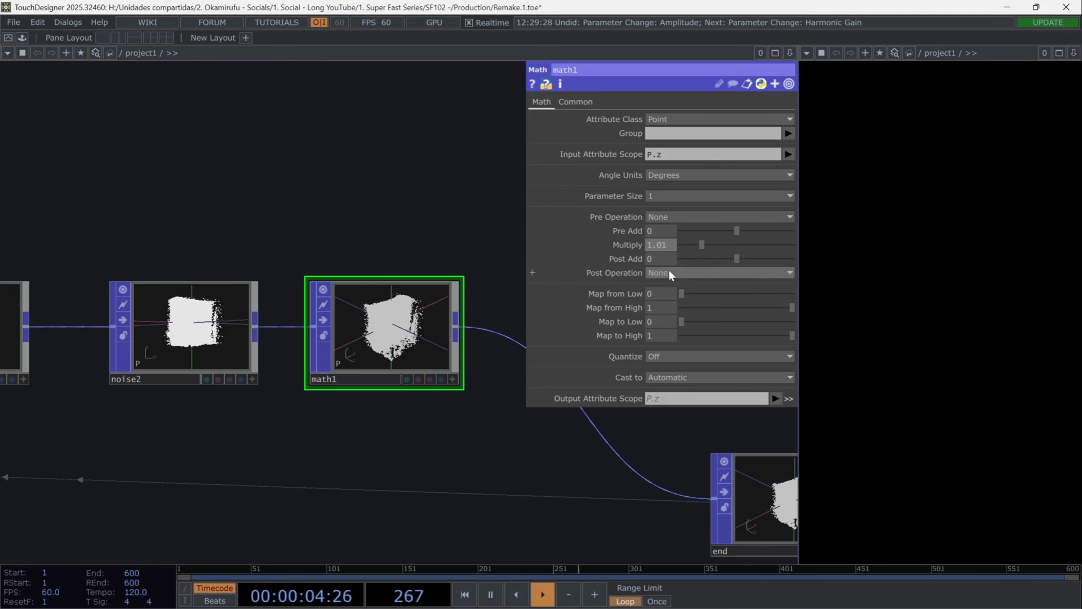
{"action": "left_click", "coordinate": [669, 269]}
{"action": "left_click", "coordinate": [672, 303]}
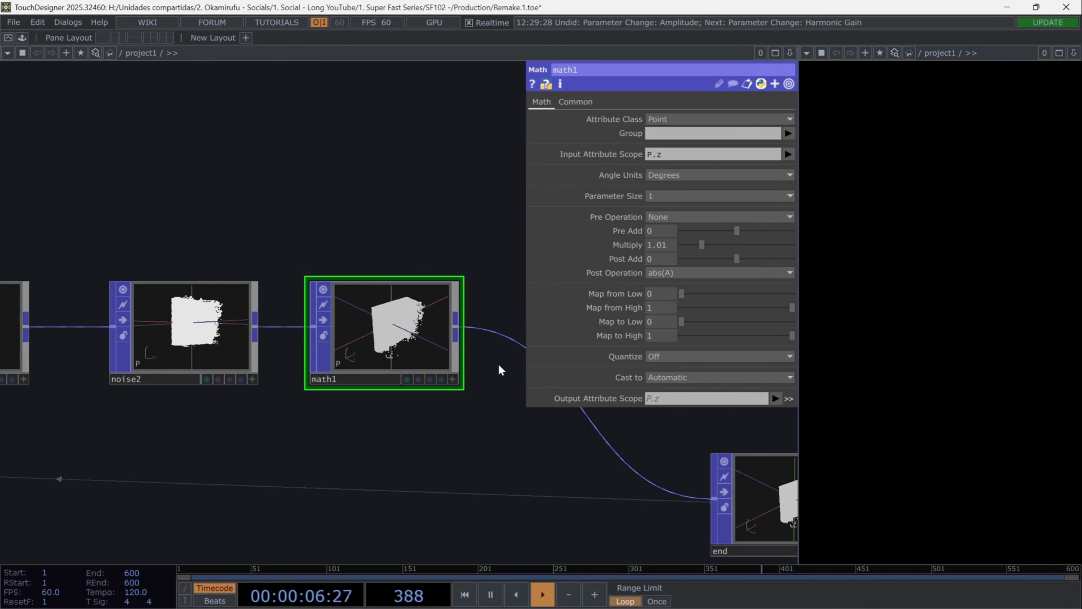
- Check the mirrored particle shape in math1's viewer, and add a Transform POP after the end null
{"action": "scroll", "coordinate": [496, 387], "scroll_direction": "up", "scroll_amount": 6}
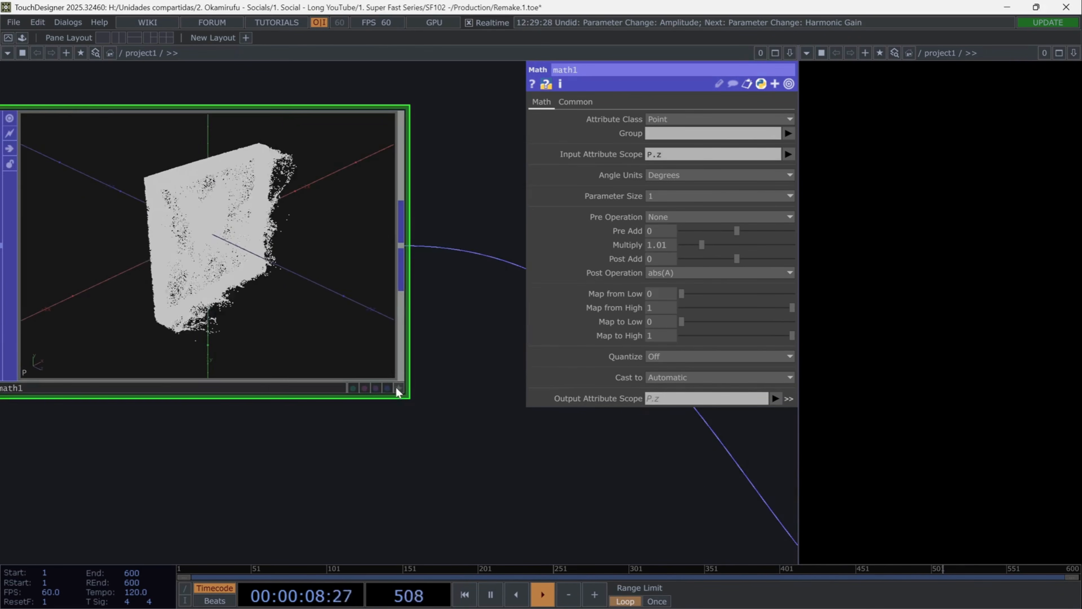
{"action": "left_click_drag", "start_coordinate": [315, 310], "coordinate": [315, 286]}
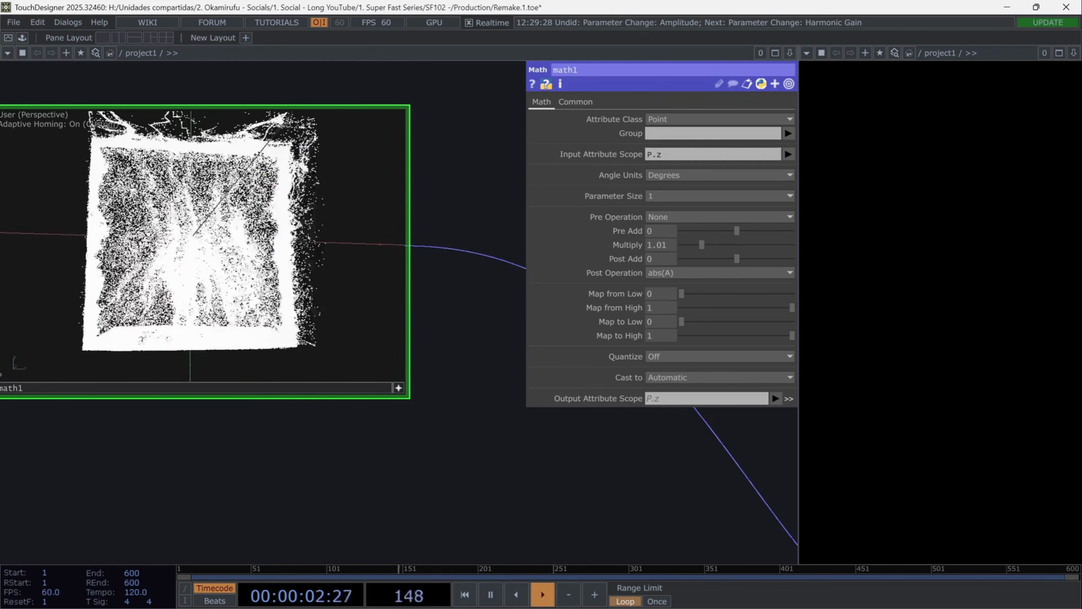
{"action": "scroll", "coordinate": [398, 458], "scroll_direction": "down", "scroll_amount": 3}
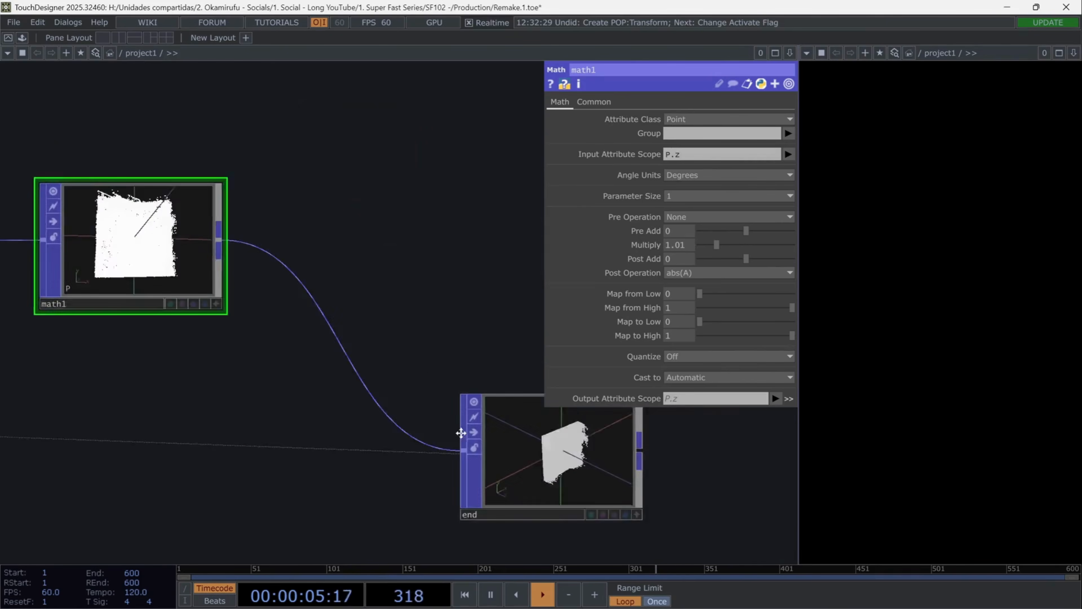
{"action": "scroll", "coordinate": [229, 362], "scroll_direction": "up", "scroll_amount": 2}
{"action": "left_click_drag", "start_coordinate": [229, 362], "coordinate": [204, 352]}
{"action": "key", "text": "Tab"}
{"action": "type", "text": "tra"}
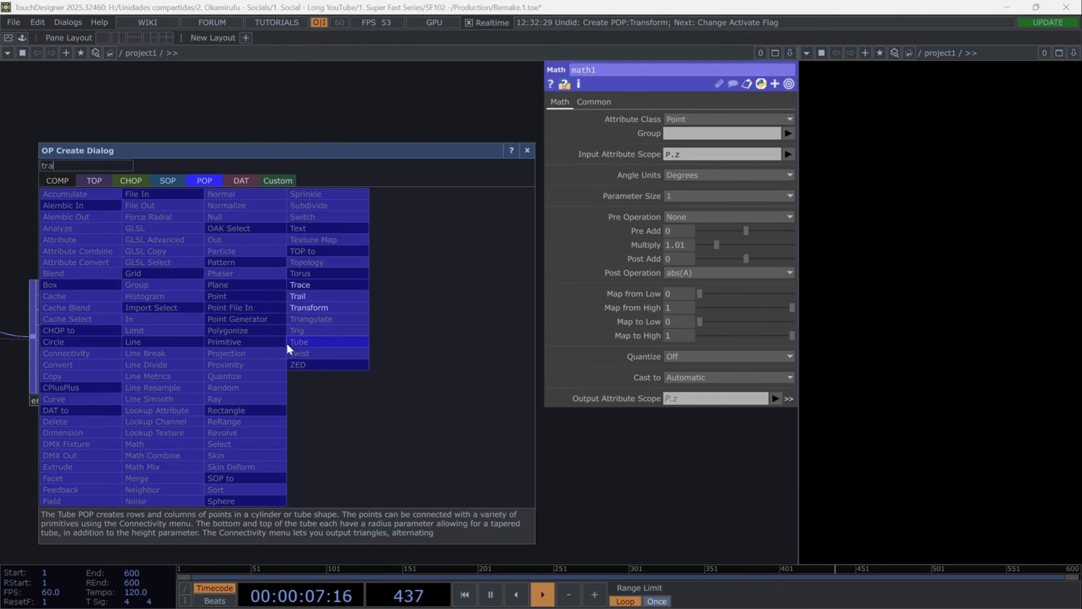
{"action": "left_click", "coordinate": [315, 312]}
{"action": "left_click", "coordinate": [377, 341]}
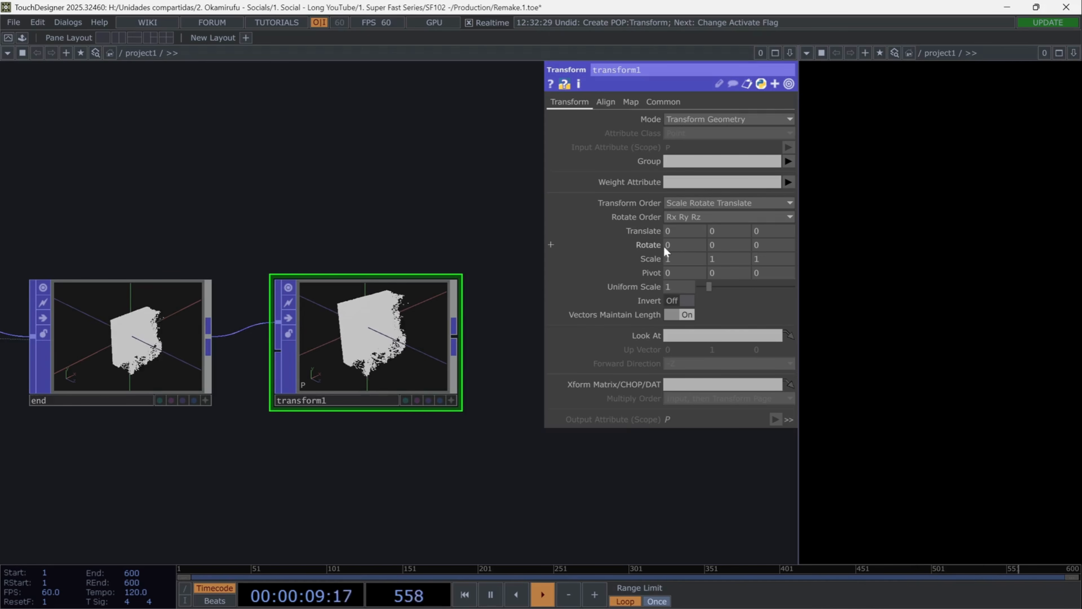
- Set transform1's Translate X and Y to 0.5
{"action": "left_click", "coordinate": [683, 232]}
{"action": "type", "text": "0.5"}
{"action": "left_click", "coordinate": [724, 232]}
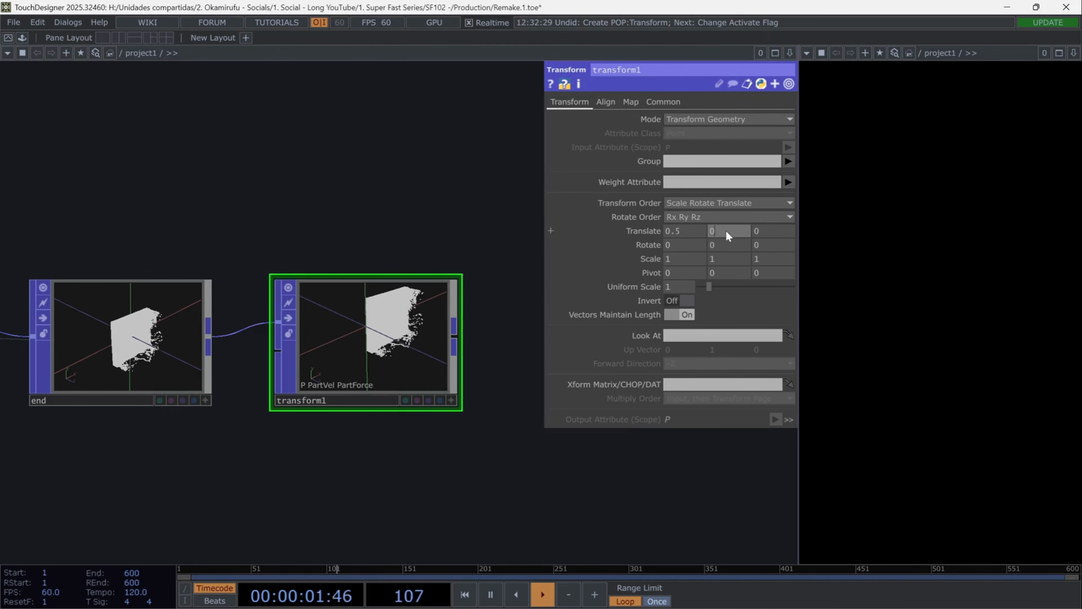
{"action": "type", "text": "0.5"}
- Add a Lookup Texture POP connected to transform1's output
{"action": "left_click_drag", "start_coordinate": [364, 467], "coordinate": [207, 446]}
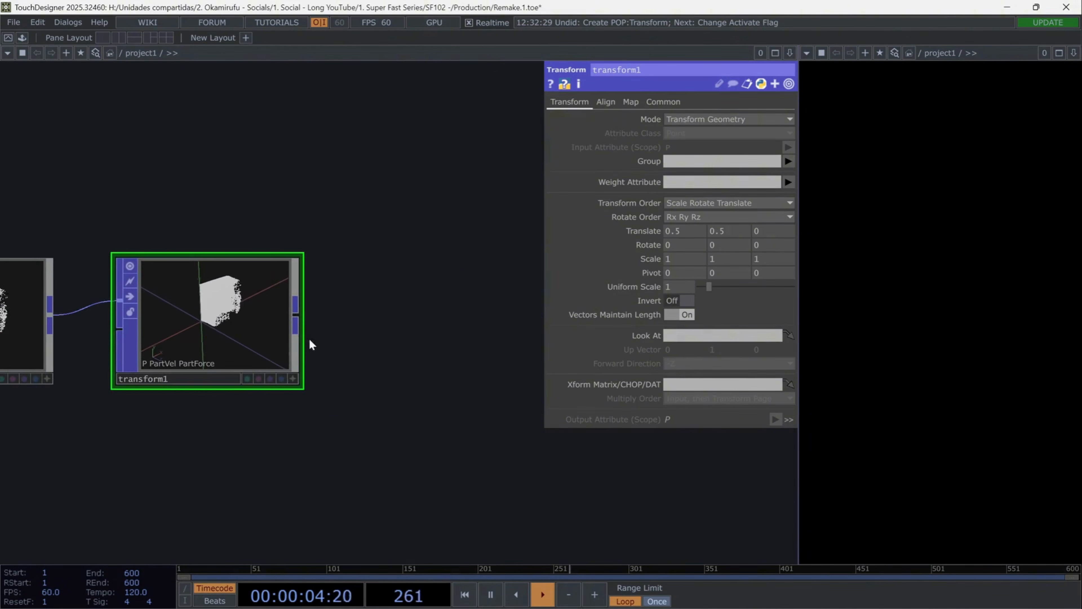
{"action": "left_click", "coordinate": [297, 315]}
{"action": "left_click", "coordinate": [387, 327]}
{"action": "type", "text": "loo"}
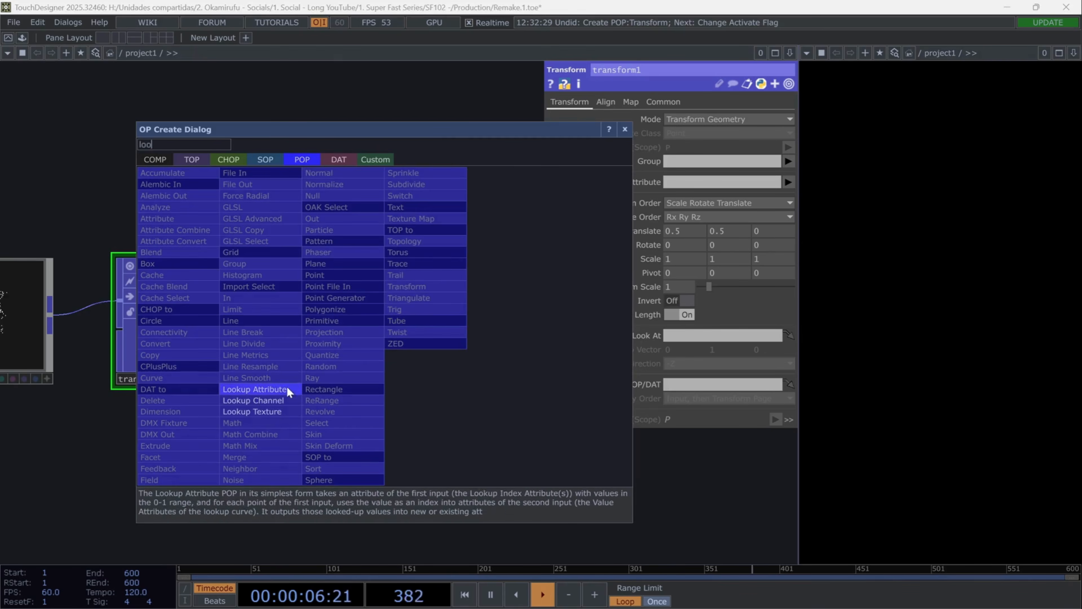
{"action": "left_click", "coordinate": [283, 412]}
- Create a Ramp TOP and place it below lookuptex1
{"action": "left_click_drag", "start_coordinate": [387, 442], "coordinate": [240, 406]}
{"action": "key", "text": "Tab"}
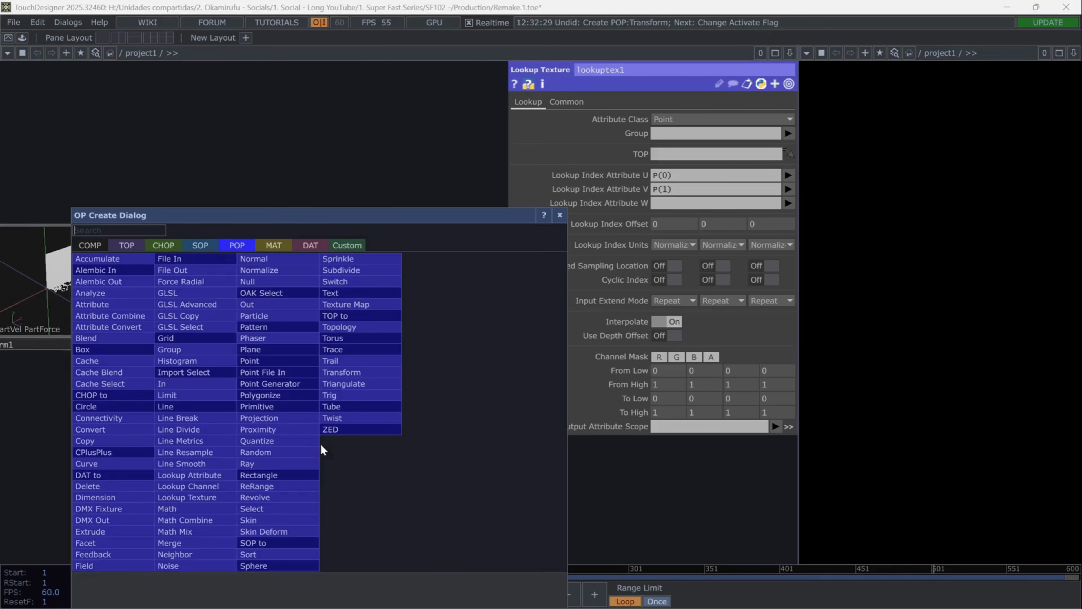
{"action": "type", "text": "ram"}
{"action": "left_click", "coordinate": [133, 253]}
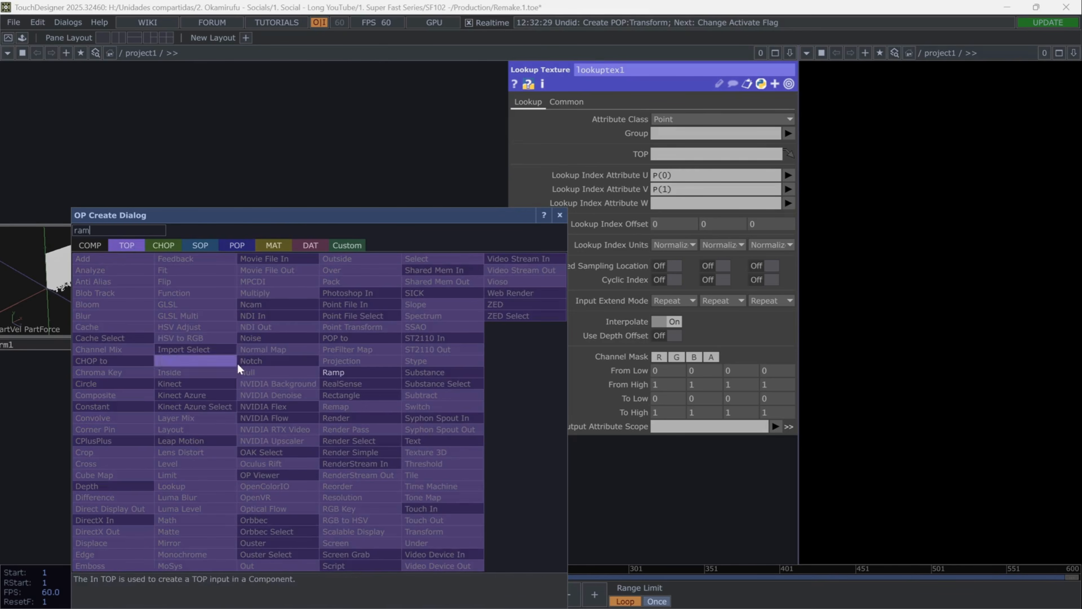
{"action": "left_click", "coordinate": [358, 381]}
{"action": "left_click", "coordinate": [337, 459]}
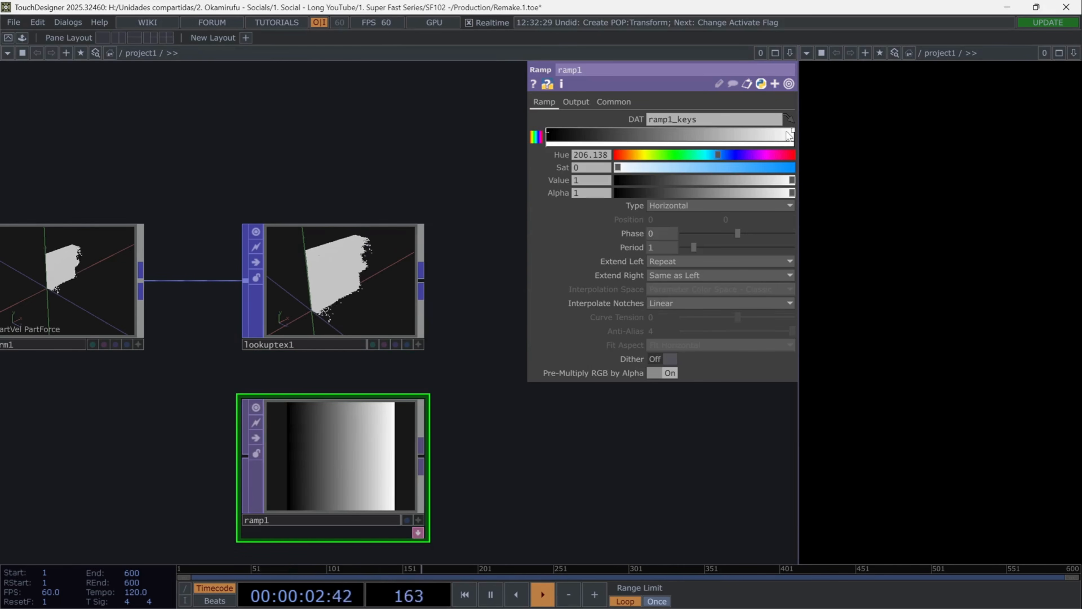
- Move ramp1's black key to about 40% of the gradient and set the ramp Type to Circular
{"action": "left_click_drag", "start_coordinate": [547, 132], "coordinate": [647, 141]}
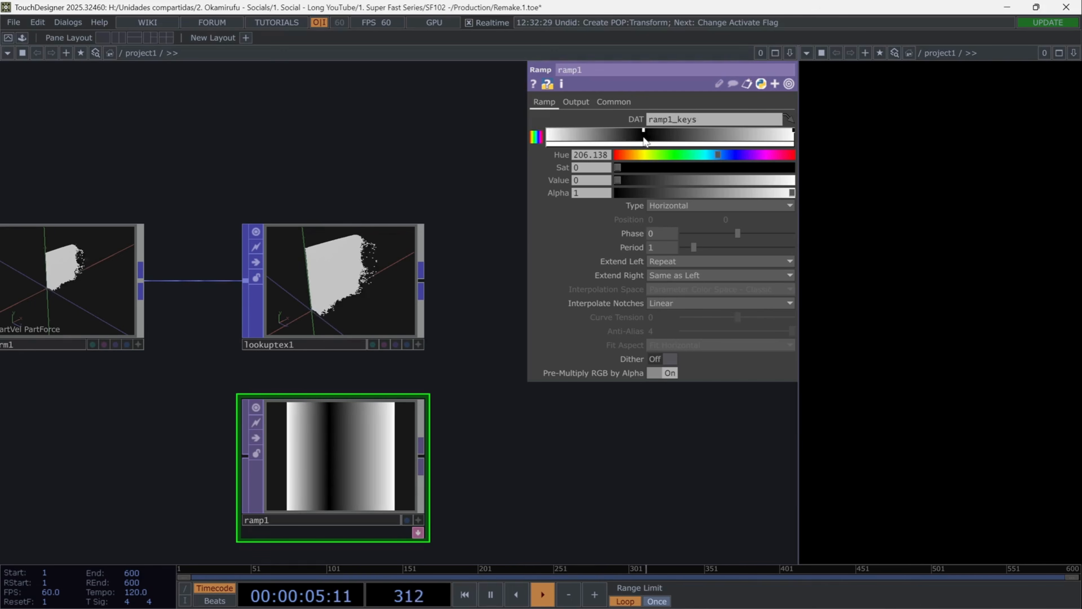
{"action": "left_click", "coordinate": [683, 206]}
{"action": "left_click", "coordinate": [665, 257]}
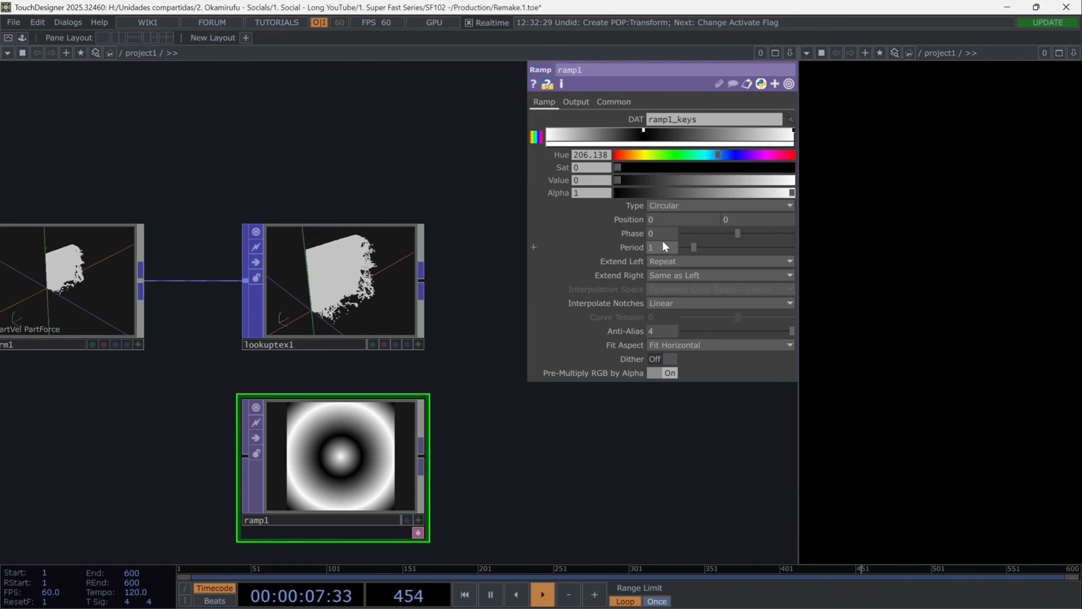
- Drive ramp1's Phase with the expression absTime.seconds*0.1
{"action": "type", "text": "absTime.seconds"}
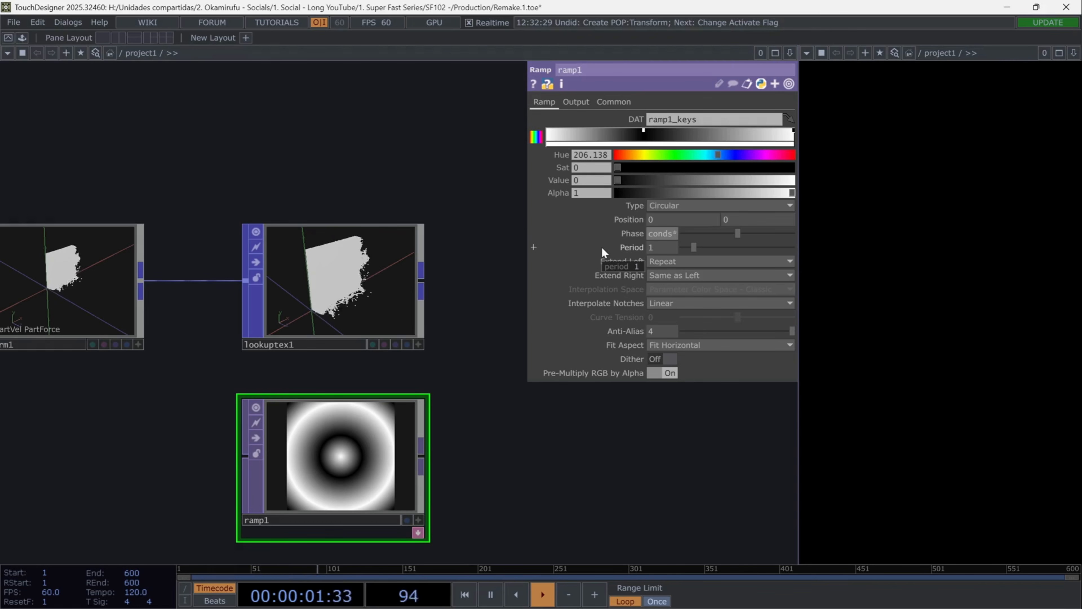
{"action": "type", "text": "*0.1"}
{"action": "key", "text": "Return"}
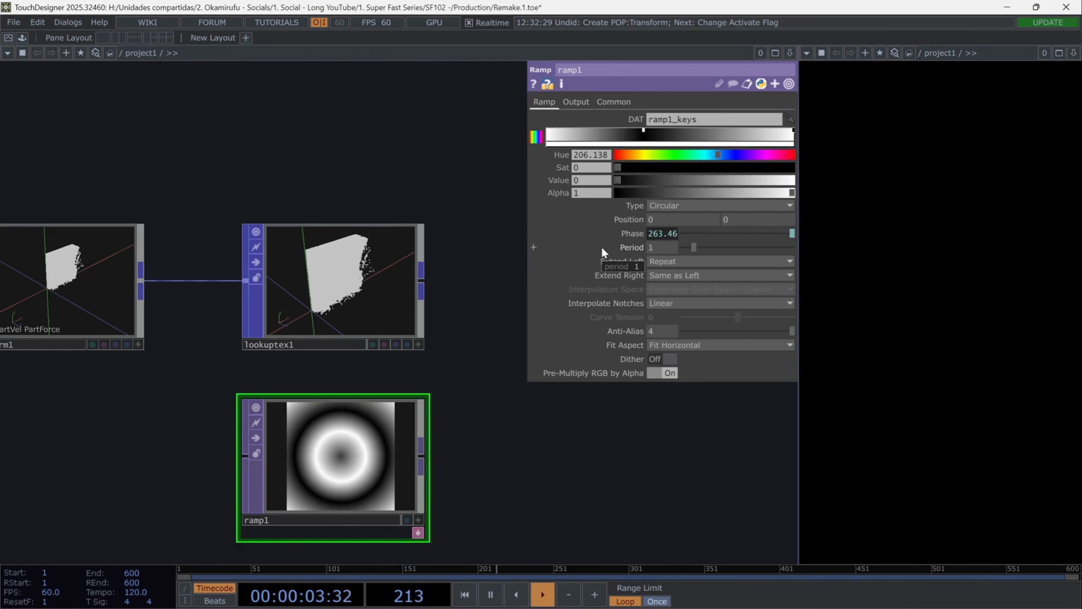
{"action": "left_click", "coordinate": [633, 232]}
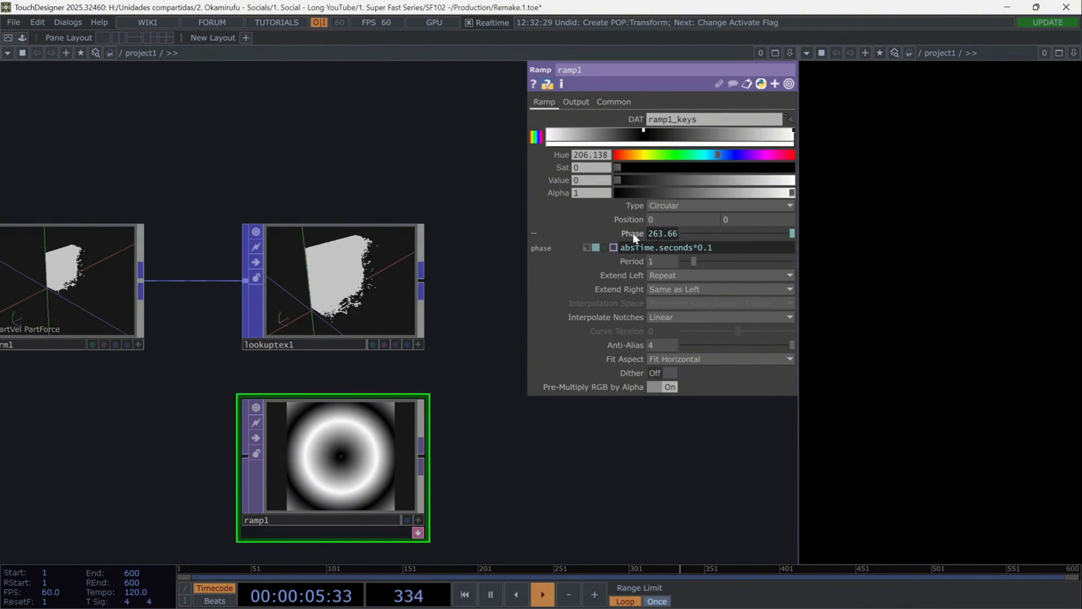
{"action": "left_click", "coordinate": [630, 233]}
- Assign ramp1 as lookuptex1's TOP and set its Output Attribute Scope to Color
{"action": "left_click_drag", "start_coordinate": [486, 450], "coordinate": [446, 425]}
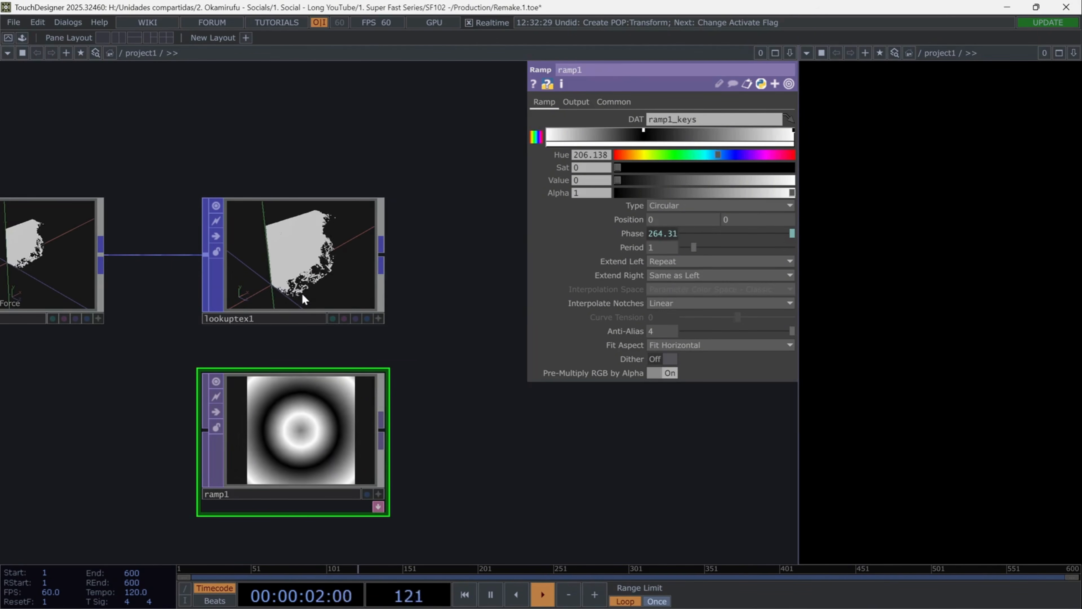
{"action": "left_click", "coordinate": [302, 295]}
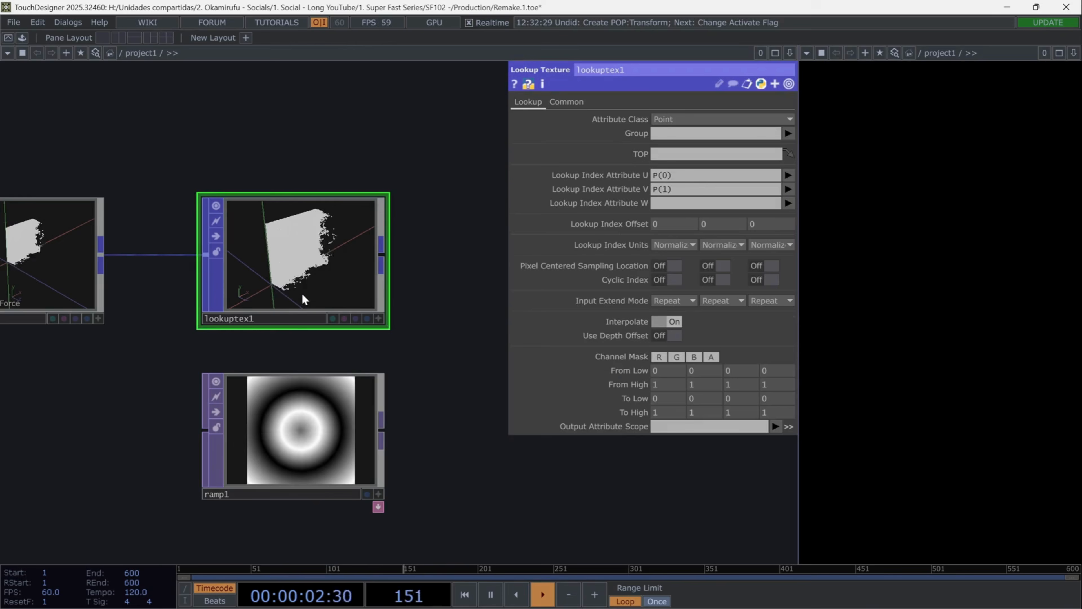
{"action": "left_click_drag", "start_coordinate": [317, 404], "coordinate": [691, 155]}
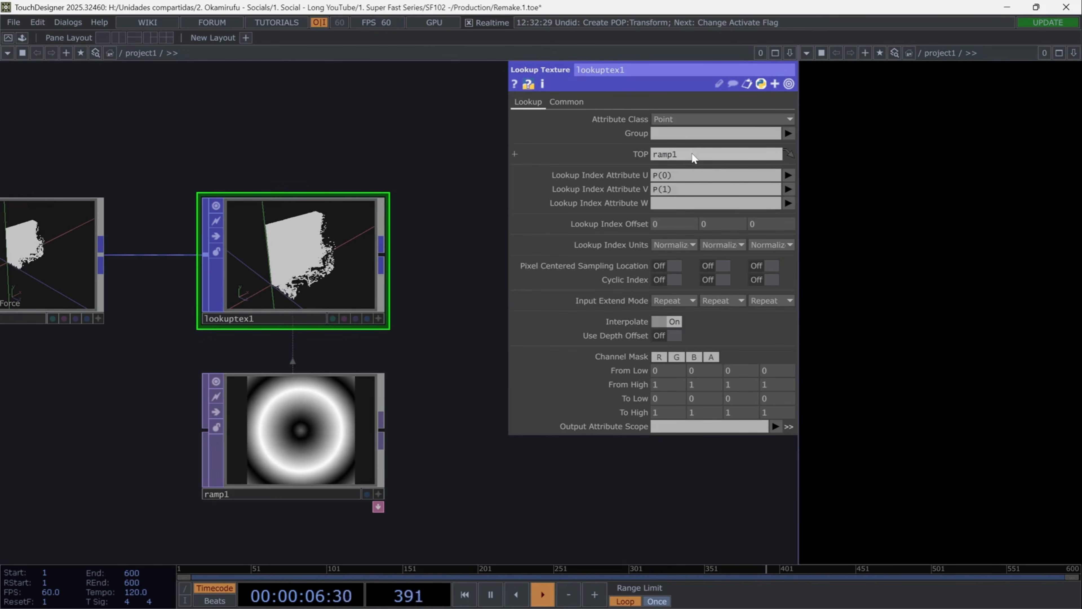
{"action": "left_click", "coordinate": [775, 427]}
{"action": "left_click", "coordinate": [797, 197]}
- Add a Delete POP after lookuptex1
{"action": "left_click_drag", "start_coordinate": [396, 296], "coordinate": [246, 275]}
{"action": "left_click", "coordinate": [326, 241]}
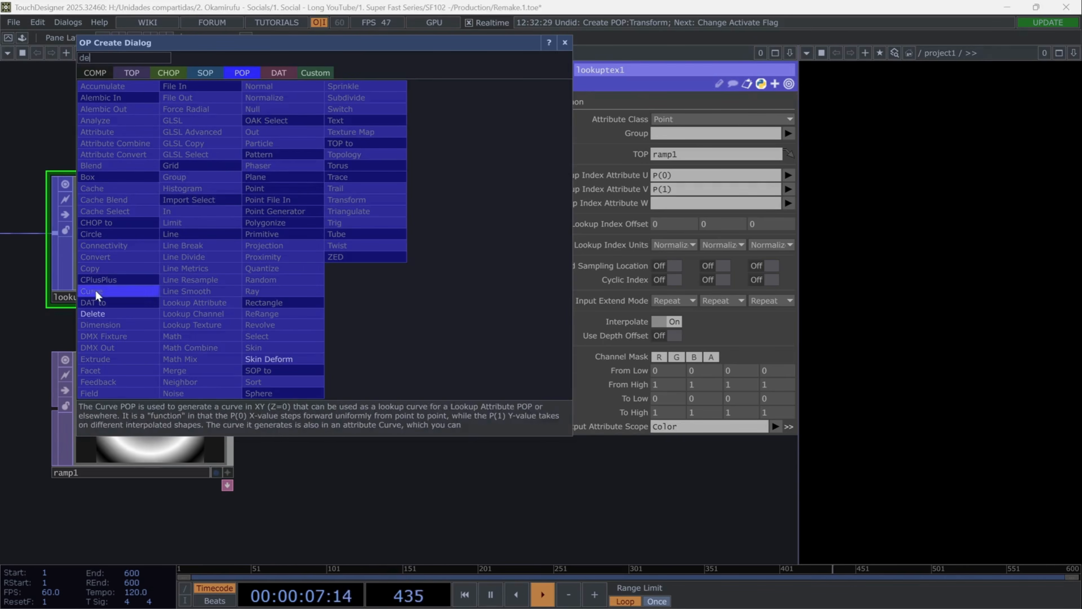
{"action": "left_click", "coordinate": [117, 309]}
- Configure delete1 to keep the elements selected by attribute Color(0), with Function <, Value 0.5 and Invert on
{"action": "left_click", "coordinate": [733, 118]}
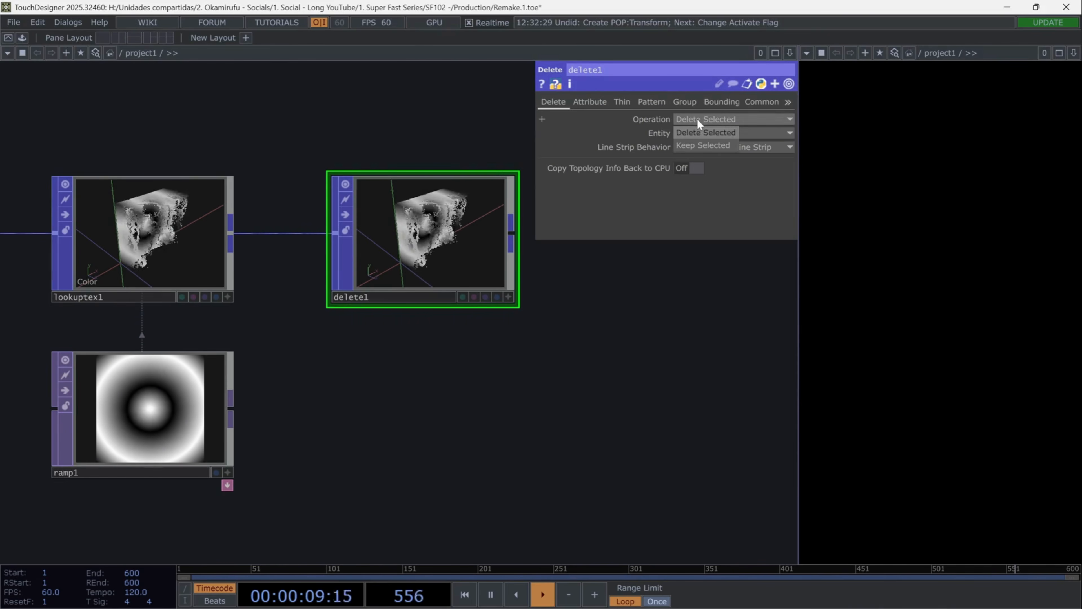
{"action": "left_click", "coordinate": [734, 133]}
{"action": "left_click", "coordinate": [590, 101]}
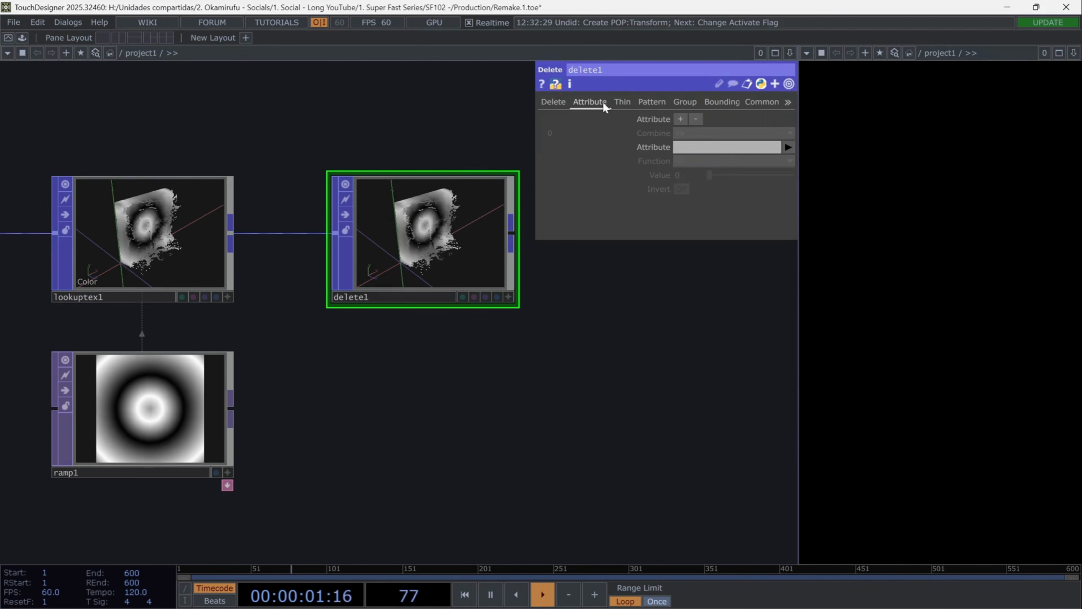
{"action": "left_click", "coordinate": [788, 147]}
{"action": "left_click", "coordinate": [803, 198]}
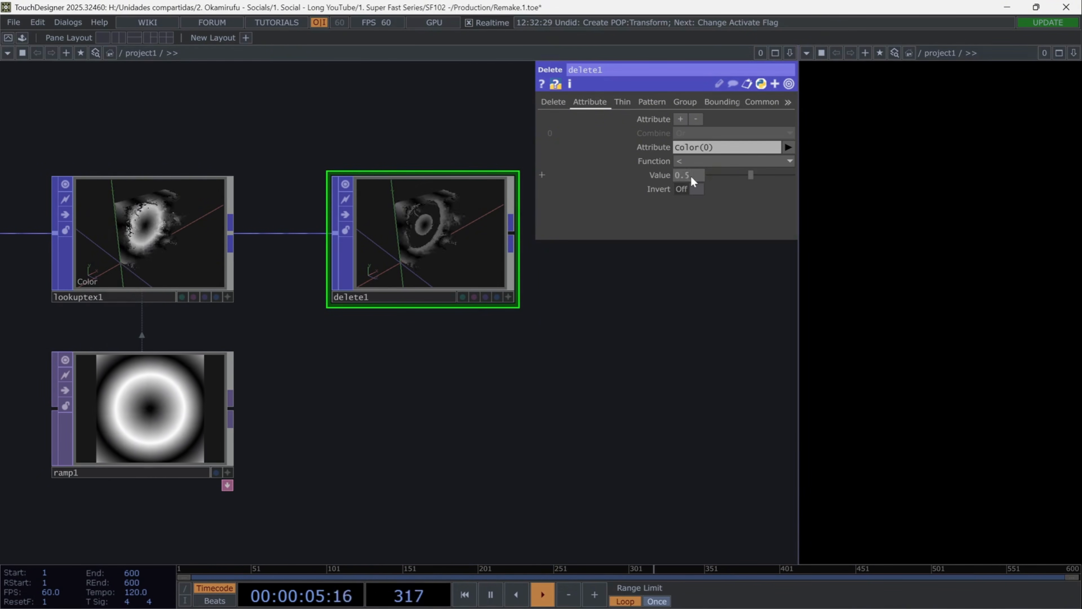
{"action": "left_click", "coordinate": [701, 191]}
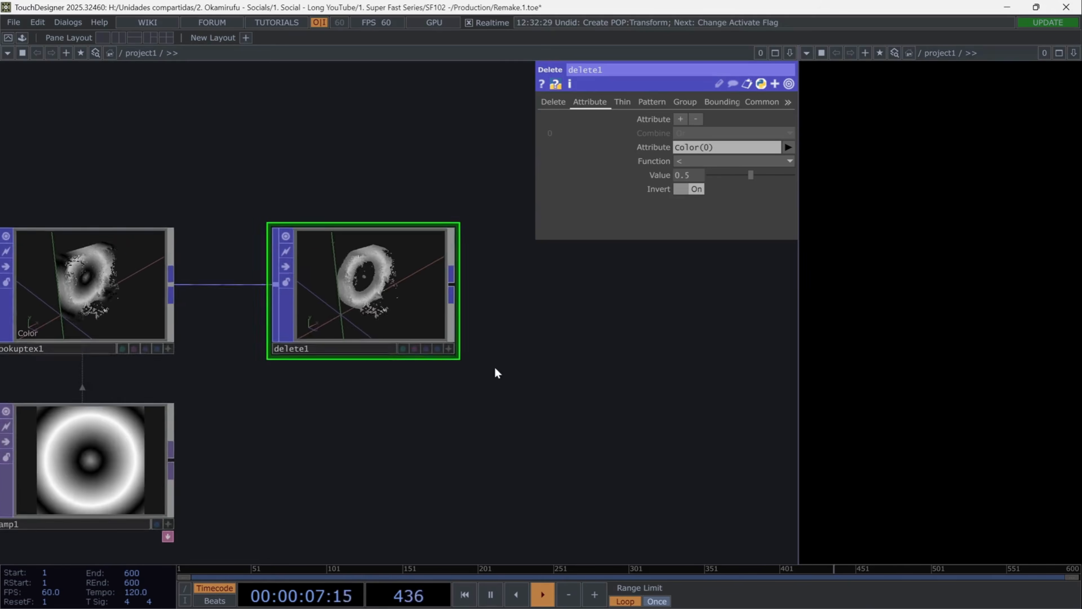
- Add a second Lookup Texture POP after delete1
{"action": "scroll", "coordinate": [495, 370], "scroll_direction": "up", "scroll_amount": 3}
{"action": "scroll", "coordinate": [496, 366], "scroll_direction": "down", "scroll_amount": 1}
{"action": "scroll", "coordinate": [496, 367], "scroll_direction": "down", "scroll_amount": 2}
{"action": "left_click_drag", "start_coordinate": [566, 389], "coordinate": [462, 417]}
{"action": "left_click", "coordinate": [329, 295]}
{"action": "left_click", "coordinate": [379, 302]}
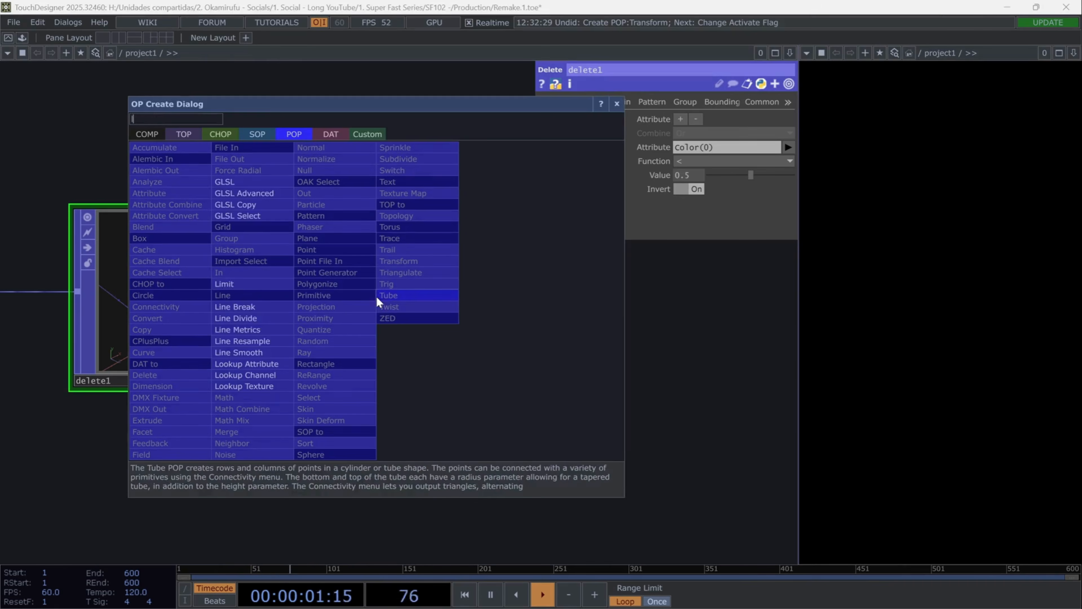
{"action": "left_click", "coordinate": [270, 386]}
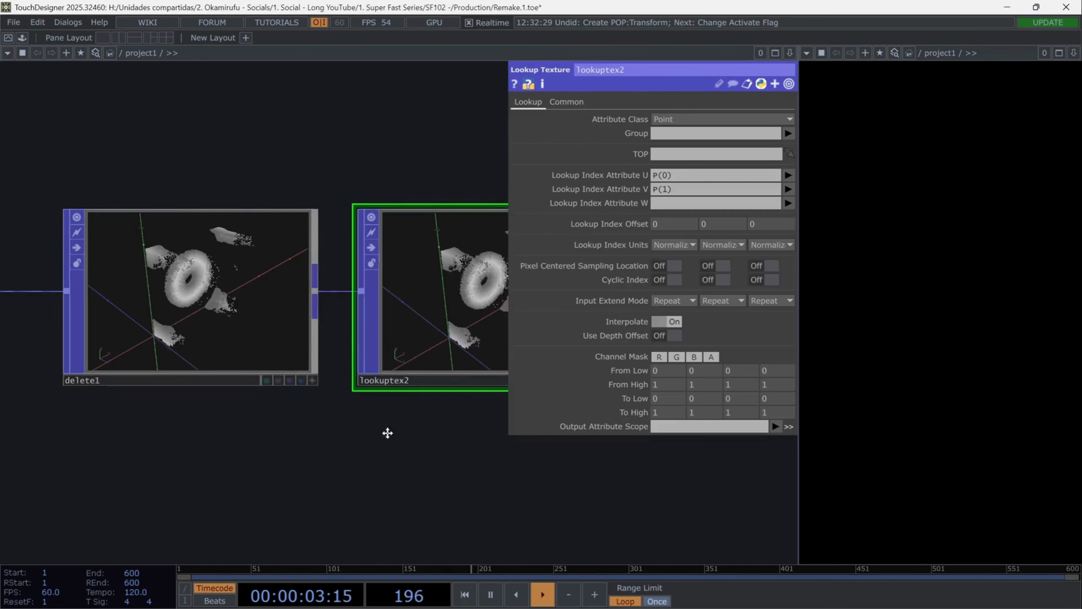
- Add a Ramp TOP below lookuptex2
{"action": "key", "text": "Tab"}
{"action": "type", "text": "ra"}
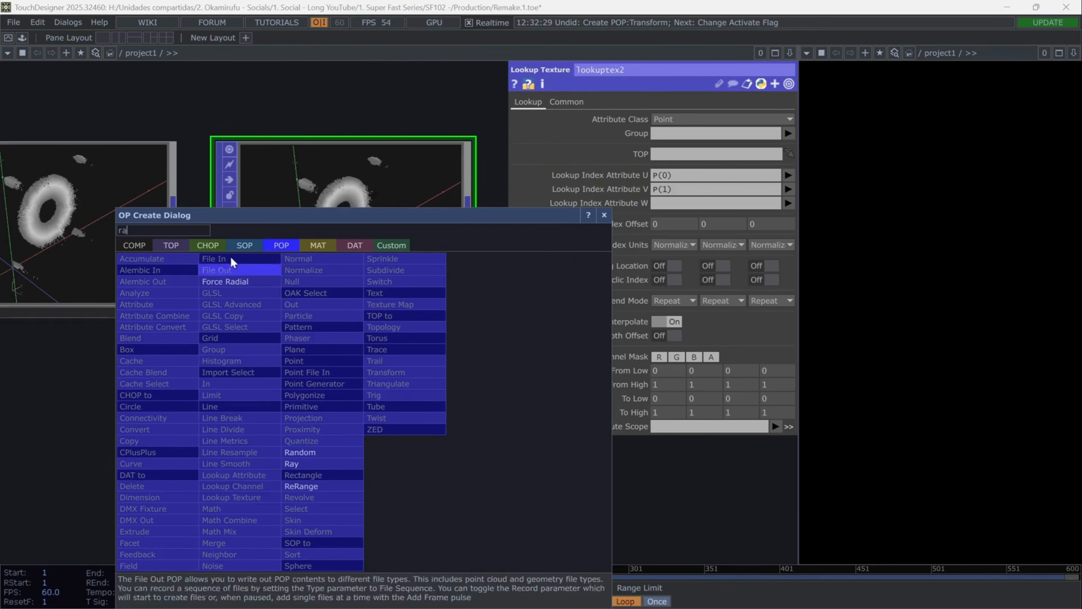
{"action": "left_click", "coordinate": [170, 246]}
{"action": "left_click", "coordinate": [399, 374]}
{"action": "left_click", "coordinate": [355, 457]}
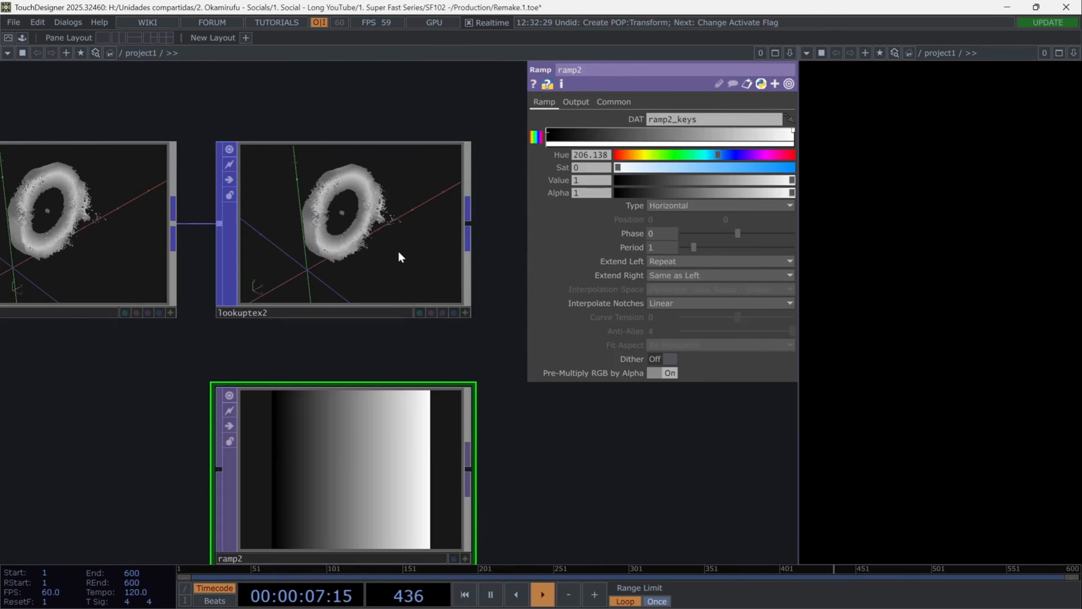
- Assign ramp2 as lookuptex2's TOP and set its Output Attribute Scope to Color
{"action": "left_click_drag", "start_coordinate": [369, 464], "coordinate": [677, 154]}
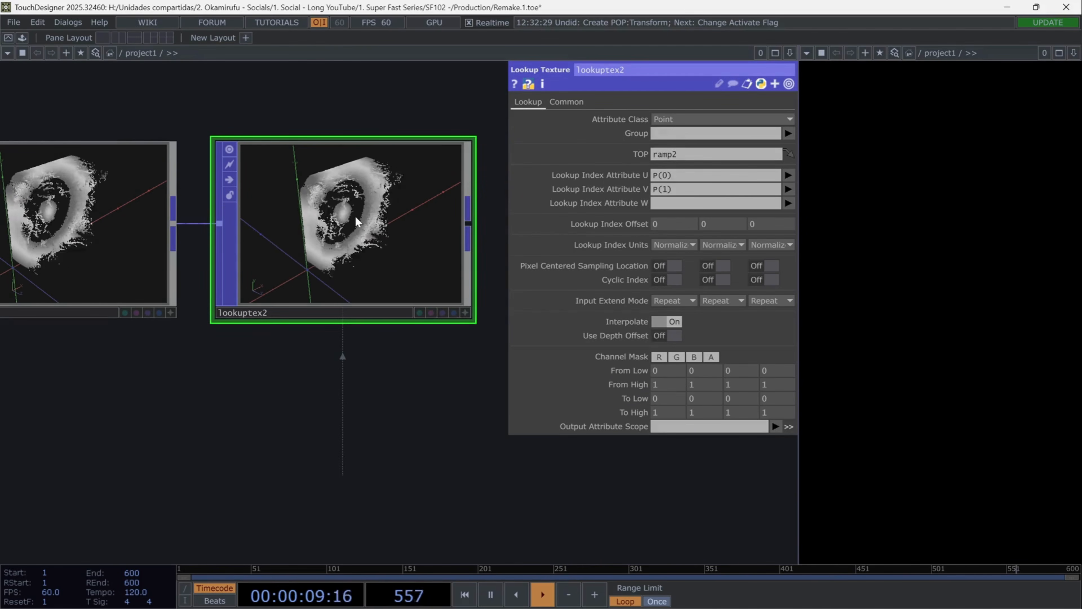
{"action": "scroll", "coordinate": [354, 354], "scroll_direction": "down", "scroll_amount": 3}
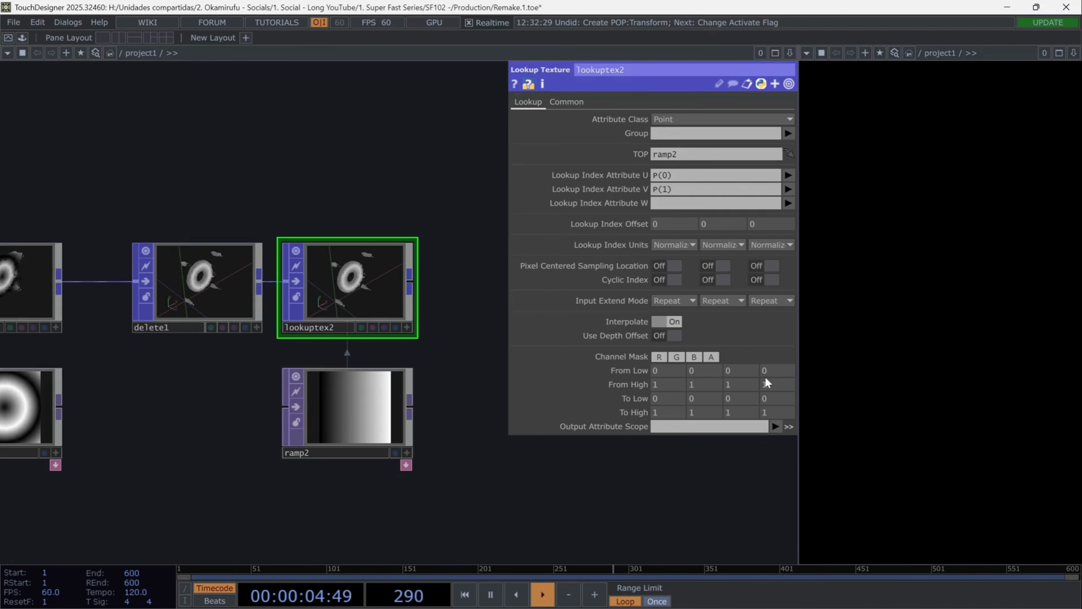
{"action": "left_click", "coordinate": [776, 426]}
{"action": "left_click", "coordinate": [796, 210]}
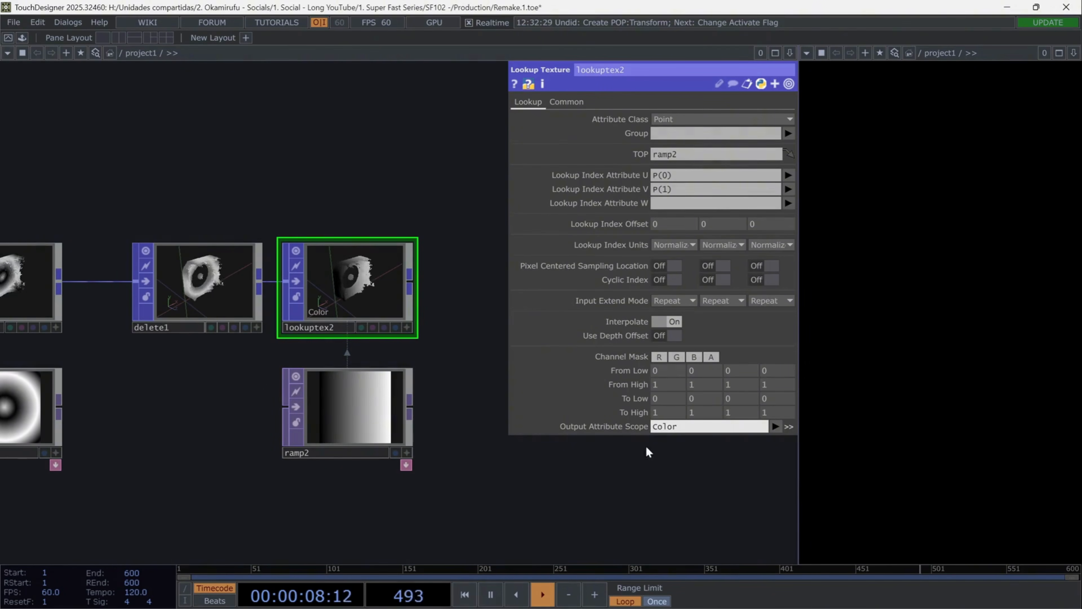
- Set ramp2's Type to Circular and move its black key to the middle of the gradient
{"action": "left_click", "coordinate": [366, 422]}
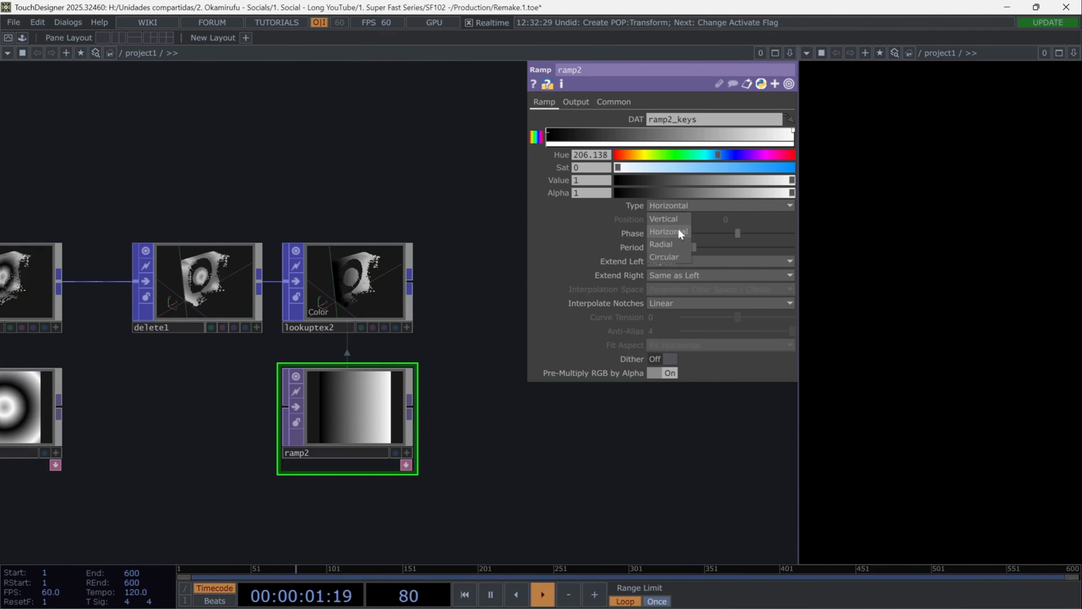
{"action": "left_click", "coordinate": [668, 255]}
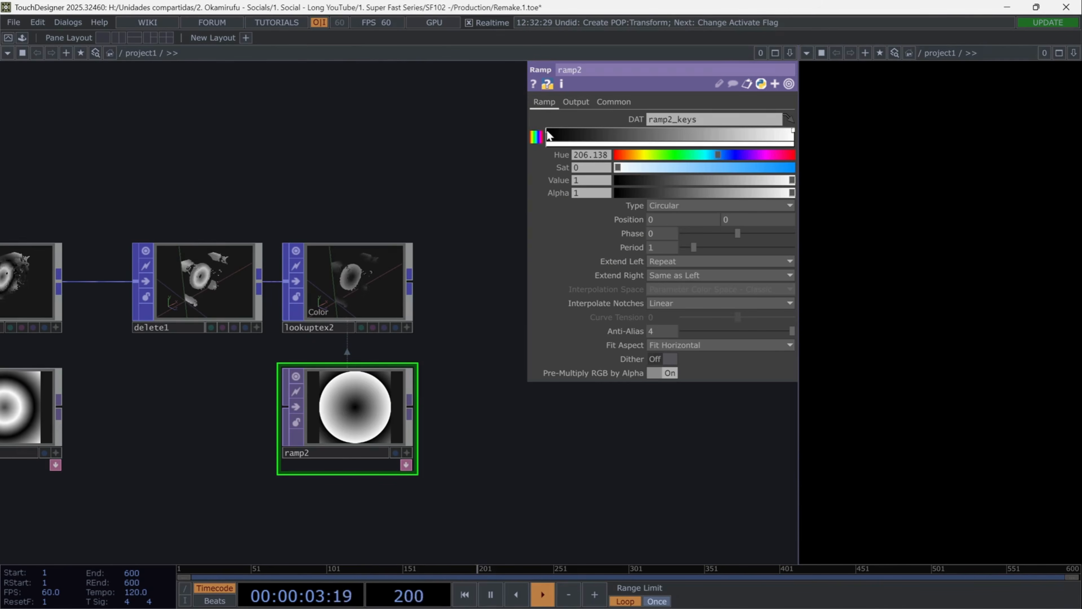
{"action": "left_click_drag", "start_coordinate": [550, 135], "coordinate": [657, 134]}
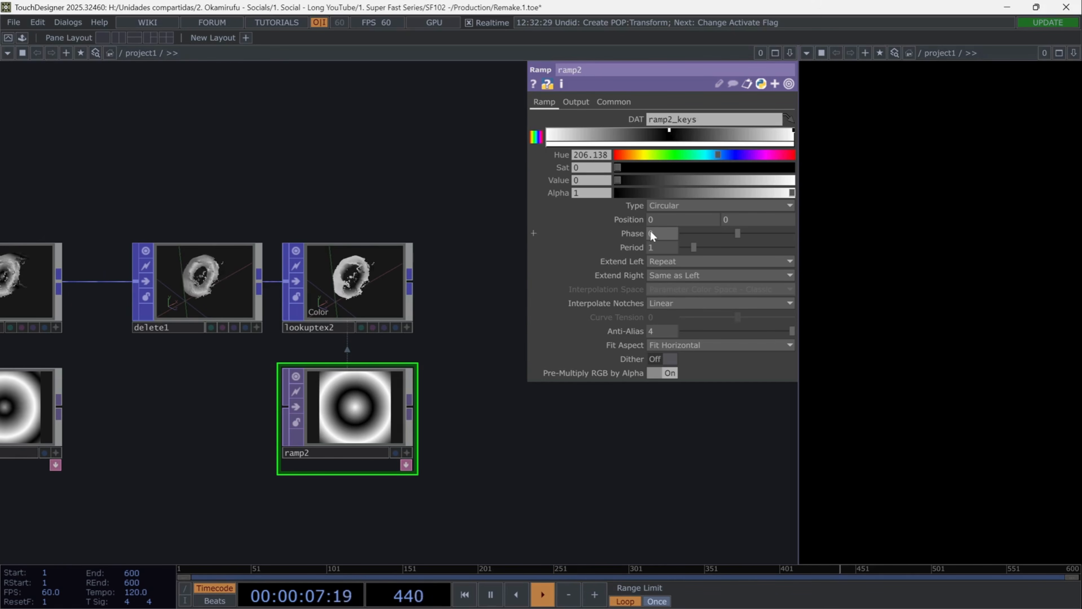
- Animate ramp2's Phase with the expression absTime.seconds*0.1
{"action": "left_click", "coordinate": [635, 234]}
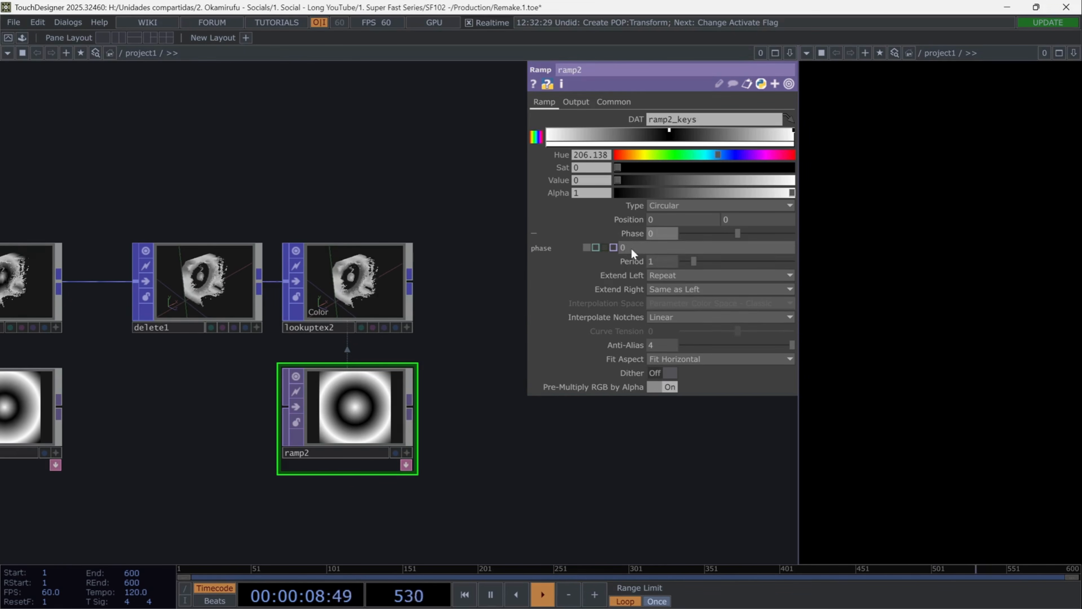
{"action": "left_click", "coordinate": [596, 247]}
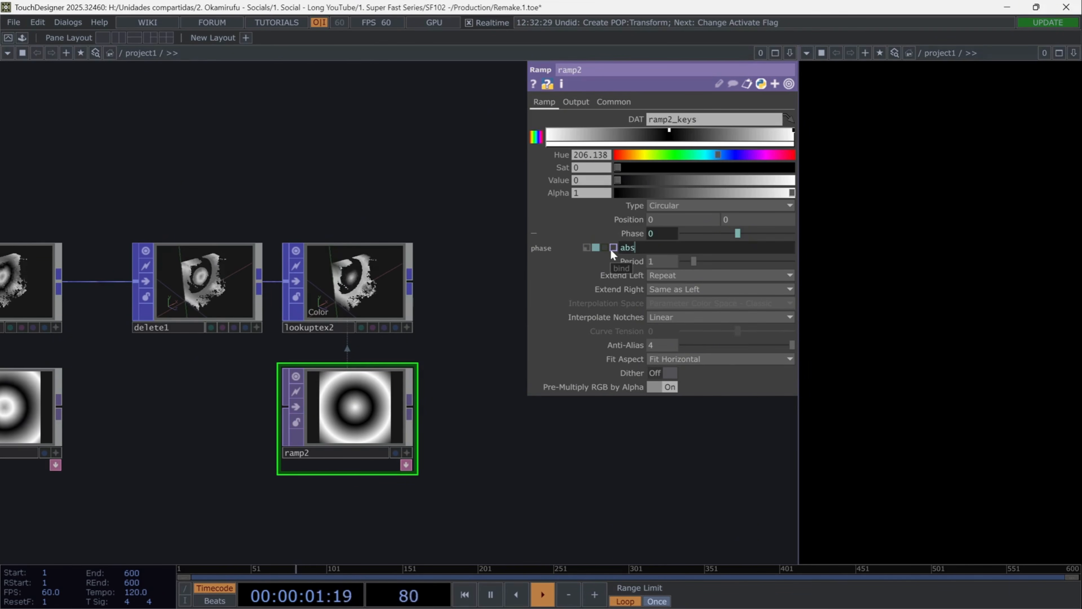
{"action": "type", "text": "absTime.sec"}
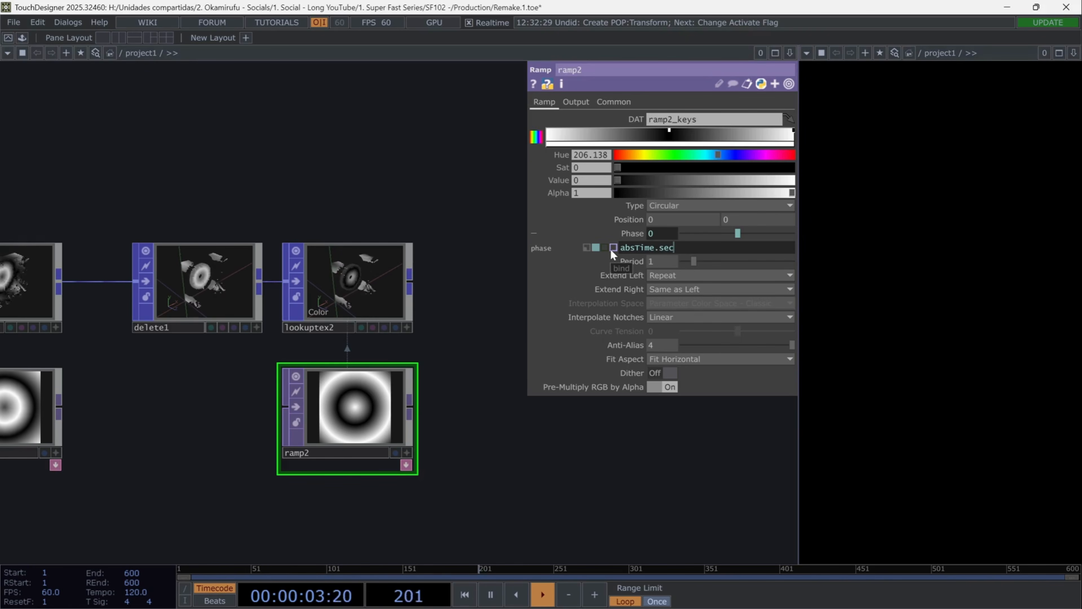
{"action": "type", "text": "onds*0.2"}
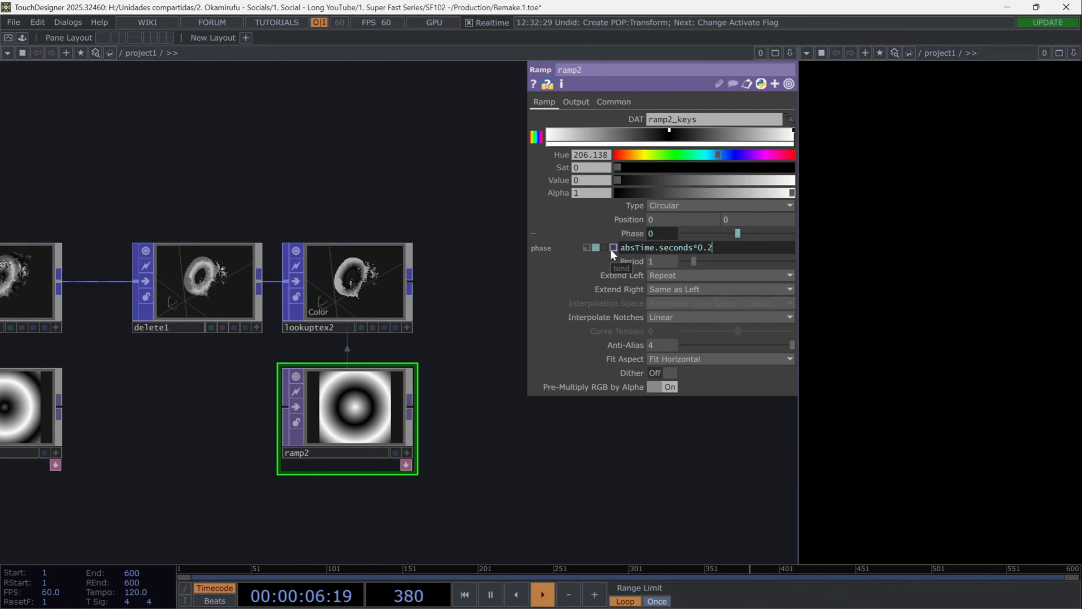
{"action": "key", "text": "BackSpace"}
{"action": "type", "text": "1"}
{"action": "key", "text": "Return"}
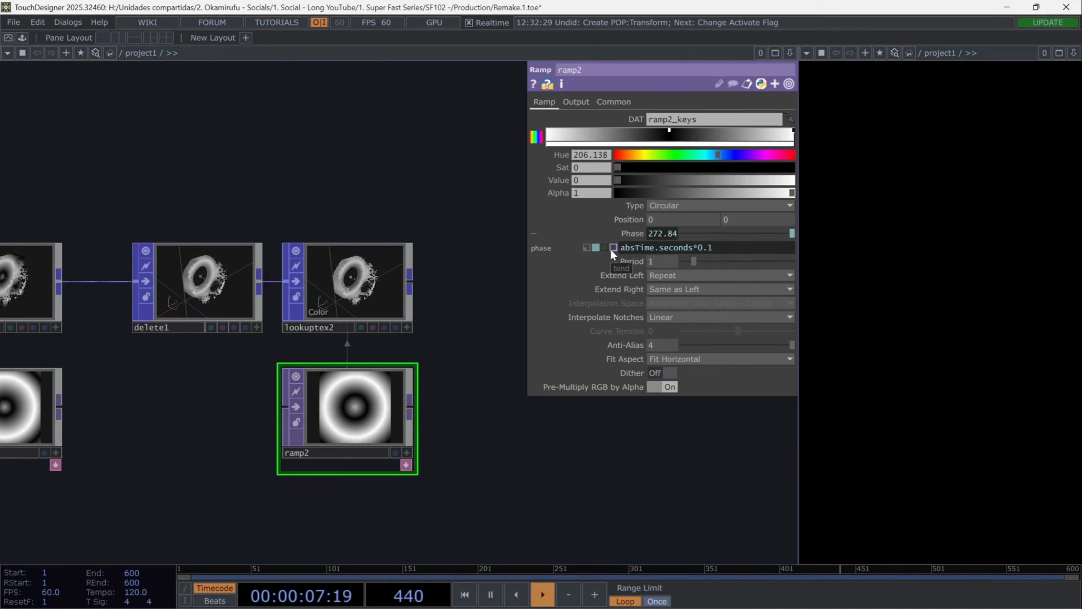
- Set ramp2's Period to 5
{"action": "left_click", "coordinate": [629, 233]}
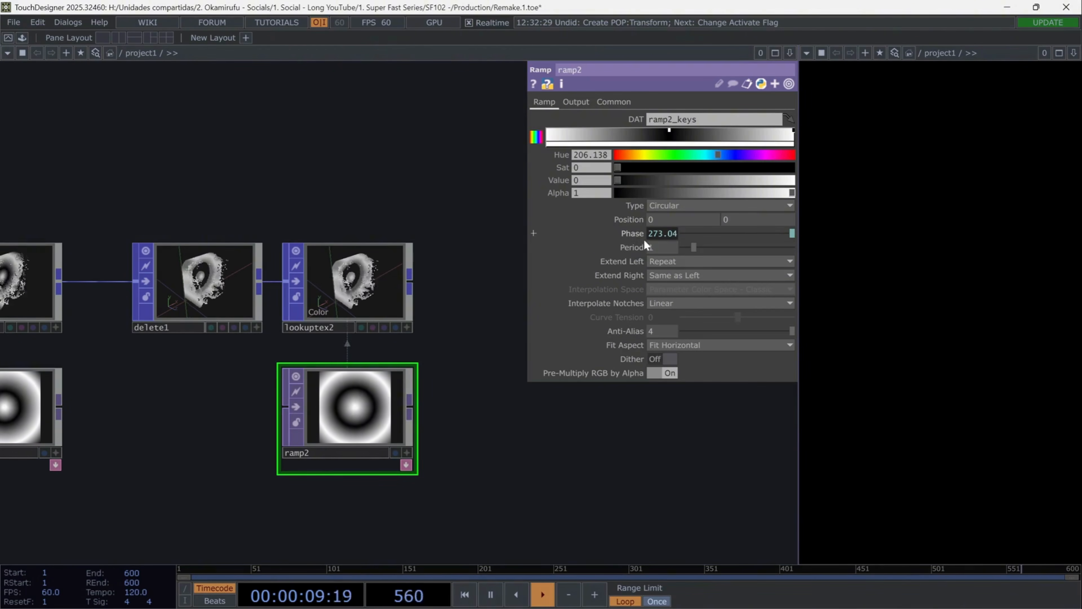
{"action": "type", "text": "5"}
{"action": "key", "text": "Return"}
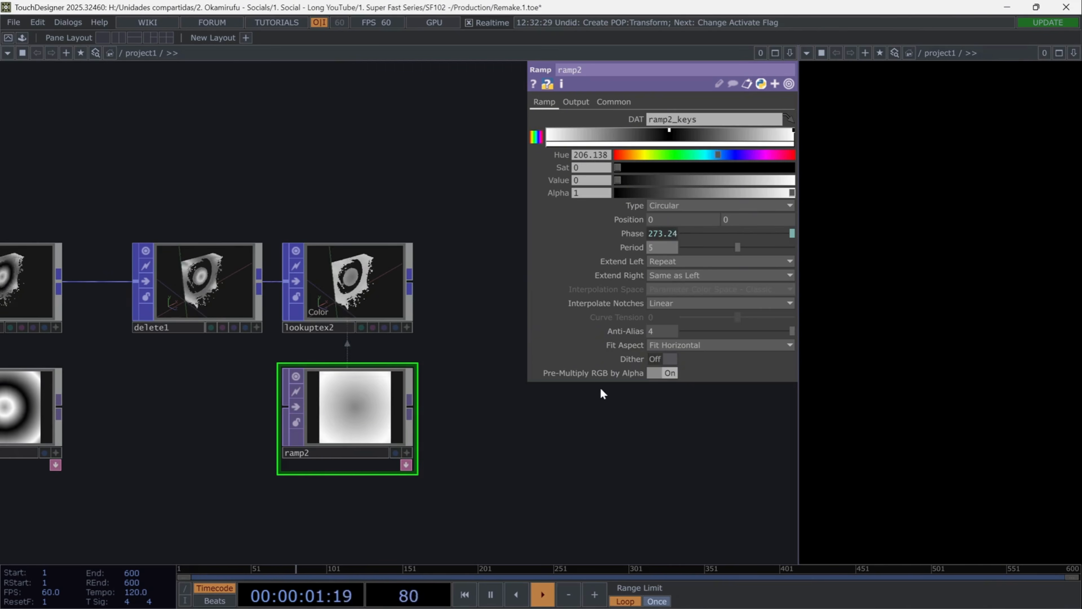
- Add a Select POP beside lookuptex2 and assign lookuptex2 as its POP
{"action": "left_click_drag", "start_coordinate": [428, 457], "coordinate": [190, 442]}
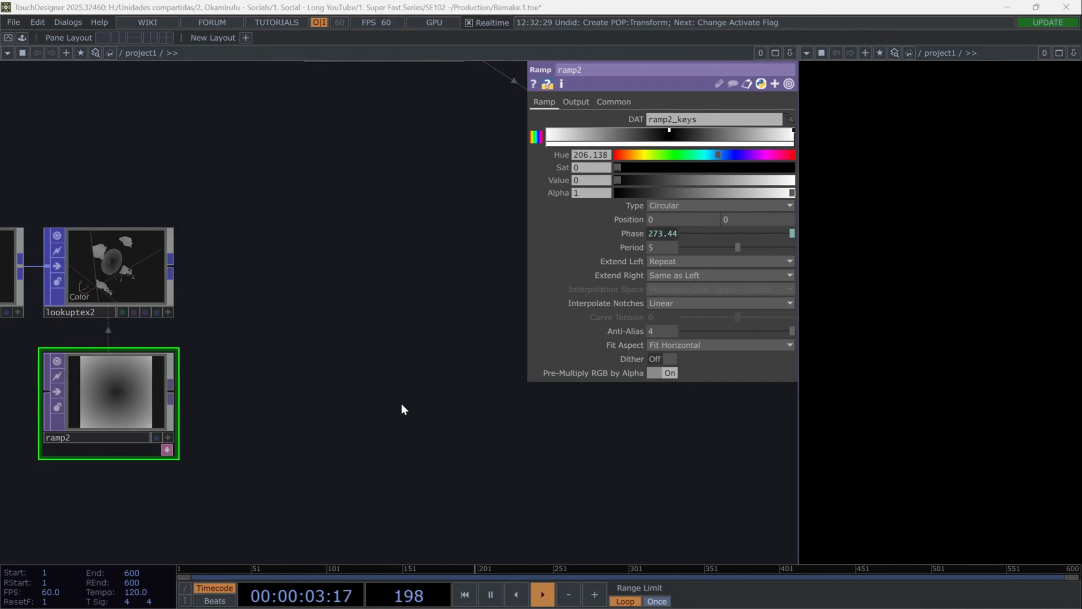
{"action": "key", "text": "Tab"}
{"action": "type", "text": "se"}
{"action": "left_click", "coordinate": [318, 240]}
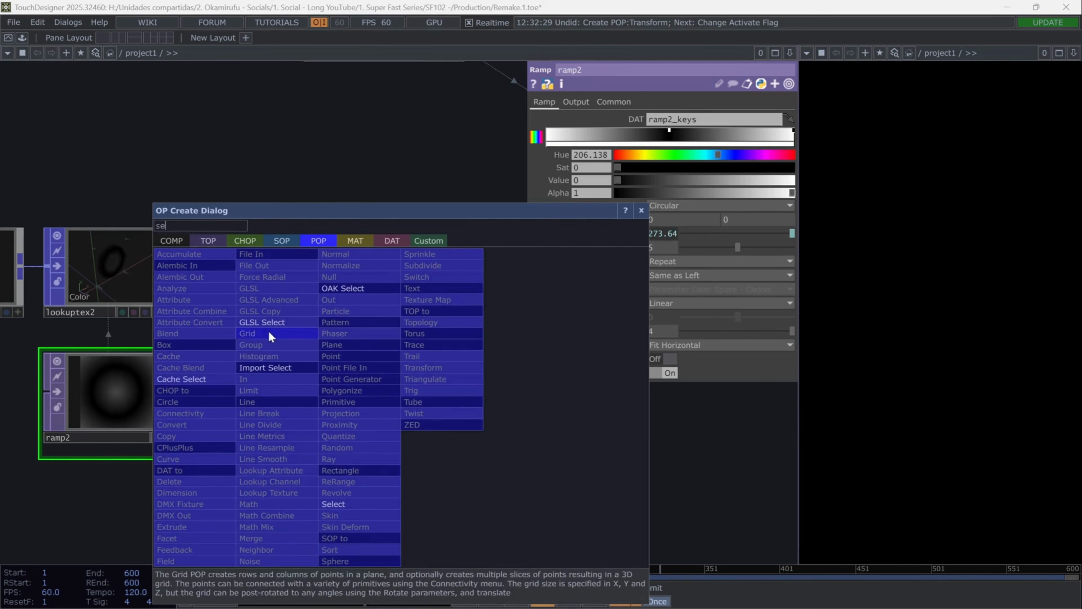
{"action": "left_click", "coordinate": [334, 504]}
{"action": "left_click", "coordinate": [350, 238]}
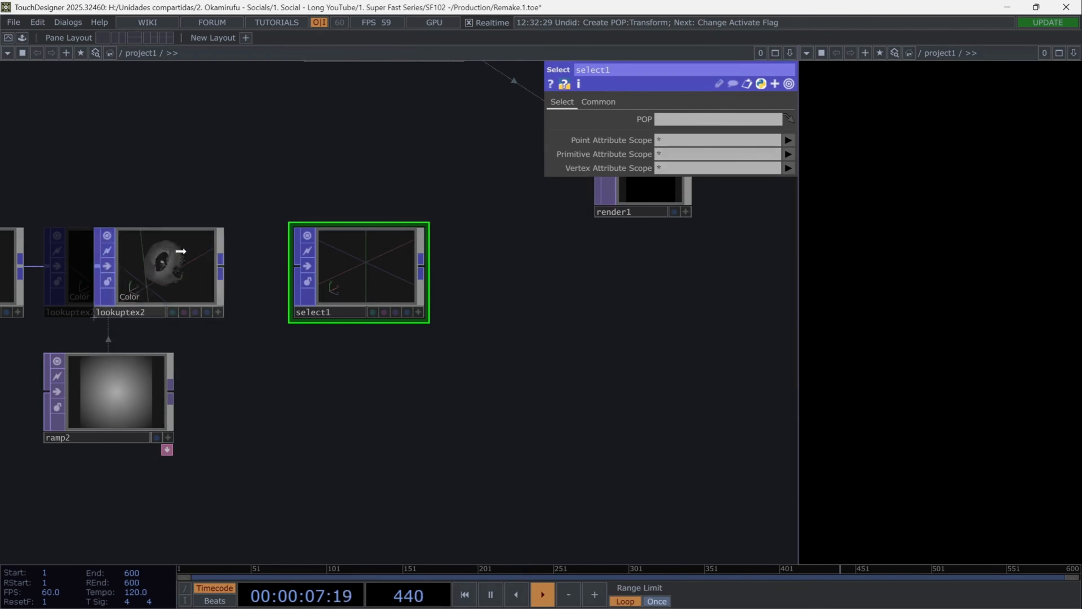
{"action": "left_click_drag", "start_coordinate": [677, 123], "coordinate": [676, 121]}
- Add a Geometry COMP fed by select1's output
{"action": "left_click_drag", "start_coordinate": [422, 274], "coordinate": [496, 437]}
{"action": "type", "text": "geo"}
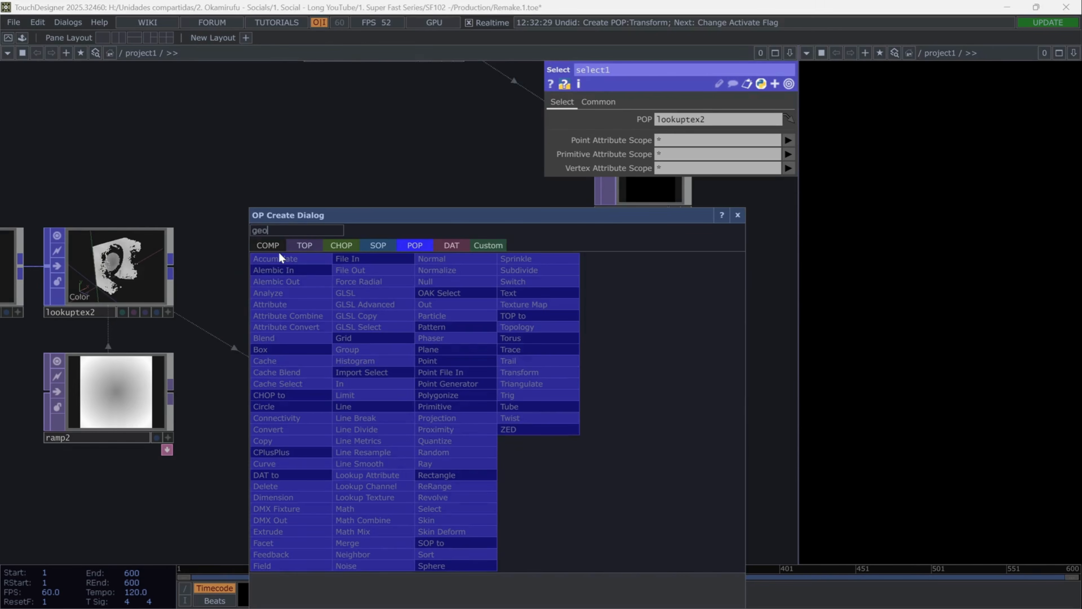
{"action": "left_click", "coordinate": [285, 364]}
{"action": "left_click_drag", "start_coordinate": [355, 466], "coordinate": [61, 294]}
- Add a PBR material below geo1
{"action": "key", "text": "Tab"}
{"action": "left_click", "coordinate": [217, 242]}
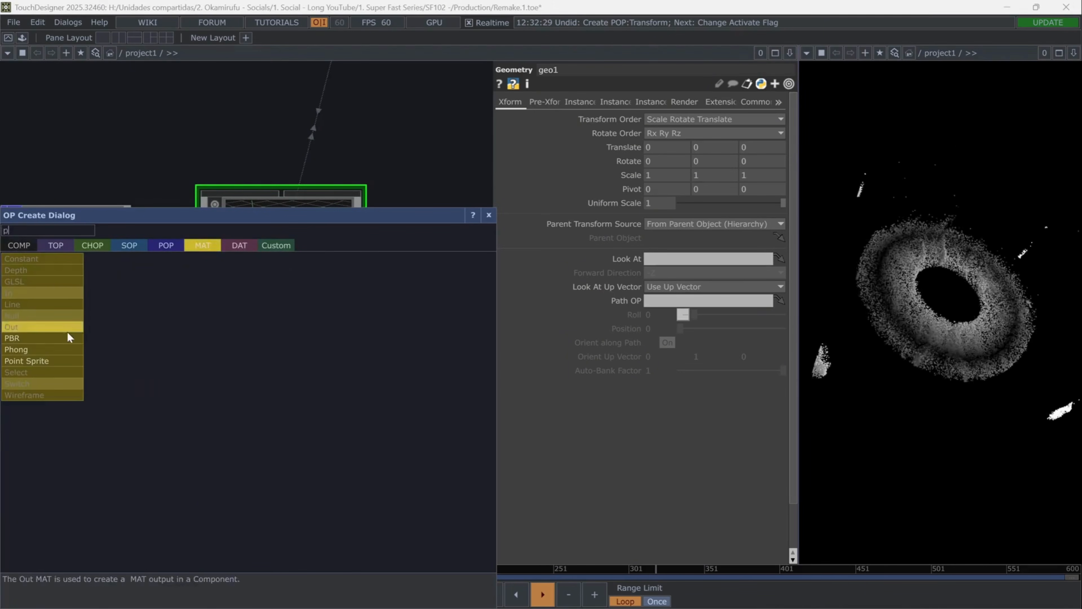
{"action": "left_click", "coordinate": [69, 339]}
{"action": "left_click", "coordinate": [249, 427]}
- Assign pbr1 as geo1's Material, align it beneath geo1, and set its Metallic to 0
{"action": "left_click_drag", "start_coordinate": [248, 427], "coordinate": [282, 227]}
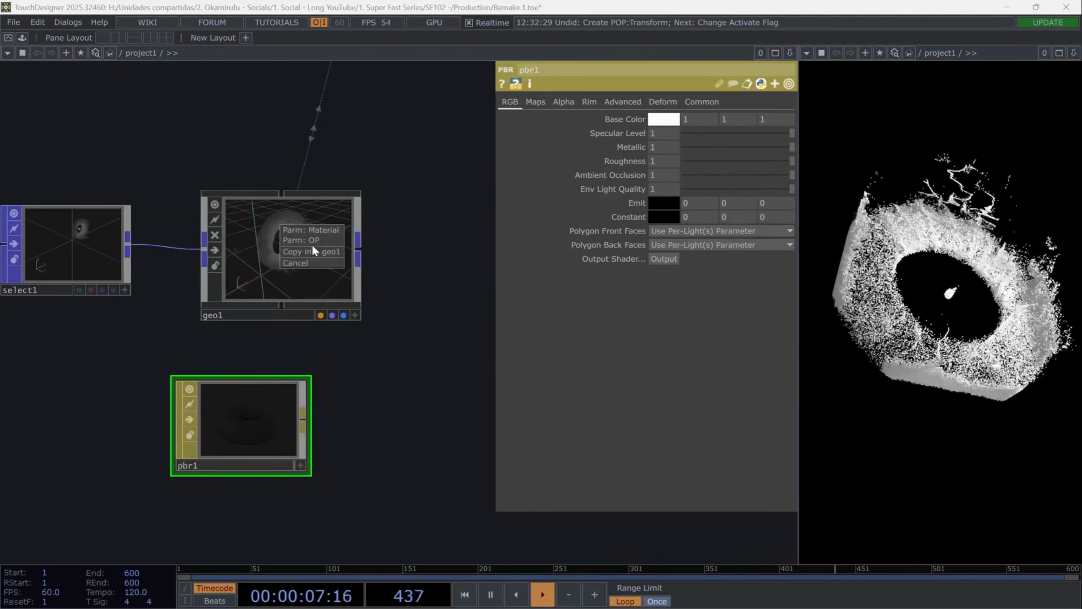
{"action": "left_click", "coordinate": [320, 232]}
{"action": "left_click_drag", "start_coordinate": [277, 401], "coordinate": [327, 377]}
{"action": "left_click_drag", "start_coordinate": [693, 153], "coordinate": [683, 150]}
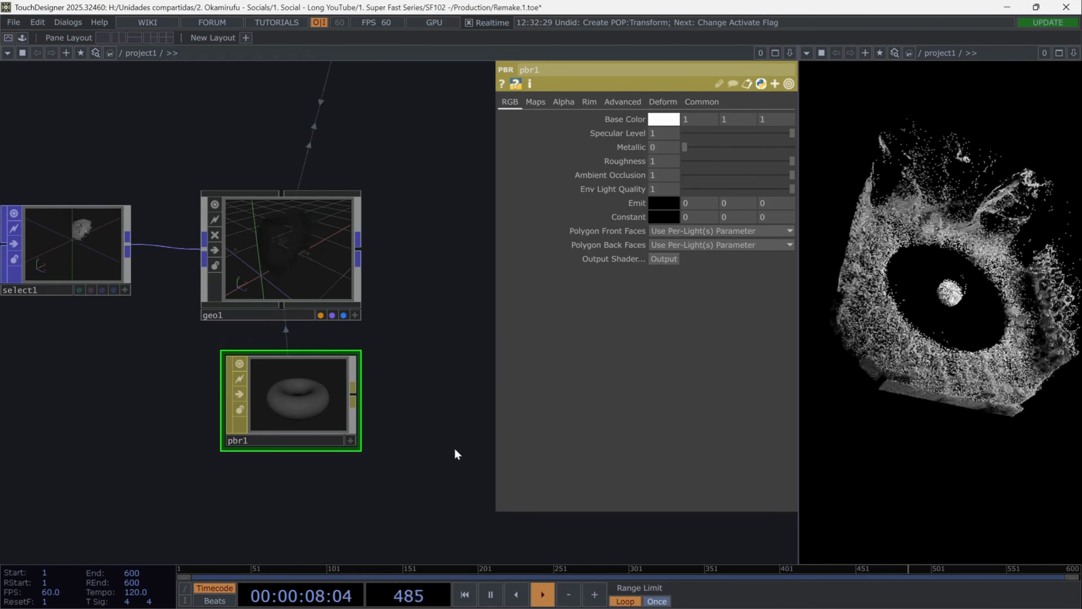
- Add a Grid POP in the empty network area below select1
{"action": "scroll", "coordinate": [454, 452], "scroll_direction": "down", "scroll_amount": 2}
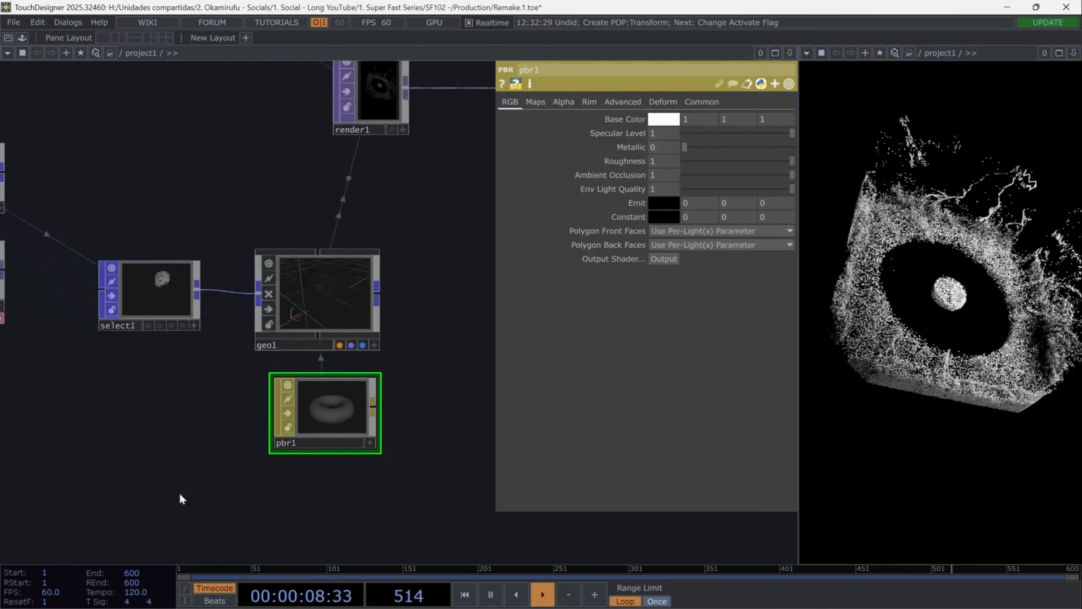
{"action": "left_click_drag", "start_coordinate": [179, 496], "coordinate": [285, 283]}
{"action": "key", "text": "Tab"}
{"action": "type", "text": "gr"}
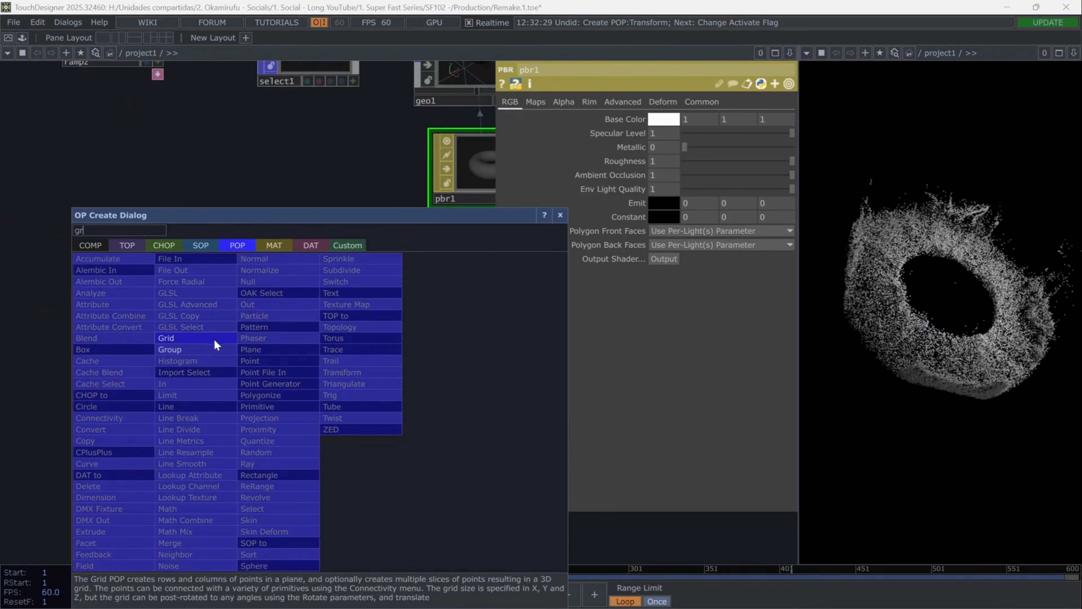
{"action": "left_click", "coordinate": [214, 338]}
{"action": "left_click", "coordinate": [308, 402]}
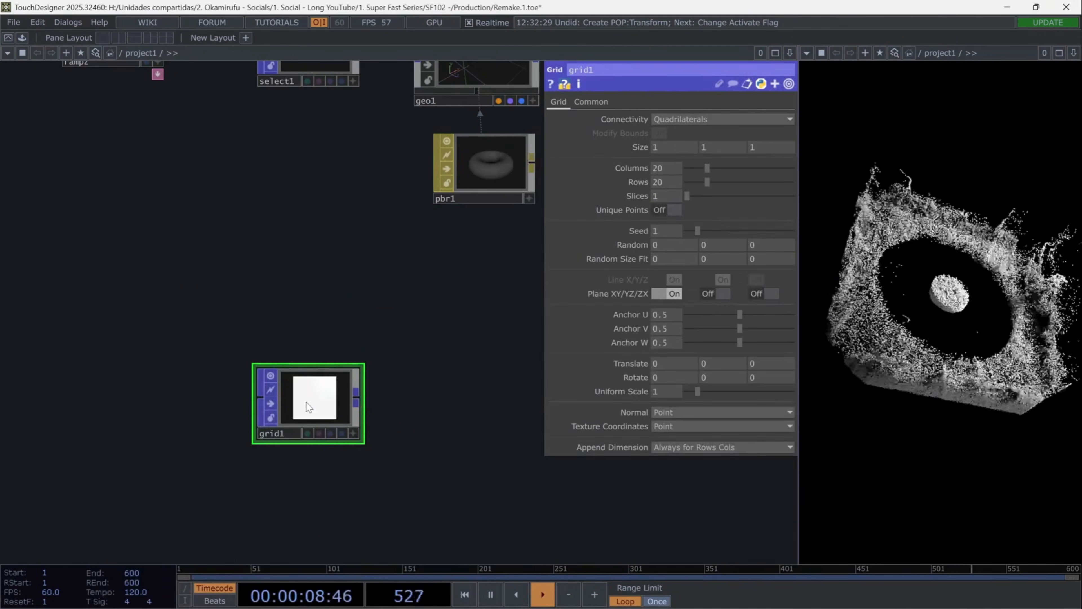
- Add a Transform POP after grid1
{"action": "left_click", "coordinate": [355, 394]}
{"action": "left_click", "coordinate": [411, 394]}
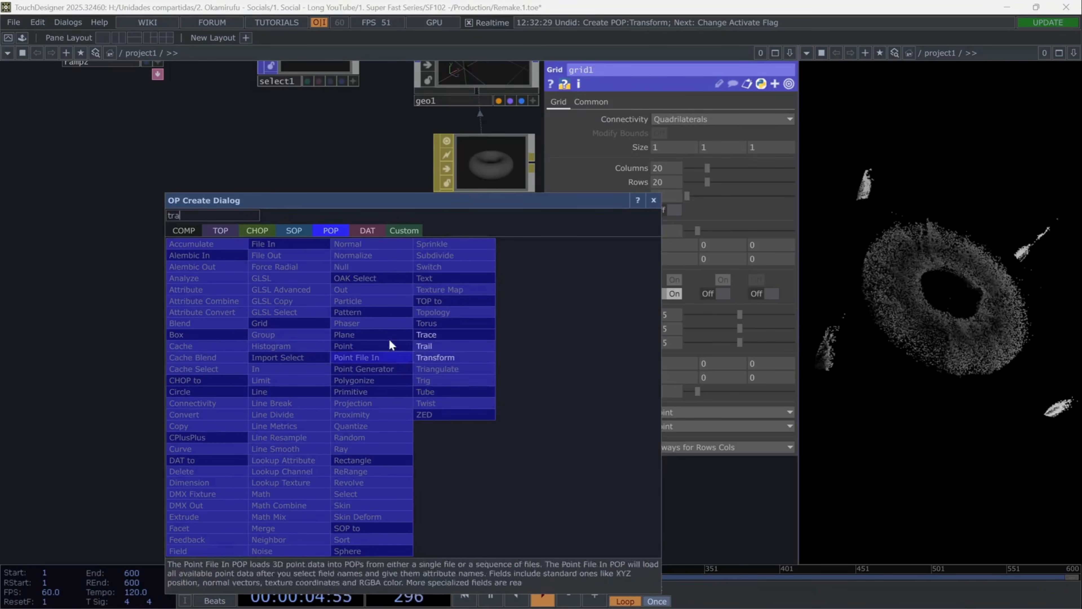
{"action": "left_click", "coordinate": [459, 353]}
{"action": "left_click", "coordinate": [450, 391]}
{"action": "left_click_drag", "start_coordinate": [491, 514], "coordinate": [303, 486]}
- Set transform2's Align Translate X, Y and Z to Origin, with From Input set to Min on each axis
{"action": "left_click", "coordinate": [605, 101]}
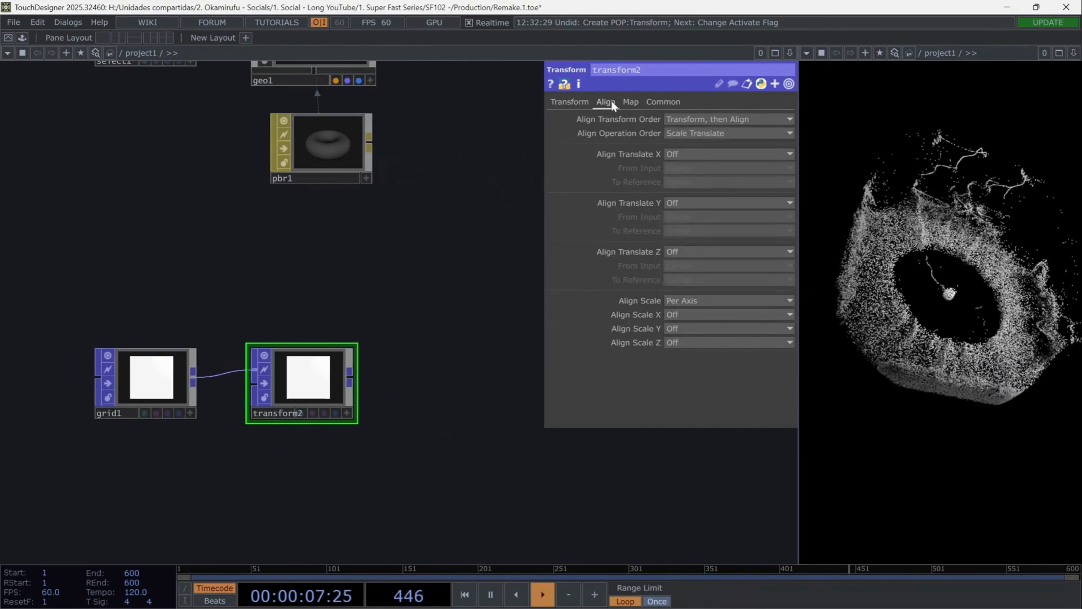
{"action": "left_click", "coordinate": [680, 153]}
{"action": "left_click", "coordinate": [682, 179]}
{"action": "left_click", "coordinate": [676, 203]}
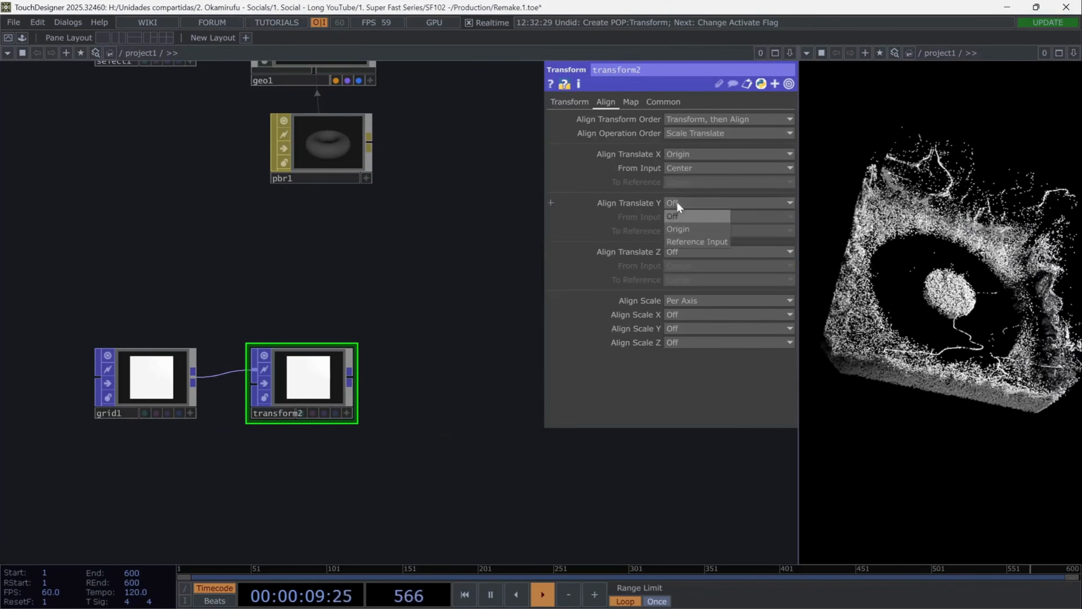
{"action": "left_click", "coordinate": [675, 251]}
{"action": "left_click", "coordinate": [674, 266]}
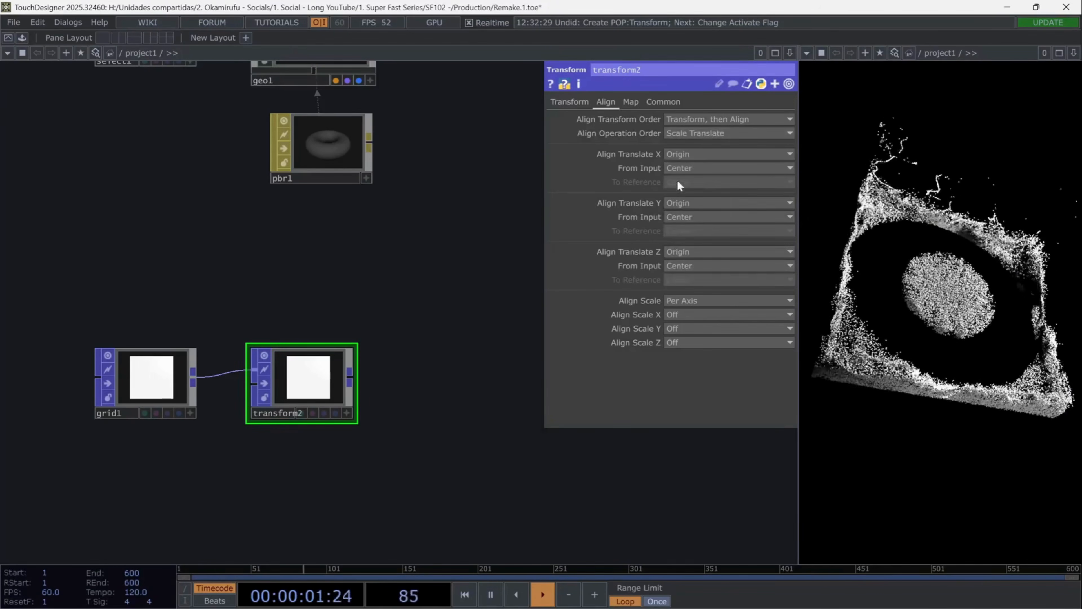
{"action": "left_click", "coordinate": [677, 168]}
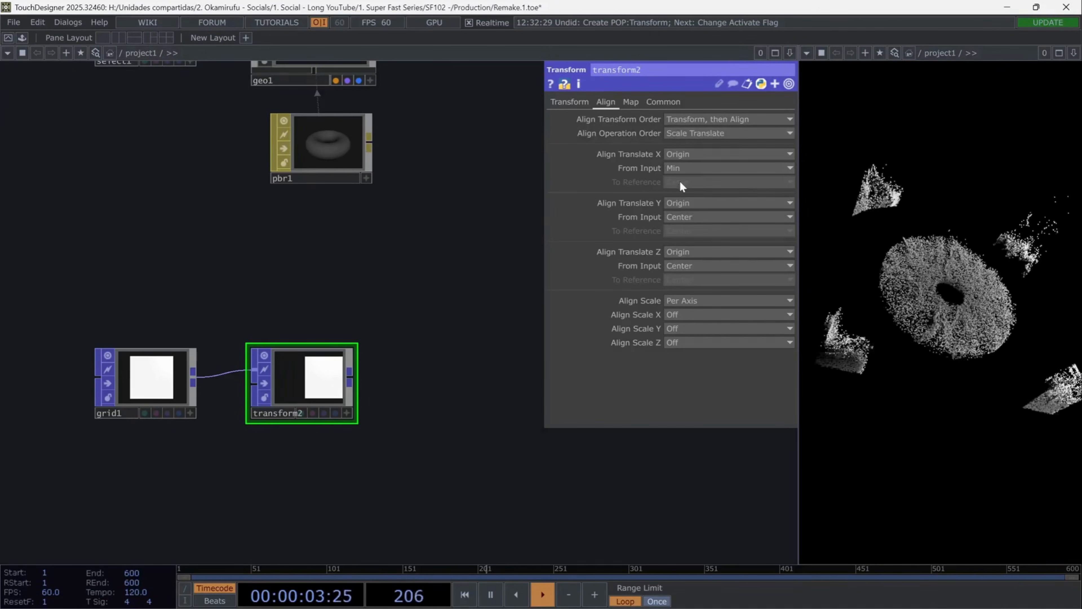
{"action": "left_click", "coordinate": [681, 218]}
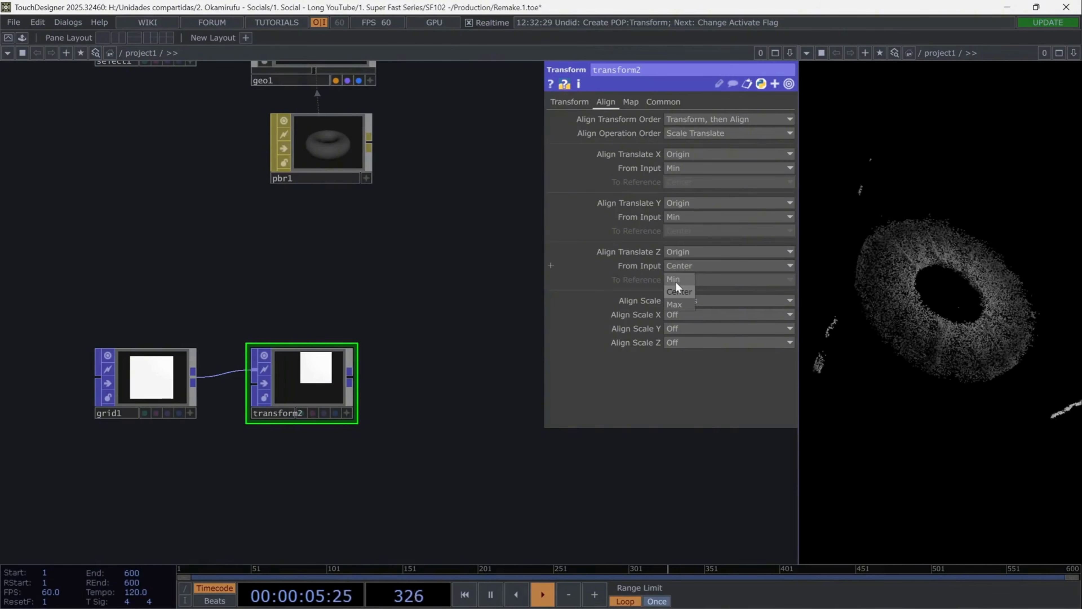
- Reposition grid1 and transform2 closer together, leaving room after them in the network
{"action": "left_click_drag", "start_coordinate": [164, 400], "coordinate": [105, 400]}
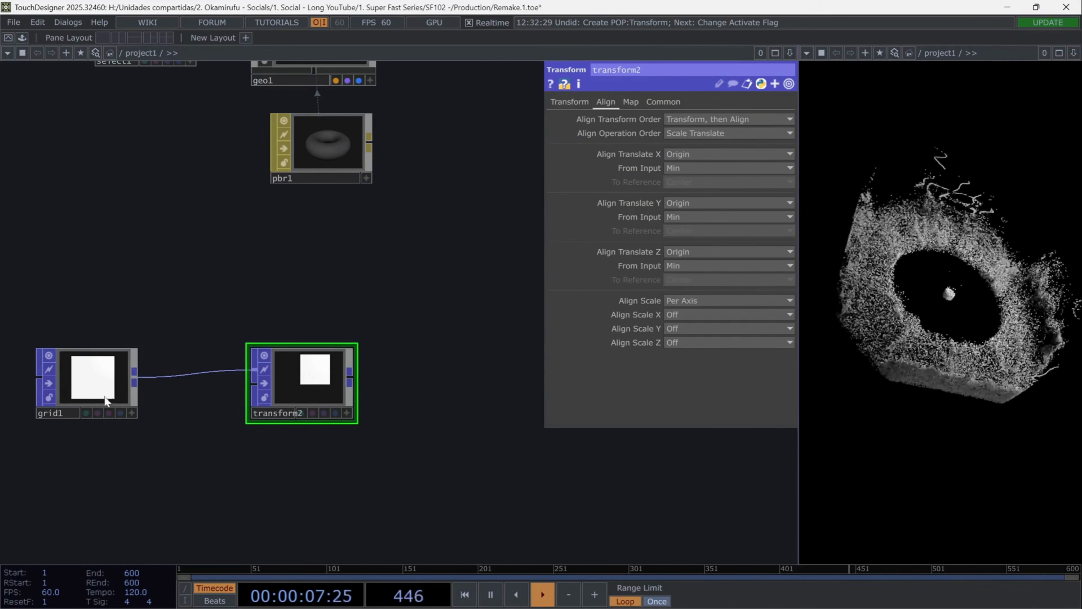
{"action": "left_click_drag", "start_coordinate": [317, 402], "coordinate": [220, 402]}
{"action": "left_click_drag", "start_coordinate": [334, 321], "coordinate": [384, 420]}
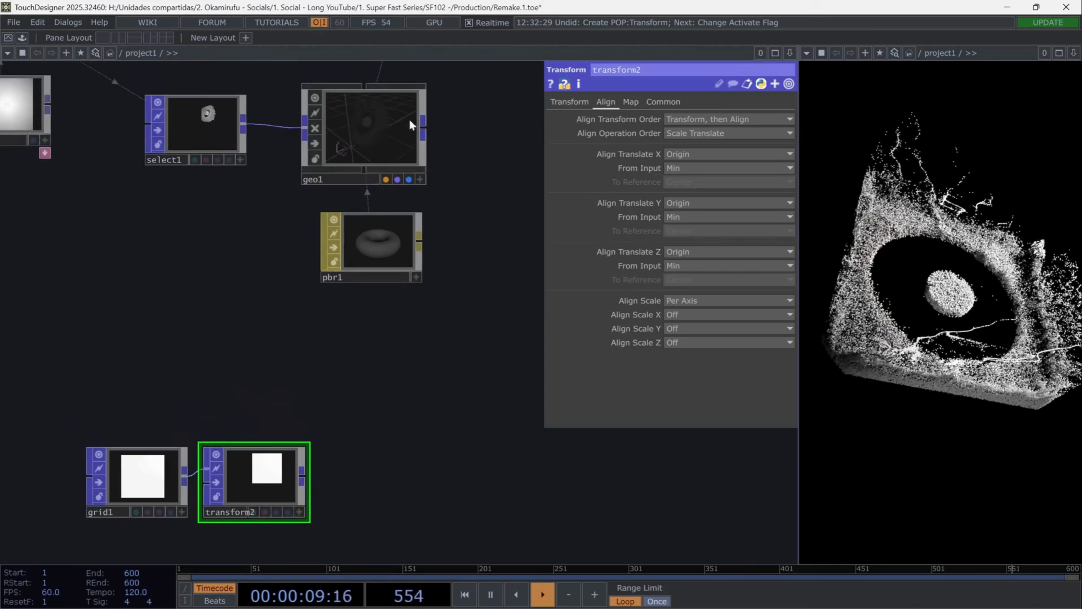
- Duplicate select1 and geo1, placing the copies to the right of transform2
{"action": "right_click_drag", "start_coordinate": [487, 100], "coordinate": [203, 140]}
{"action": "key", "text": "ctrl+c"}
{"action": "key", "text": "ctrl+v"}
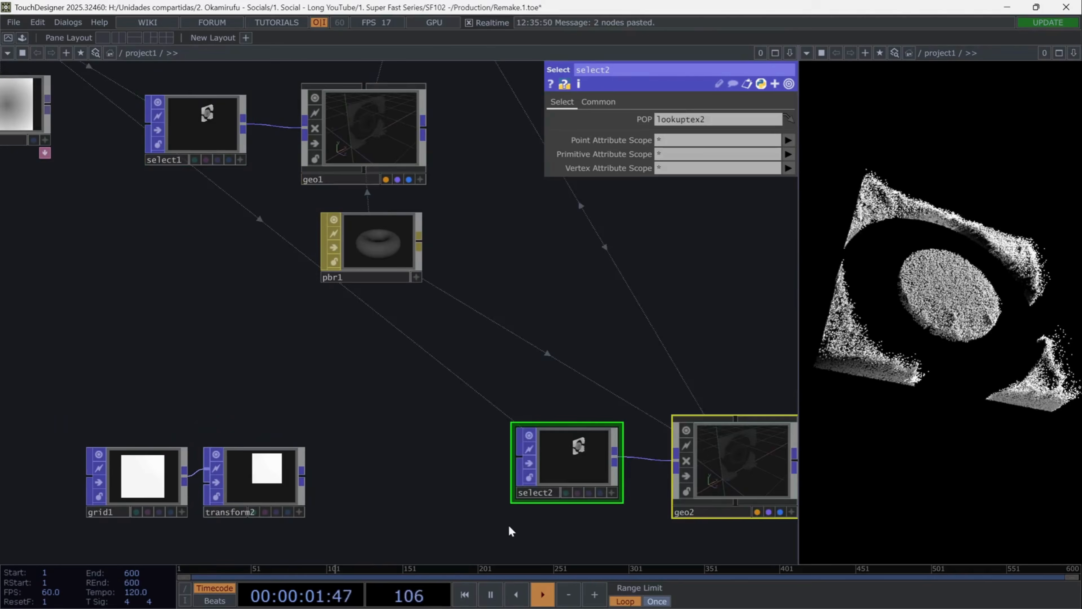
- Align the copied pair with the grid row and assign transform2 as select2's POP
{"action": "left_click_drag", "start_coordinate": [510, 527], "coordinate": [407, 335]}
{"action": "left_click_drag", "start_coordinate": [467, 279], "coordinate": [486, 319]}
{"action": "left_click", "coordinate": [344, 402]}
{"action": "left_click_drag", "start_coordinate": [163, 315], "coordinate": [701, 120]}
- Move select2 and geo2 closer to transform2 and select the whole row from grid1 to geo2
{"action": "right_click_drag", "start_coordinate": [746, 248], "coordinate": [526, 324]}
{"action": "left_click_drag", "start_coordinate": [659, 341], "coordinate": [521, 322]}
{"action": "right_click_drag", "start_coordinate": [489, 422], "coordinate": [26, 286]}
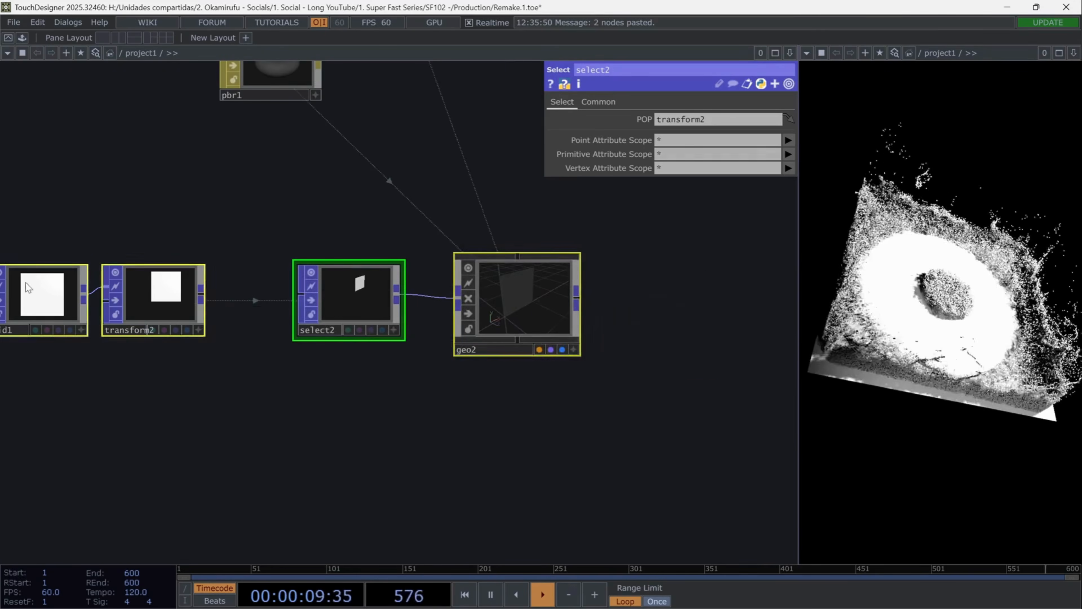
- Add a Wireframe material to the network below geo2
{"action": "key", "text": "ctrl+c"}
{"action": "key", "text": "ctrl+v"}
{"action": "left_click_drag", "start_coordinate": [324, 313], "coordinate": [324, 314]}
{"action": "left_click", "coordinate": [283, 447]}
{"action": "key", "text": "Tab"}
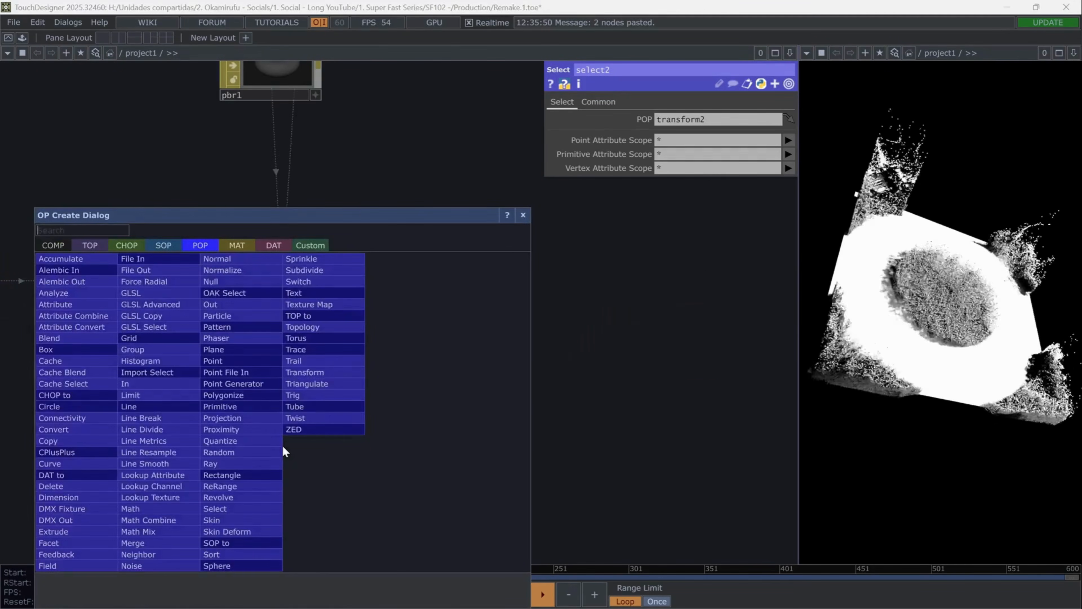
{"action": "type", "text": "w"}
{"action": "left_click", "coordinate": [237, 246]}
{"action": "left_click", "coordinate": [73, 396]}
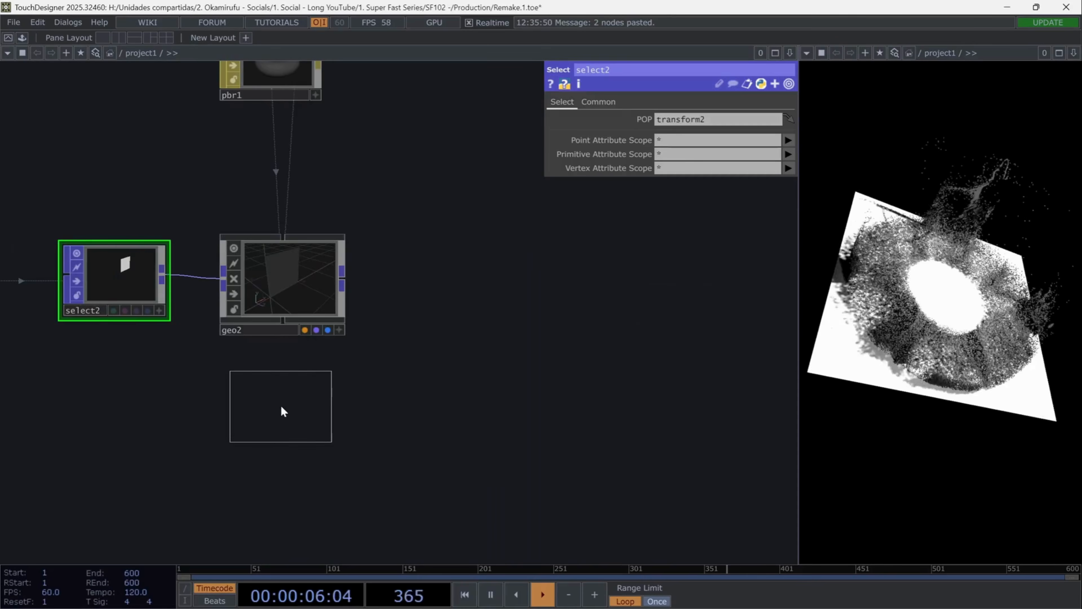
{"action": "left_click", "coordinate": [277, 402]}
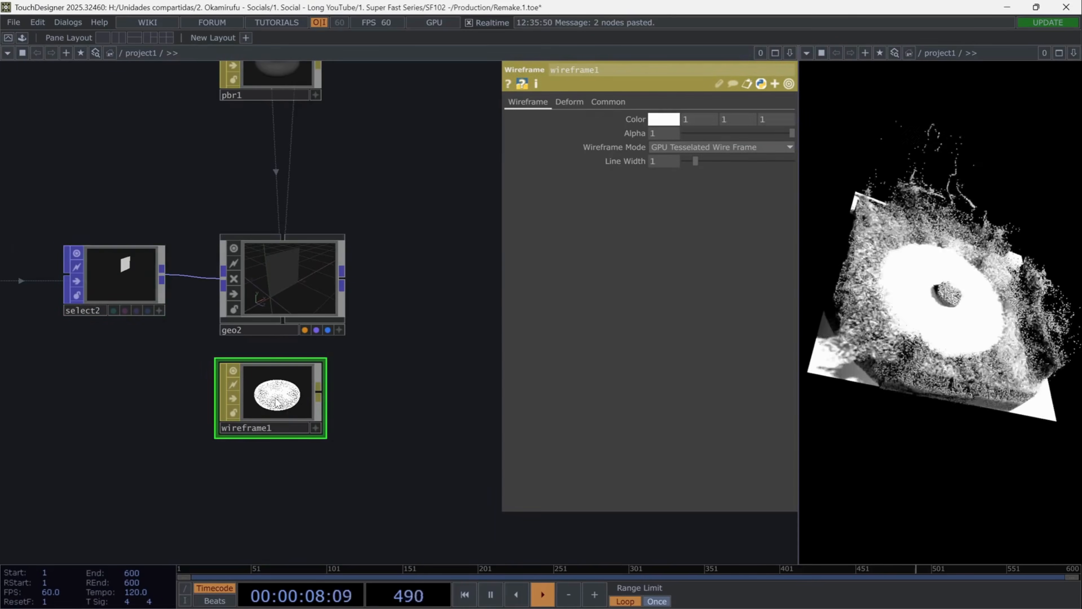
- Set wireframe1's alpha to 0.103 and its wireframe mode to Topology Wire Frame
{"action": "left_click", "coordinate": [666, 134]}
{"action": "type", "text": "0.1"}
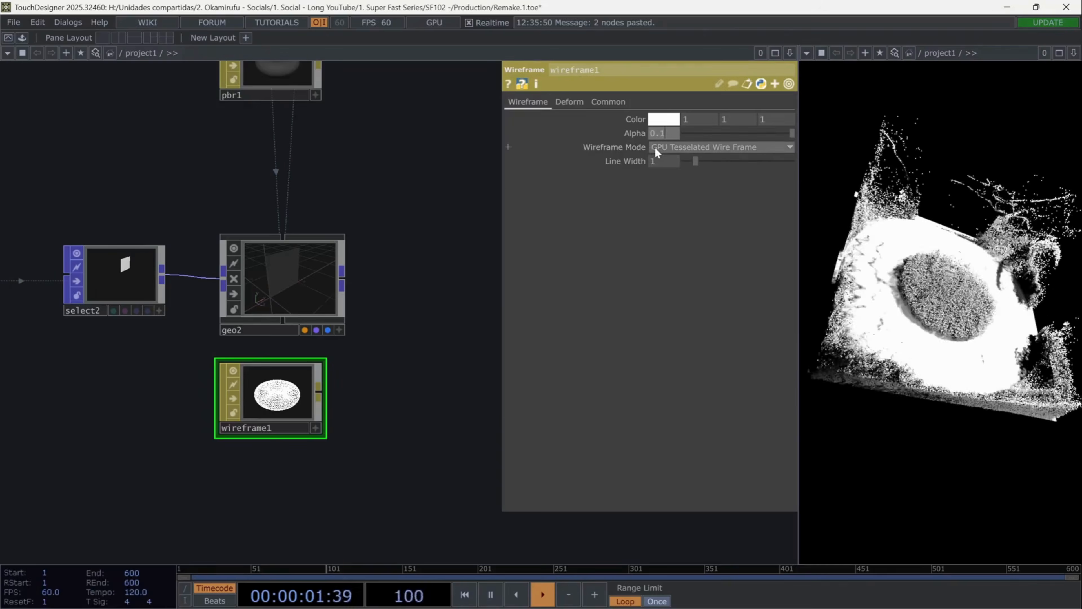
{"action": "type", "text": "03"}
{"action": "key", "text": "Return"}
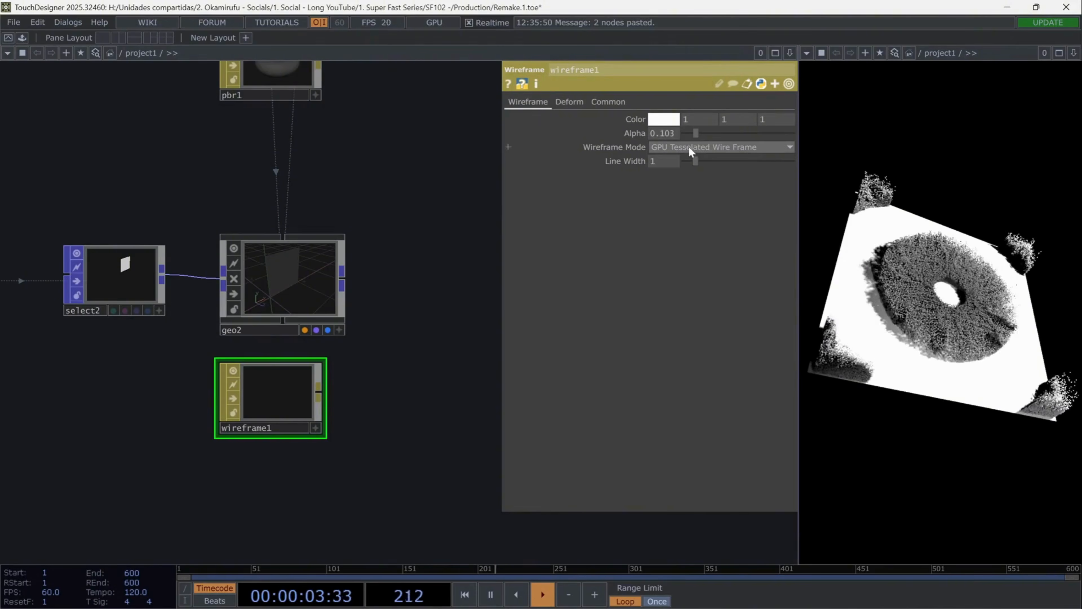
{"action": "left_click", "coordinate": [691, 151]}
{"action": "left_click", "coordinate": [702, 171]}
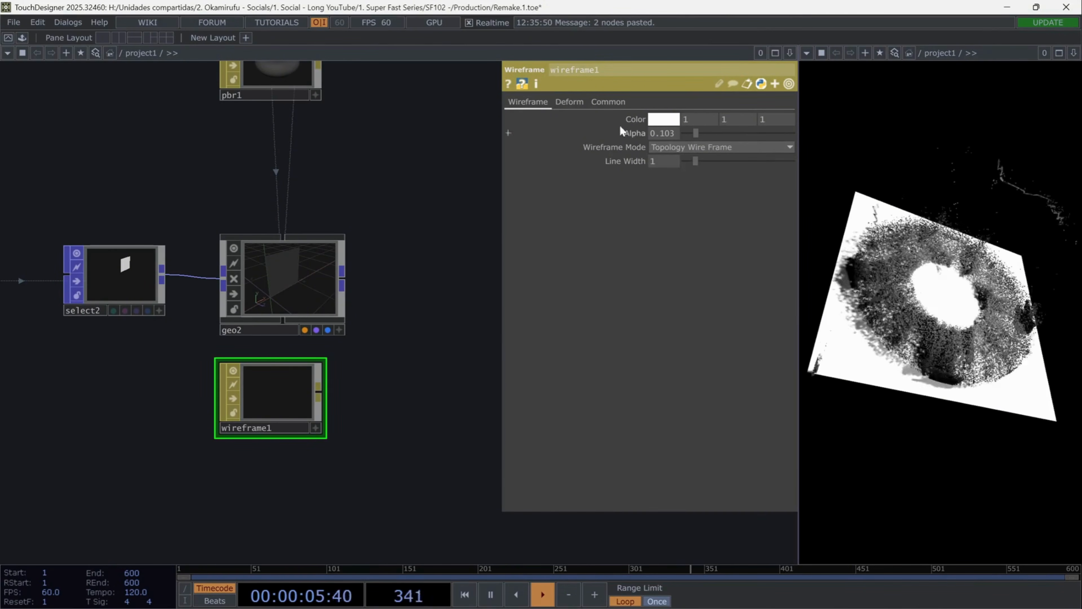
- Enable blending transparency on wireframe1 and assign it as geo2's material
{"action": "left_click", "coordinate": [618, 102]}
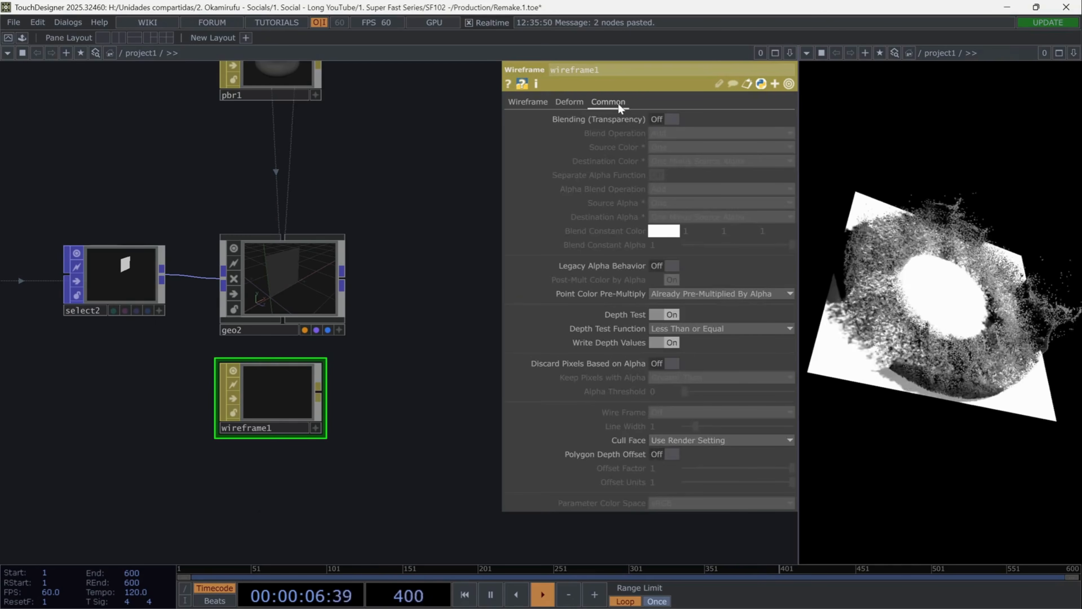
{"action": "left_click", "coordinate": [671, 120]}
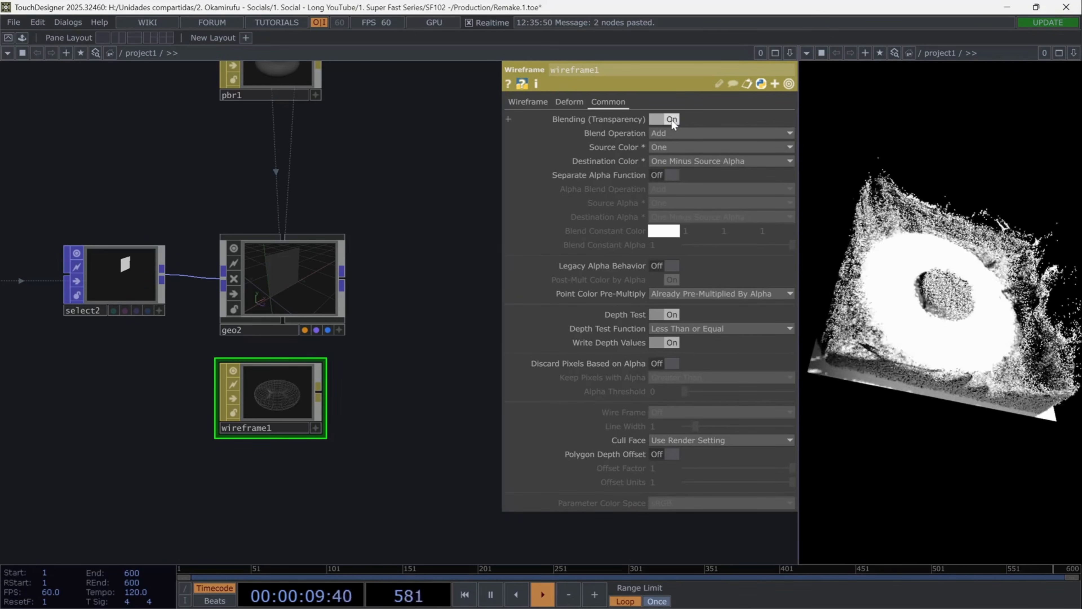
{"action": "left_click_drag", "start_coordinate": [275, 399], "coordinate": [279, 277]}
{"action": "left_click", "coordinate": [304, 261]}
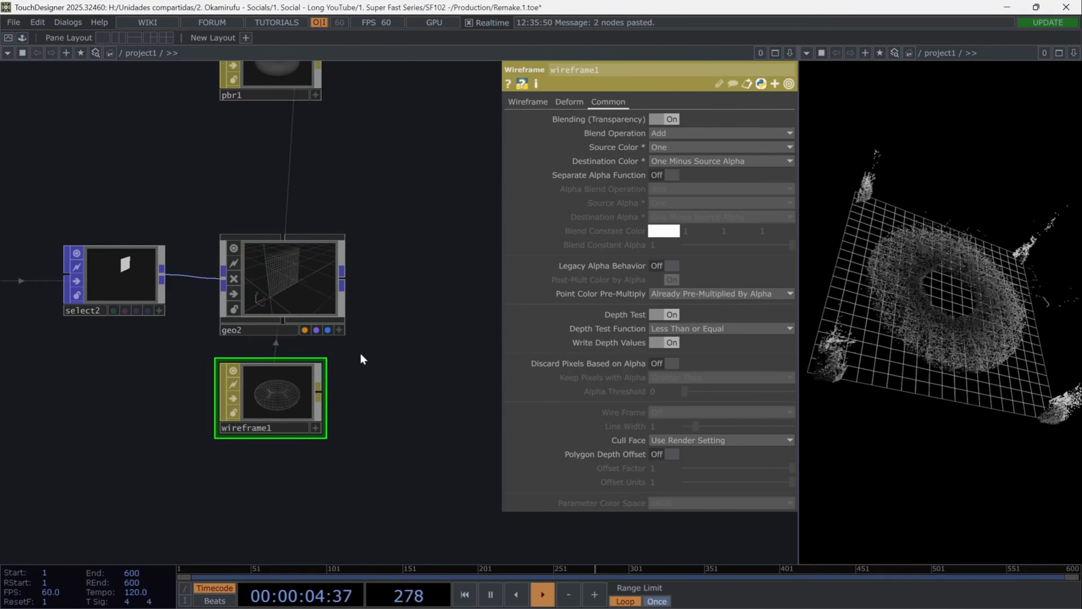
- Add a Box POP below grid1 and set its Z size to 0.2
{"action": "left_click_drag", "start_coordinate": [225, 495], "coordinate": [492, 382]}
{"action": "left_click_drag", "start_coordinate": [272, 403], "coordinate": [290, 399]}
{"action": "key", "text": "Tab"}
{"action": "type", "text": "bo"}
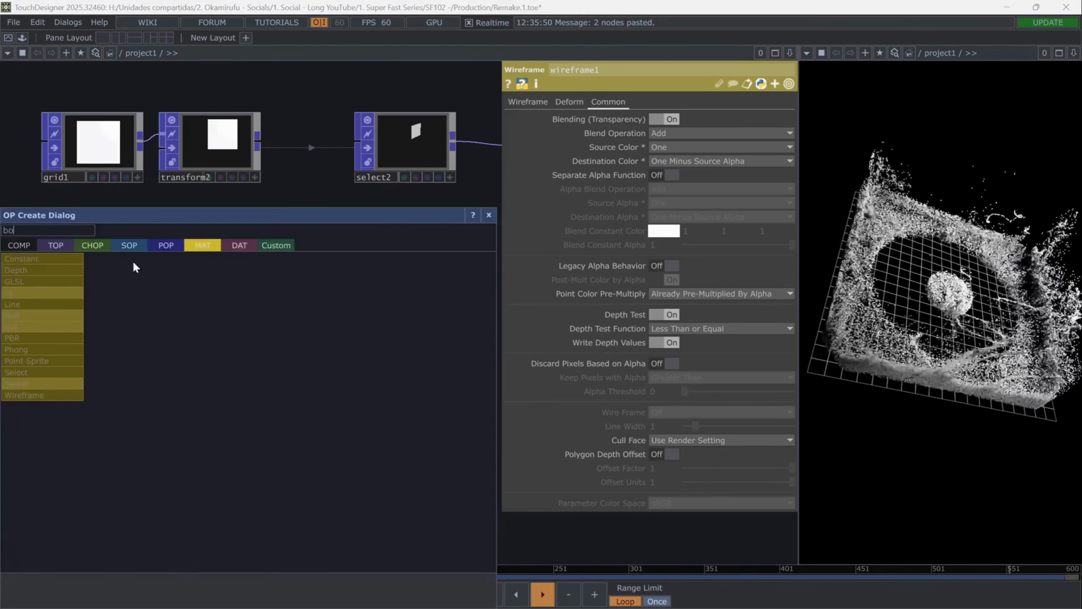
{"action": "left_click", "coordinate": [164, 247]}
{"action": "left_click", "coordinate": [25, 349]}
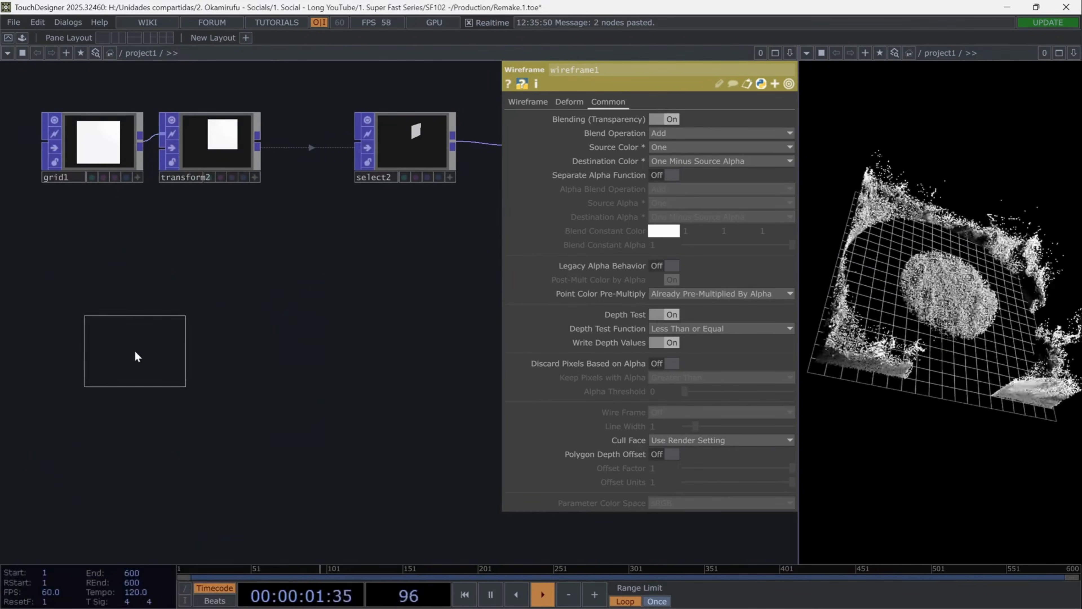
{"action": "left_click", "coordinate": [95, 360]}
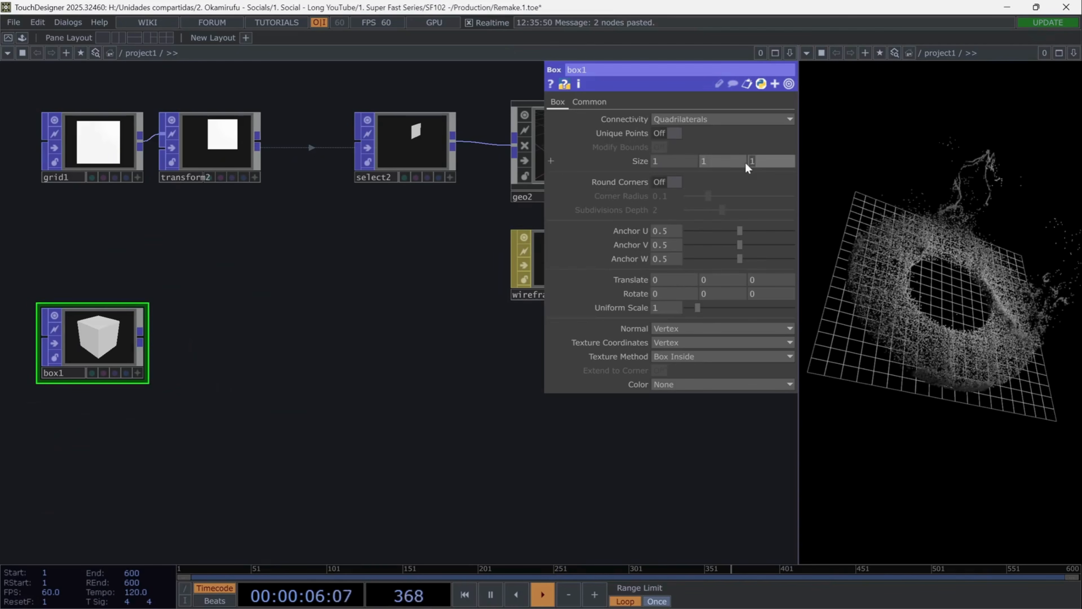
{"action": "key", "text": "Return"}
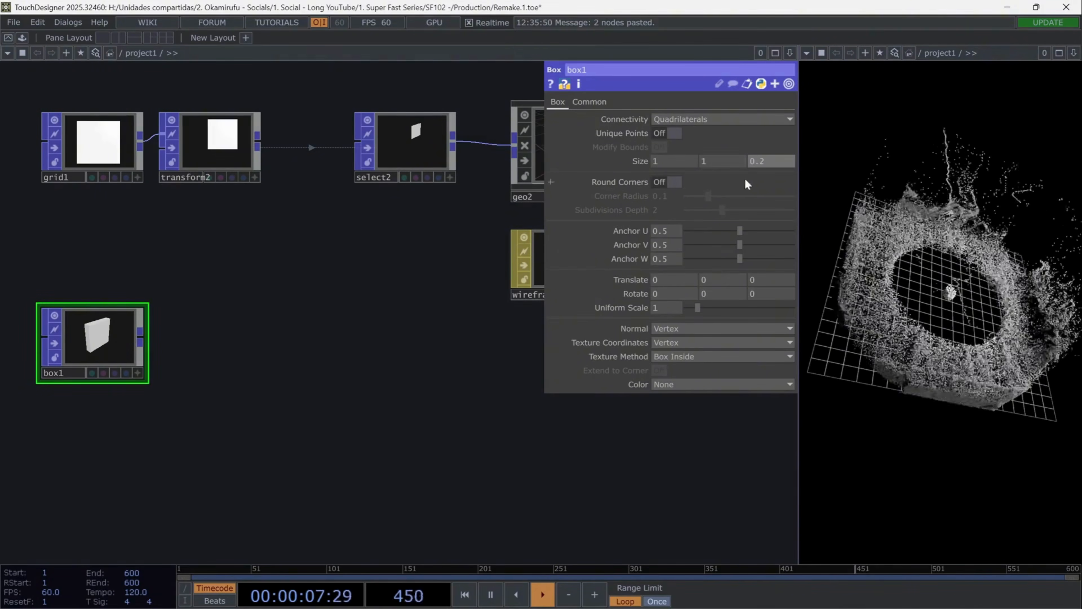
- Duplicate transform2, place the copy beside box1 and connect box1 into it
{"action": "left_click", "coordinate": [233, 152]}
{"action": "key", "text": "ctrl+c"}
{"action": "key", "text": "ctrl+v"}
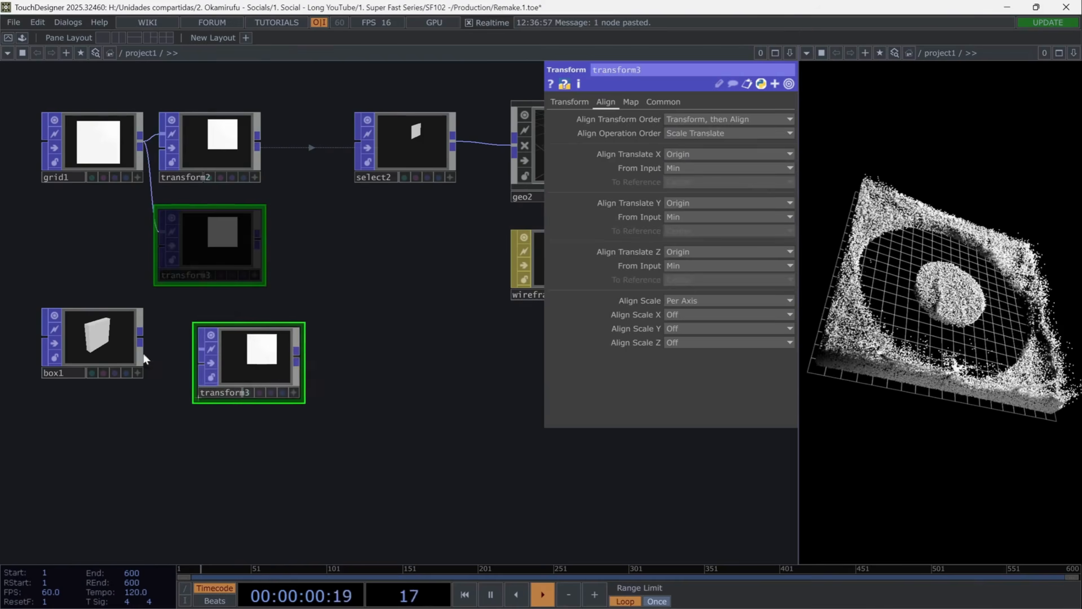
{"action": "left_click", "coordinate": [266, 371]}
{"action": "left_click_drag", "start_coordinate": [144, 344], "coordinate": [220, 349]}
{"action": "left_click_drag", "start_coordinate": [283, 371], "coordinate": [244, 352]}
- Duplicate select2 and geo2, placing the copies below wireframe1 to form the box's own render branch
{"action": "left_click_drag", "start_coordinate": [438, 320], "coordinate": [285, 331]}
{"action": "left_click", "coordinate": [452, 157]}
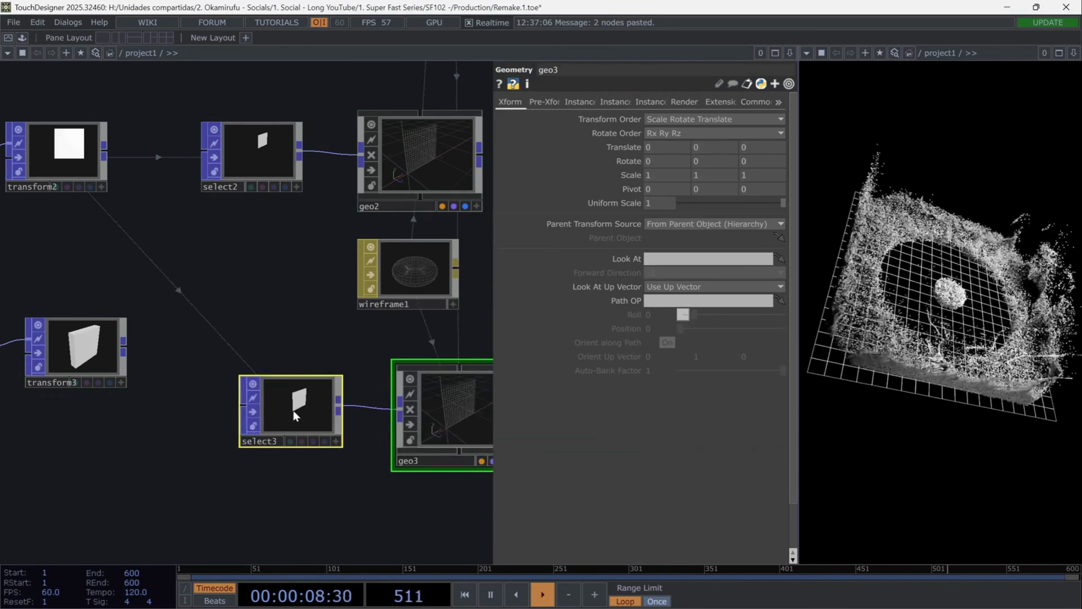
{"action": "left_click_drag", "start_coordinate": [294, 411], "coordinate": [254, 471]}
{"action": "left_click_drag", "start_coordinate": [246, 363], "coordinate": [338, 273]}
- Move box1 and transform3 down into select3's row and assign transform3 as select3's POP
{"action": "right_click_drag", "start_coordinate": [171, 346], "coordinate": [62, 260]}
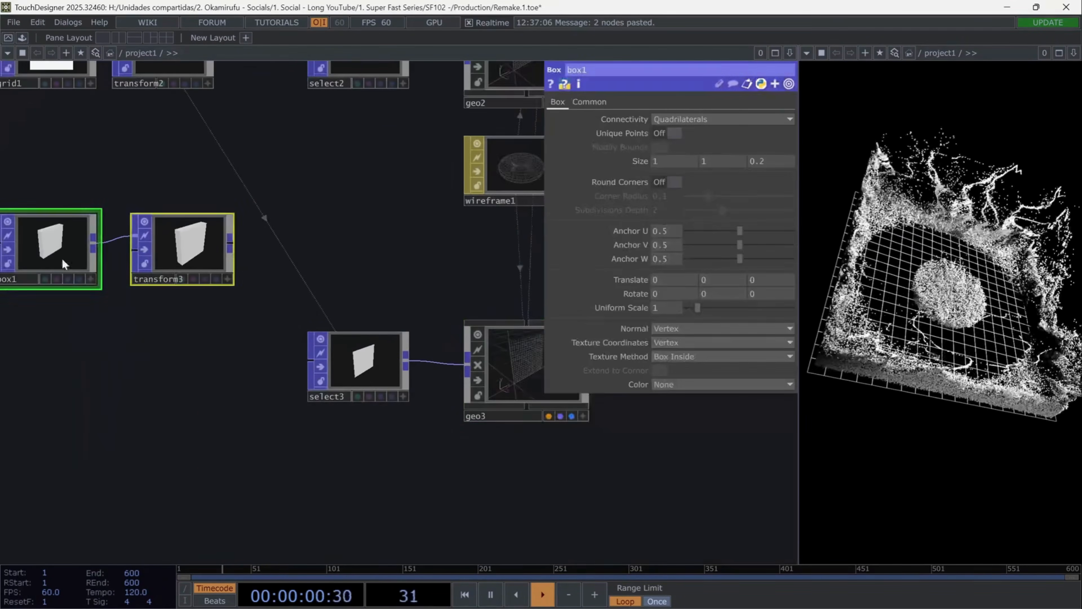
{"action": "left_click_drag", "start_coordinate": [62, 257], "coordinate": [43, 394]}
{"action": "left_click", "coordinate": [379, 376]}
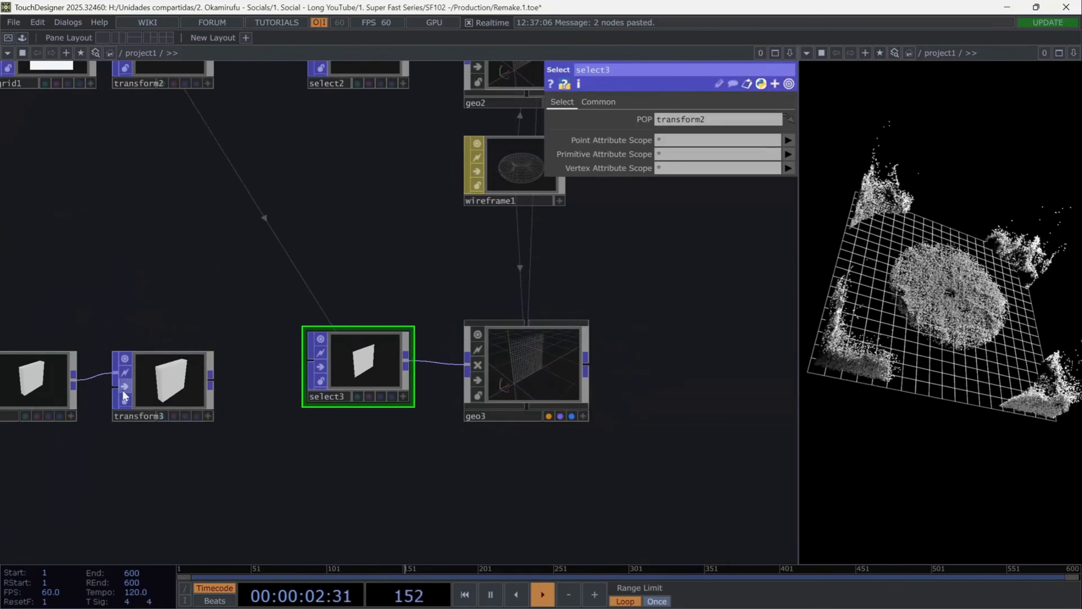
{"action": "left_click_drag", "start_coordinate": [127, 386], "coordinate": [689, 122]}
- Set geo3's Z translate to -0.2
{"action": "left_click", "coordinate": [565, 336]}
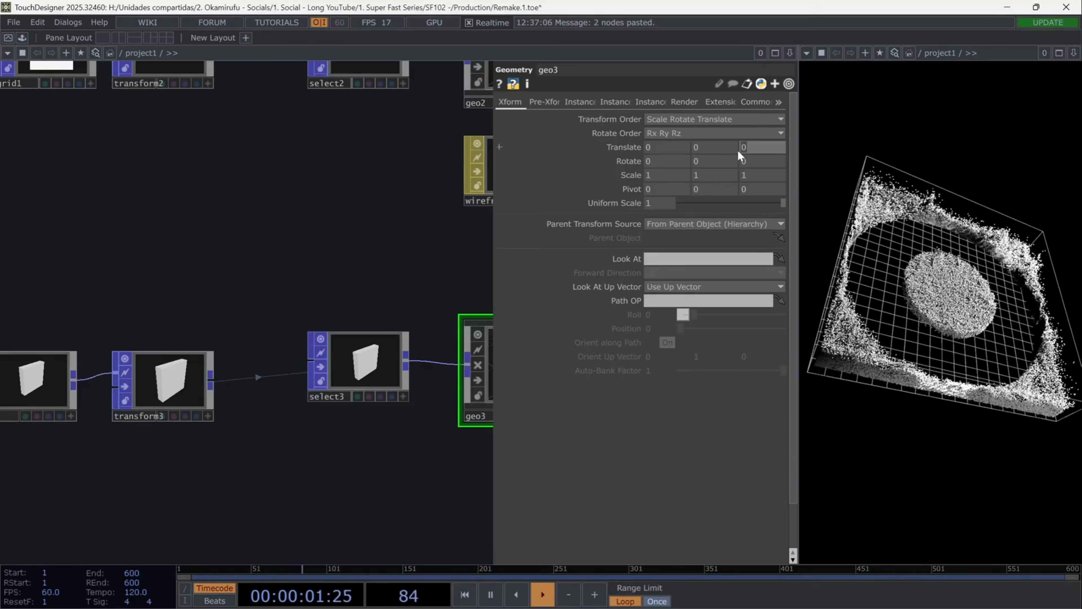
{"action": "left_click", "coordinate": [755, 153]}
{"action": "type", "text": "-"}
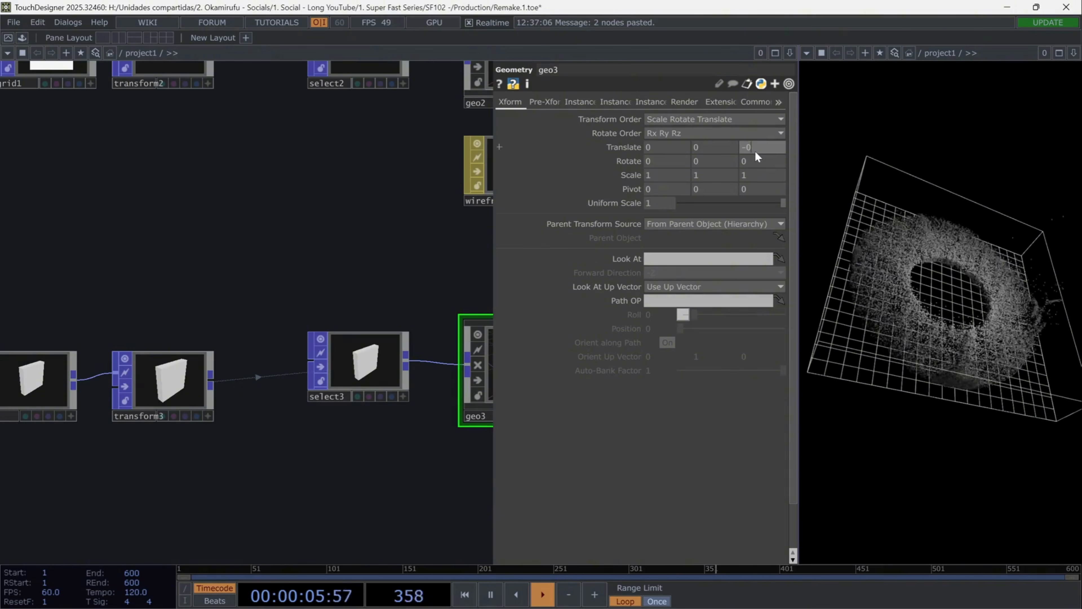
{"action": "type", "text": "0.2"}
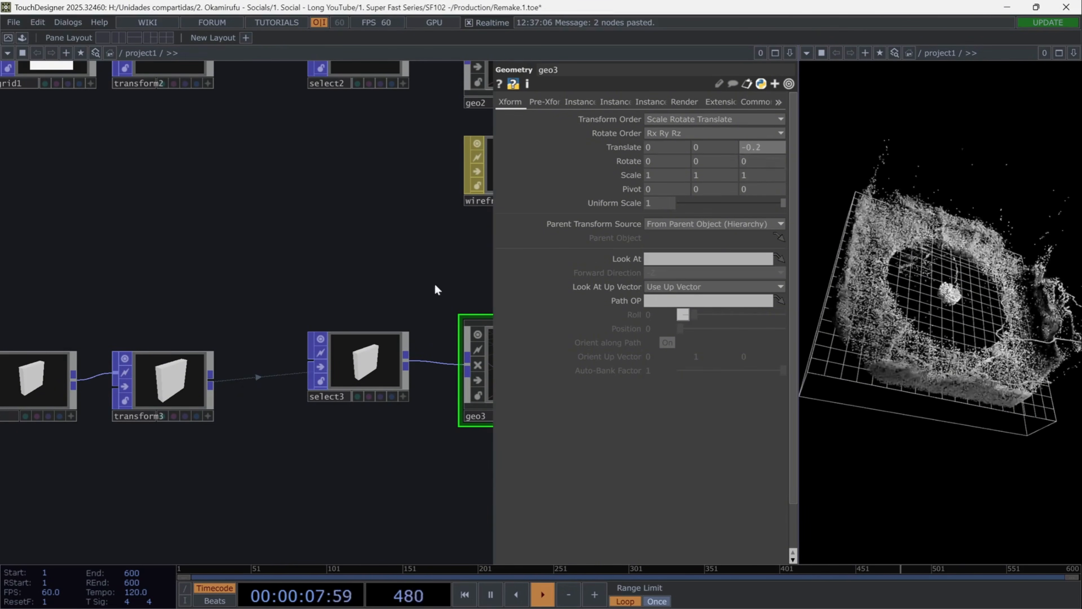
- Add a PBR material below geo3 and assign it as geo3's material
{"action": "left_click_drag", "start_coordinate": [435, 290], "coordinate": [213, 236]}
{"action": "key", "text": "Tab"}
{"action": "type", "text": "p"}
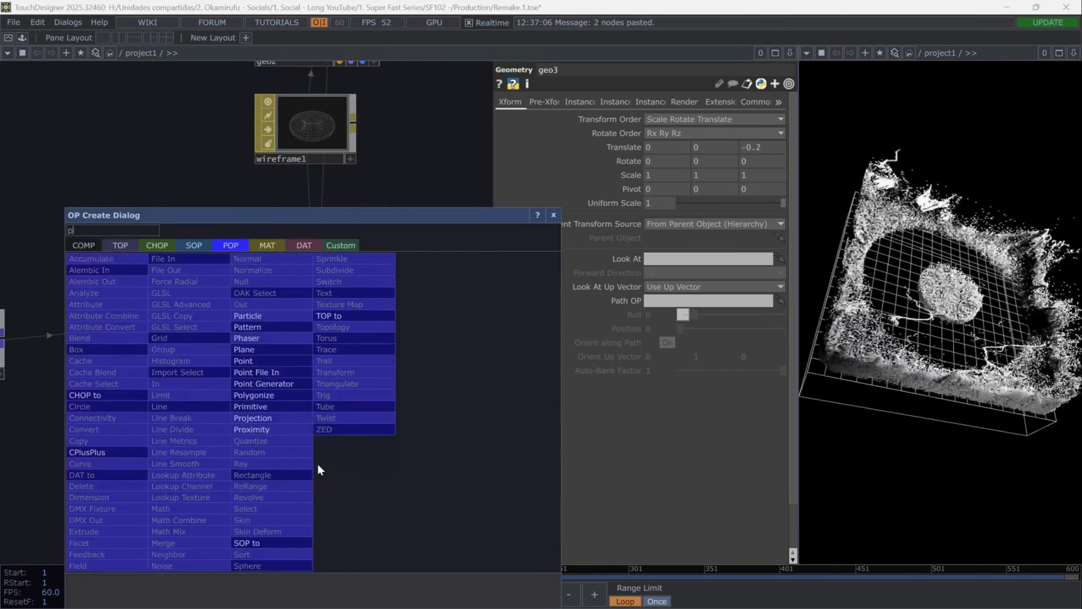
{"action": "type", "text": "b"}
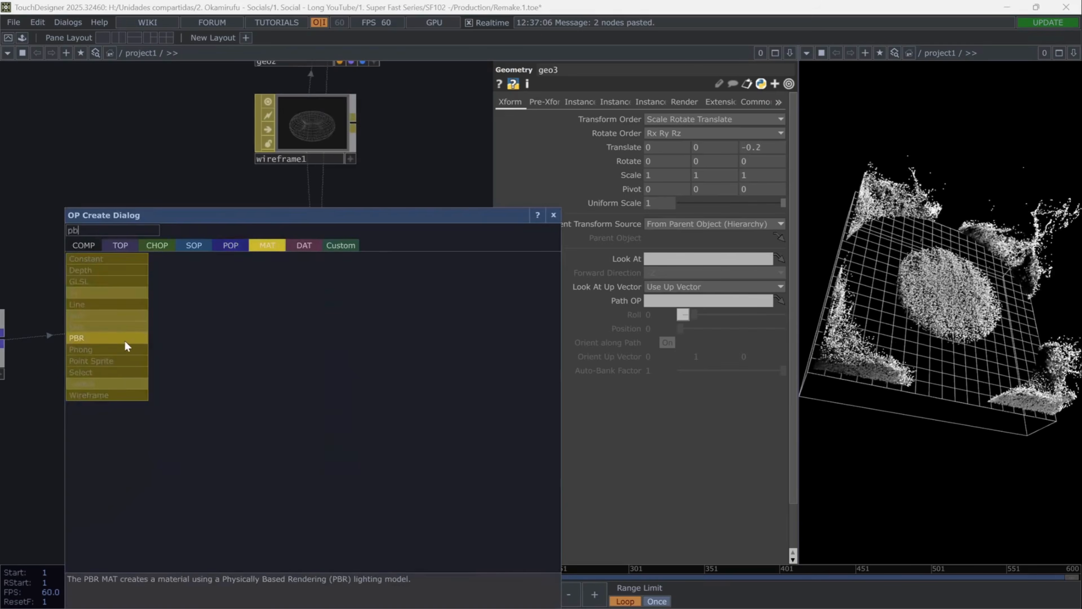
{"action": "left_click", "coordinate": [127, 346]}
{"action": "left_click", "coordinate": [312, 454]}
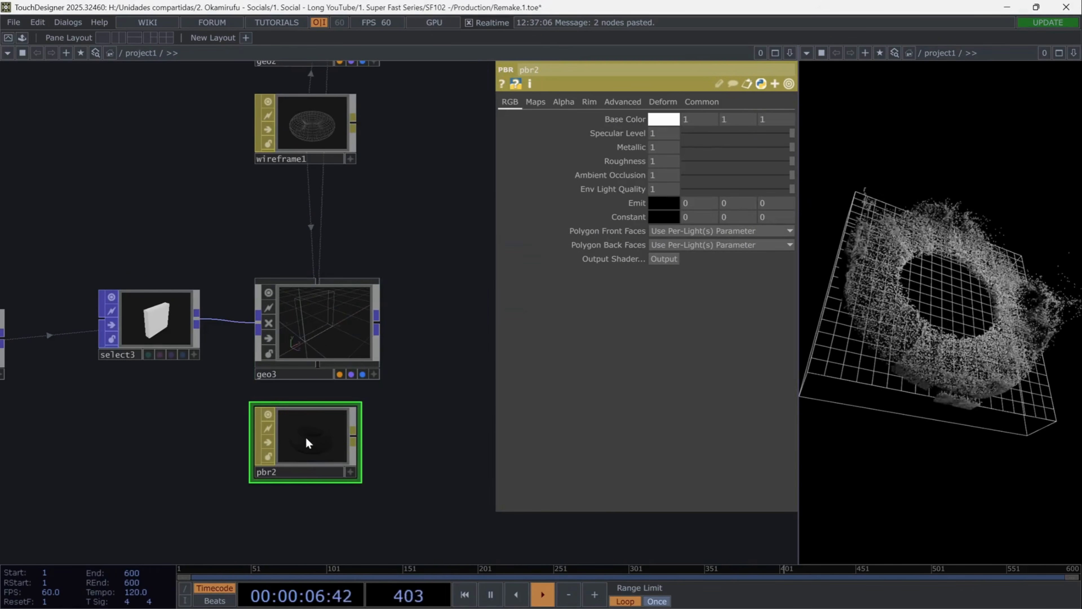
{"action": "left_click_drag", "start_coordinate": [308, 443], "coordinate": [347, 314]}
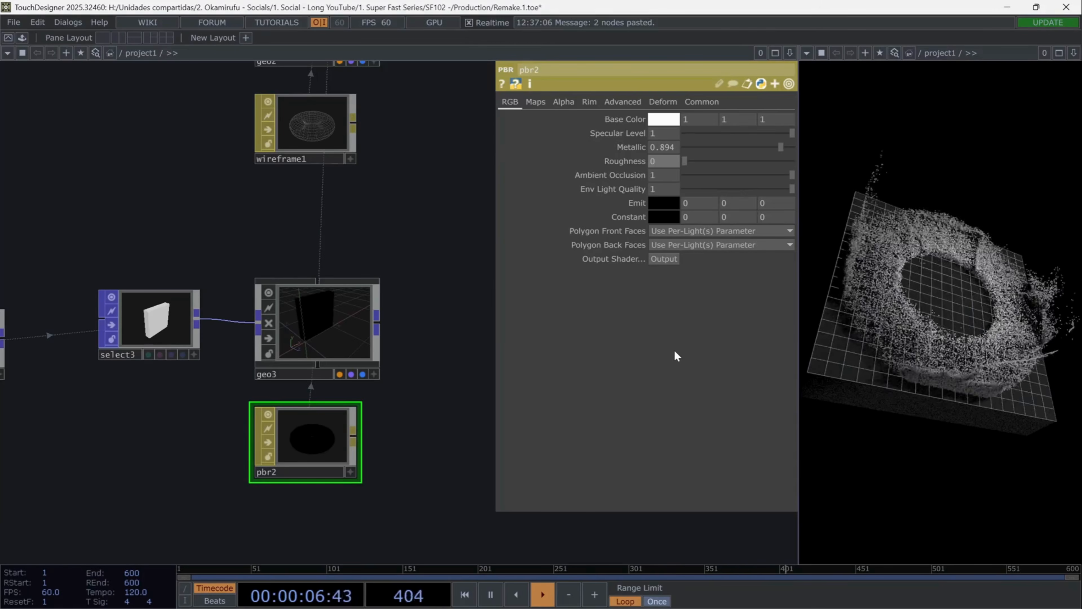
- Review the render setup, examining the cameraViewport parameters and the light1 and light3 settings around render1
{"action": "scroll", "coordinate": [446, 194], "scroll_direction": "down", "scroll_amount": 5}
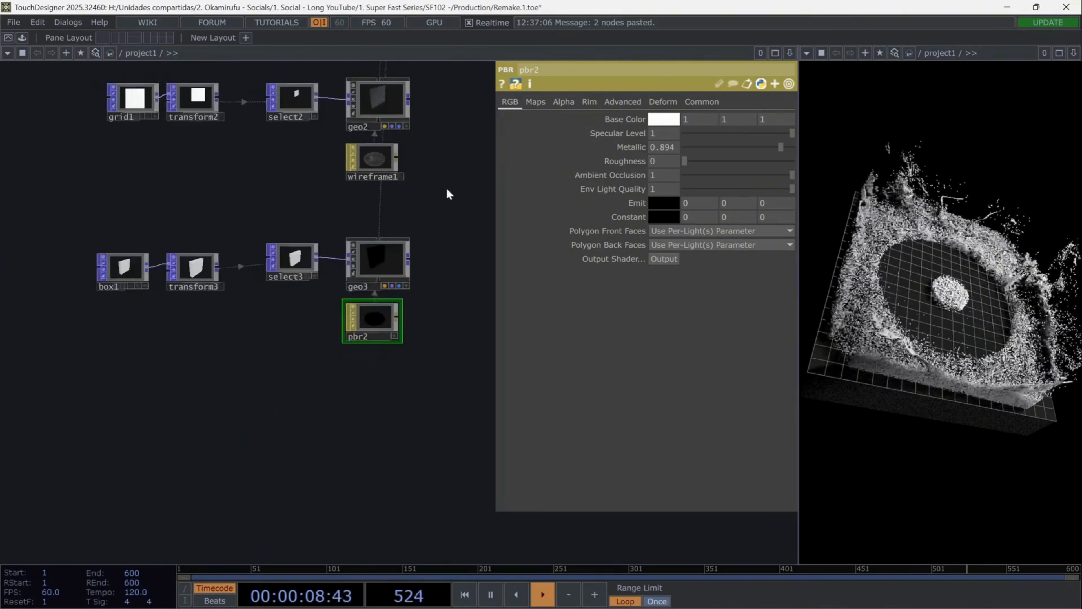
{"action": "left_click_drag", "start_coordinate": [447, 194], "coordinate": [281, 508]}
{"action": "left_click_drag", "start_coordinate": [321, 360], "coordinate": [397, 553]}
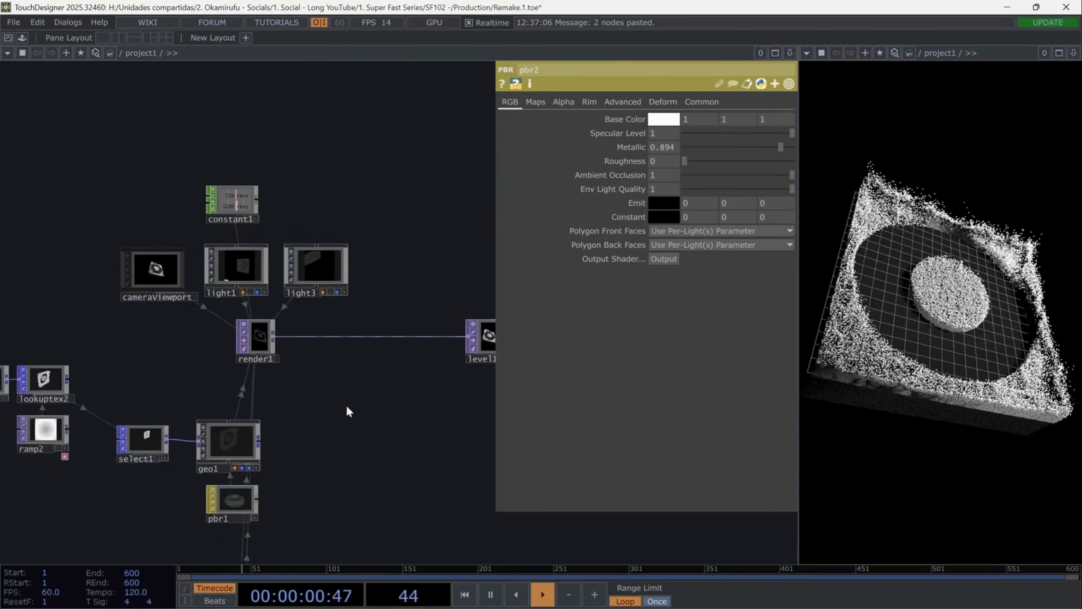
{"action": "left_click_drag", "start_coordinate": [348, 411], "coordinate": [372, 438]}
{"action": "scroll", "coordinate": [237, 338], "scroll_direction": "up", "scroll_amount": 5}
{"action": "left_click", "coordinate": [96, 215]}
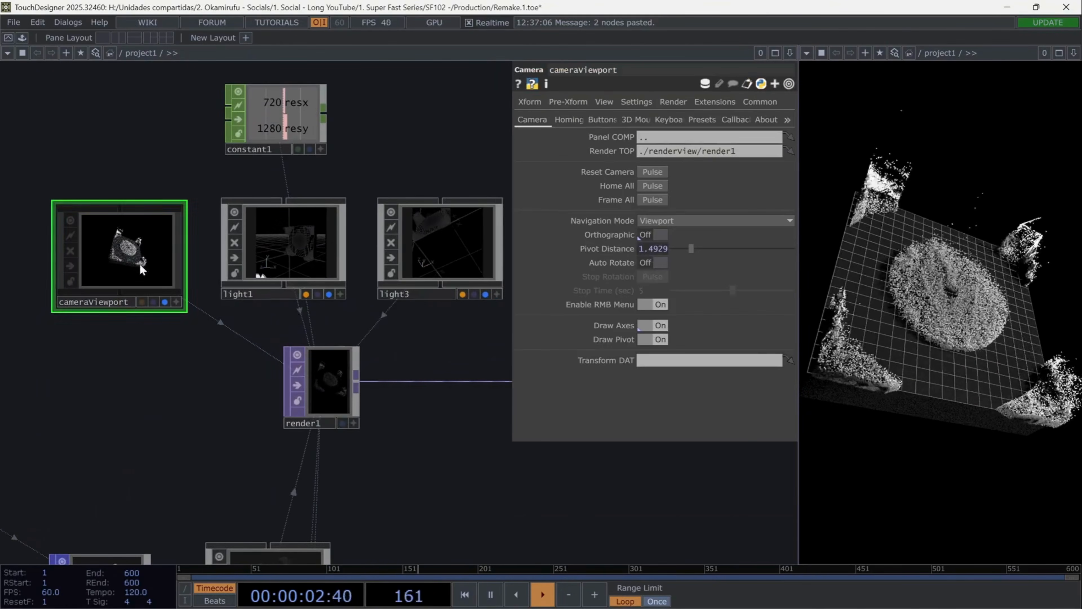
{"action": "left_click", "coordinate": [296, 257]}
{"action": "left_click", "coordinate": [448, 244]}
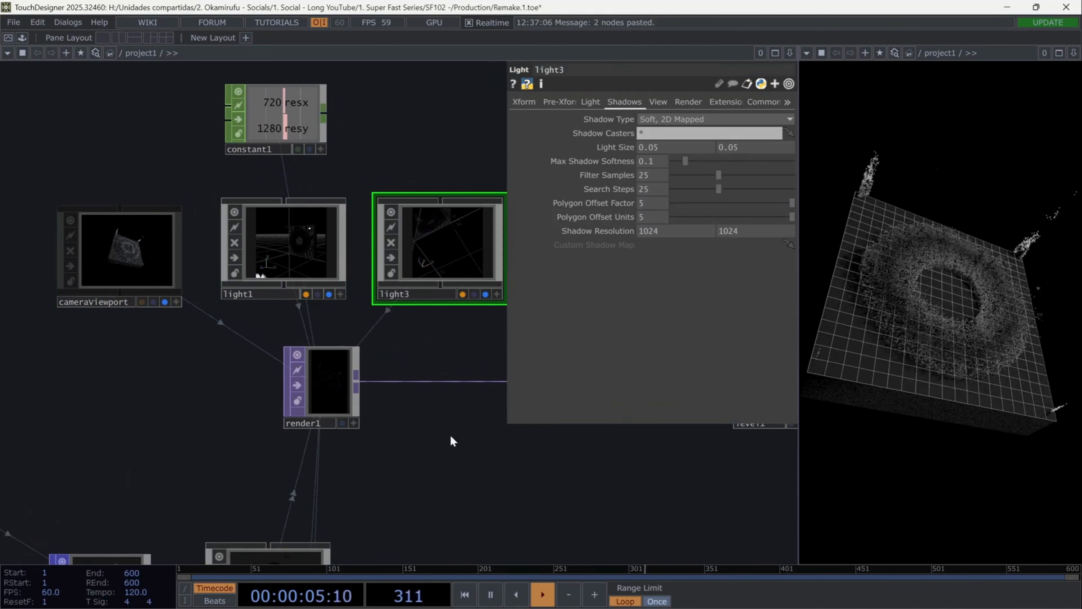
{"action": "left_click", "coordinate": [304, 378]}
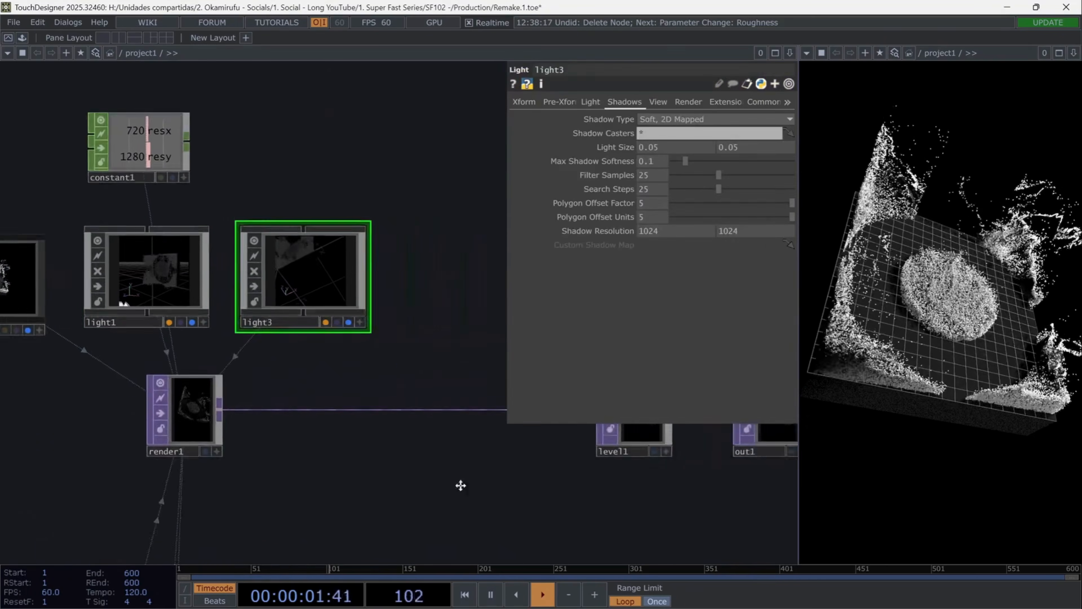
- Inspect level1's brightness and gamma adjustments and the final image at out1
{"action": "left_click_drag", "start_coordinate": [618, 435], "coordinate": [372, 420]}
{"action": "left_click", "coordinate": [392, 397]}
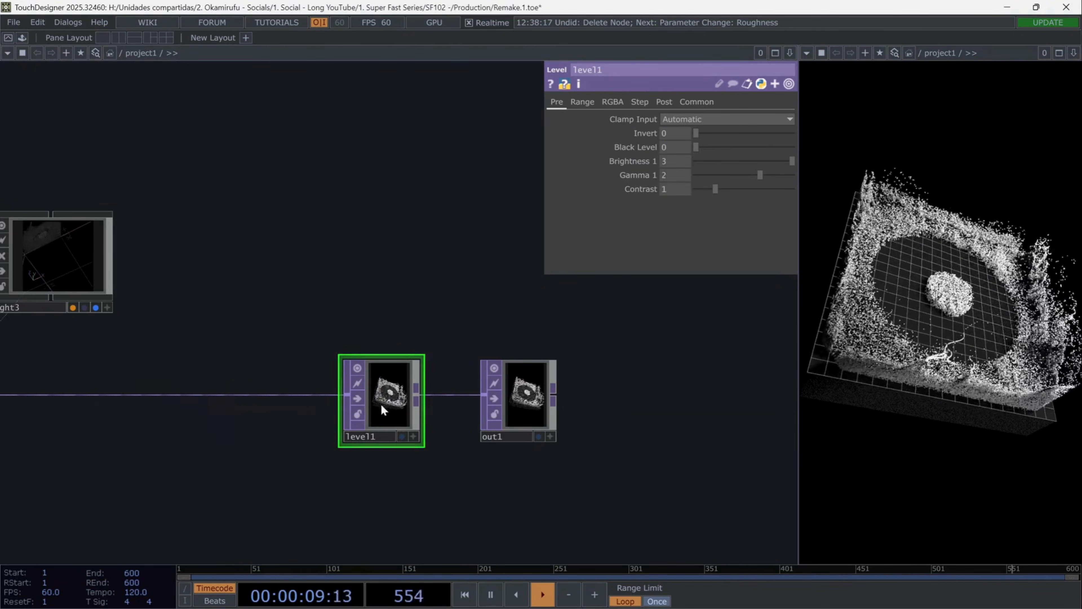
{"action": "left_click_drag", "start_coordinate": [381, 403], "coordinate": [295, 418]}
{"action": "scroll", "coordinate": [601, 407], "scroll_direction": "up", "scroll_amount": 5}
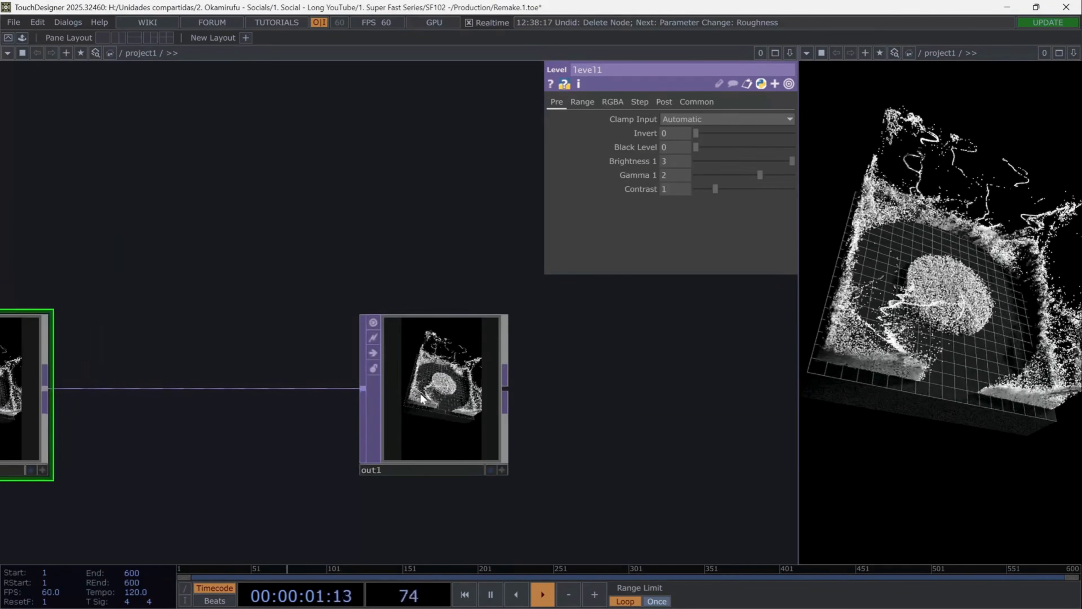